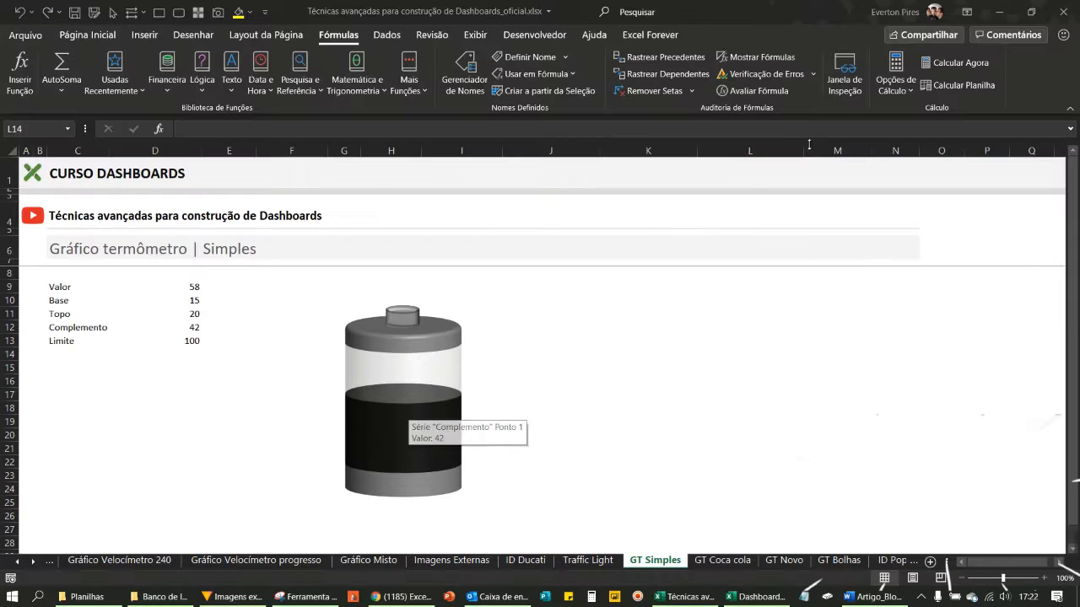
# Recalculate the workbook repeatedly to watch the battery chart respond to new random Valor figures
pyautogui.click(951, 67)
pyautogui.click(950, 67)
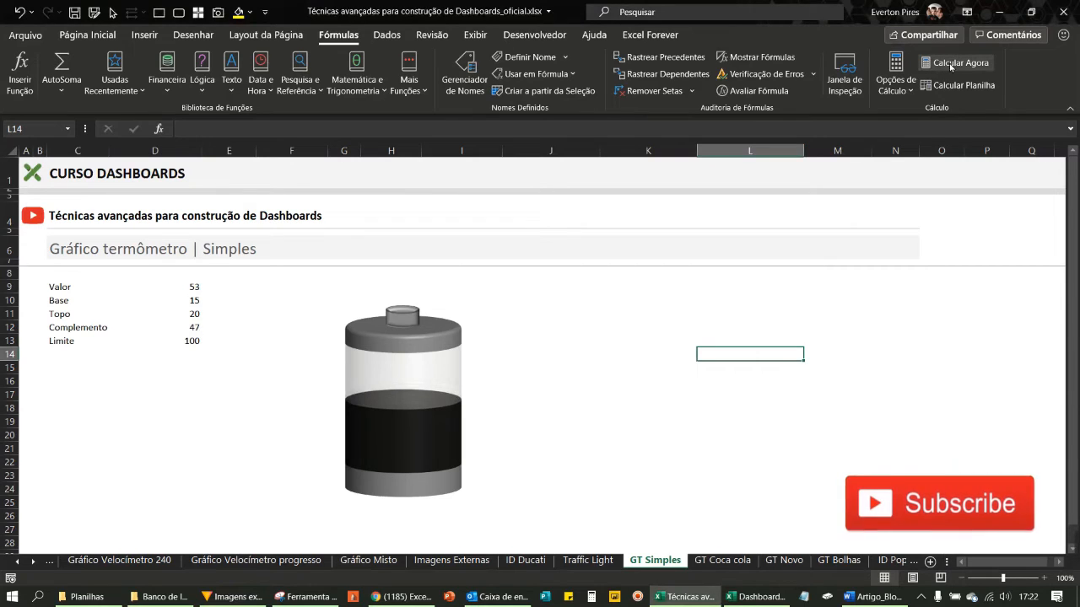
pyautogui.click(950, 66)
pyautogui.click(951, 66)
pyautogui.click(950, 67)
pyautogui.click(951, 67)
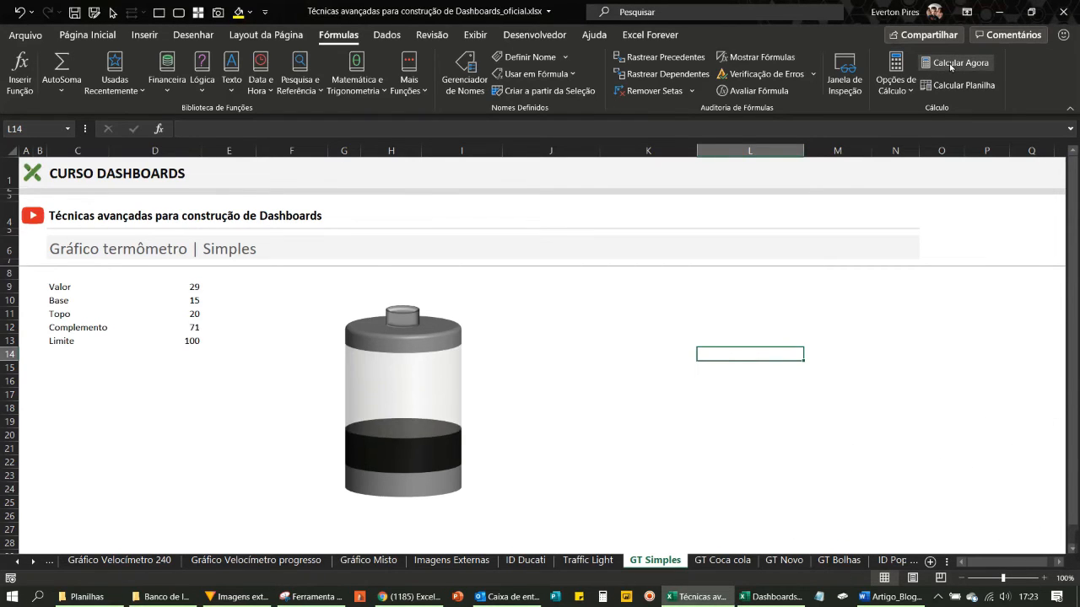
pyautogui.click(950, 67)
pyautogui.click(951, 67)
pyautogui.click(951, 66)
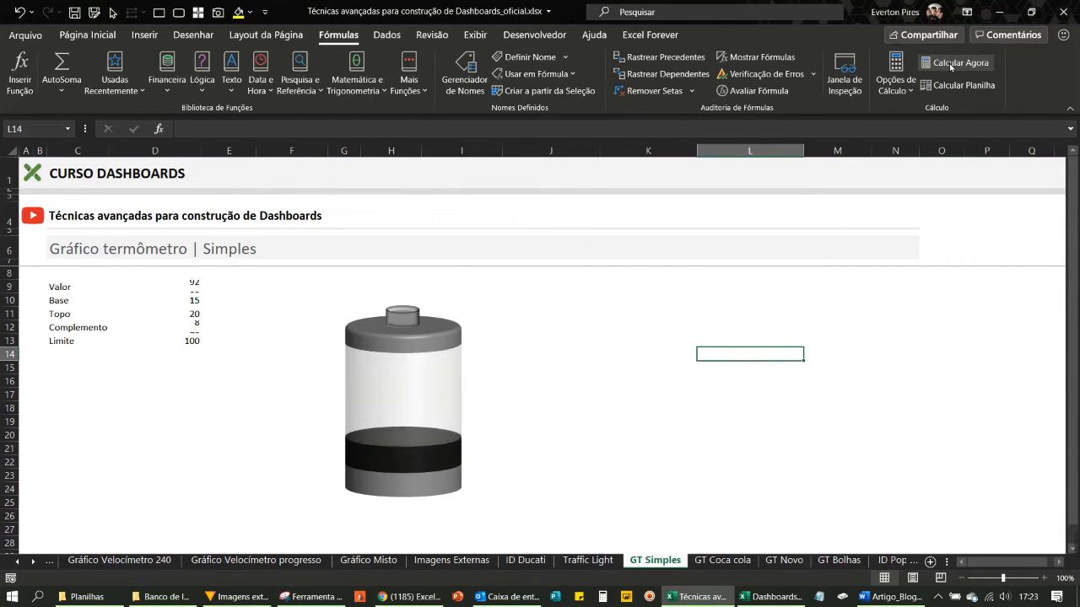
pyautogui.click(951, 66)
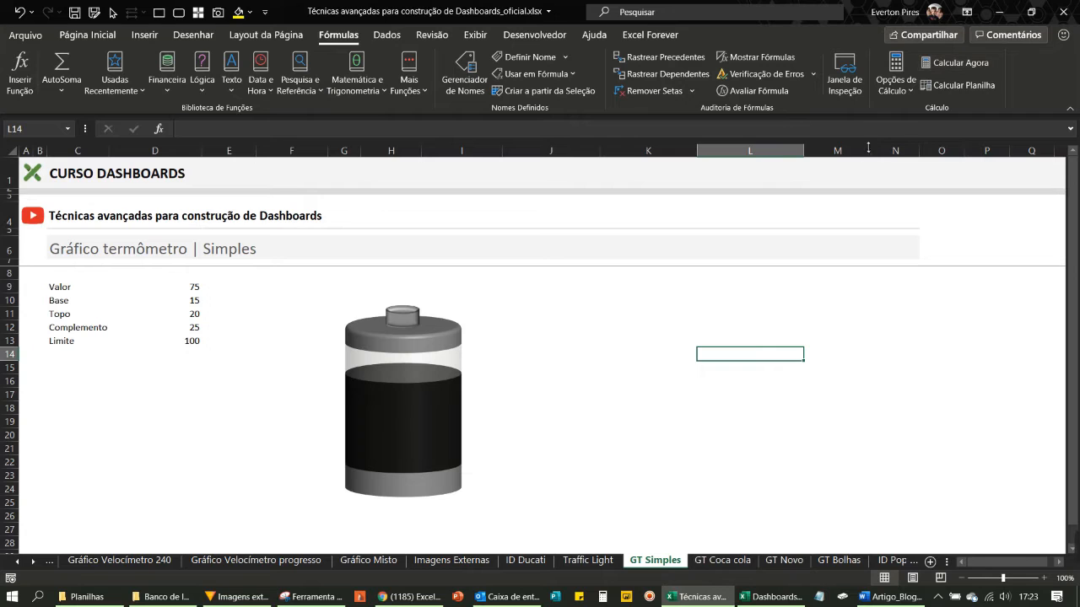
pyautogui.hotkey('ctrl', 'alt', 'd')
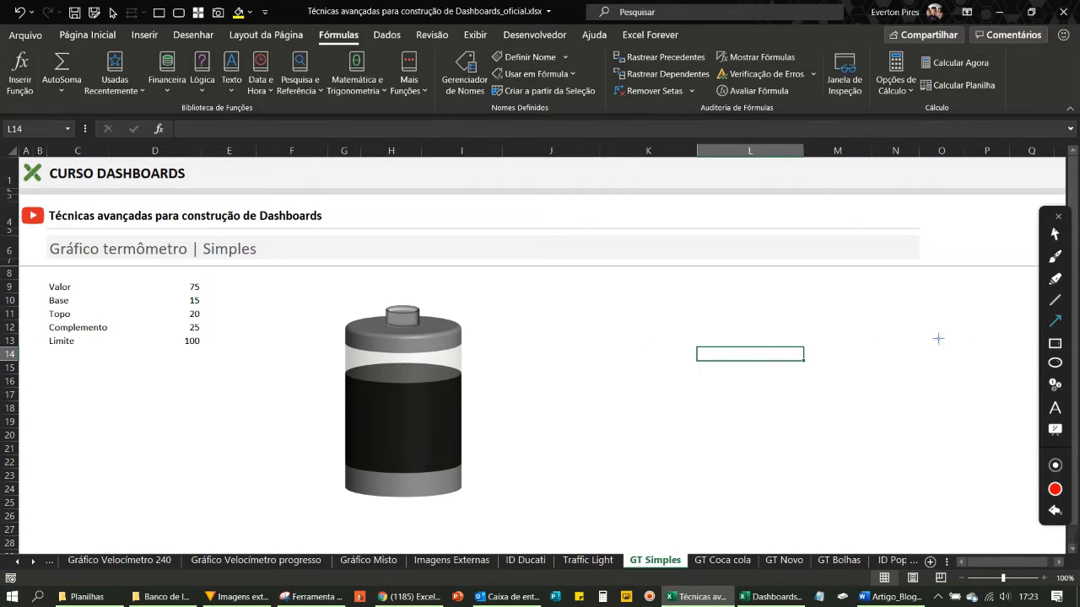
pyautogui.moveTo(907, 329); pyautogui.dragTo(503, 394)
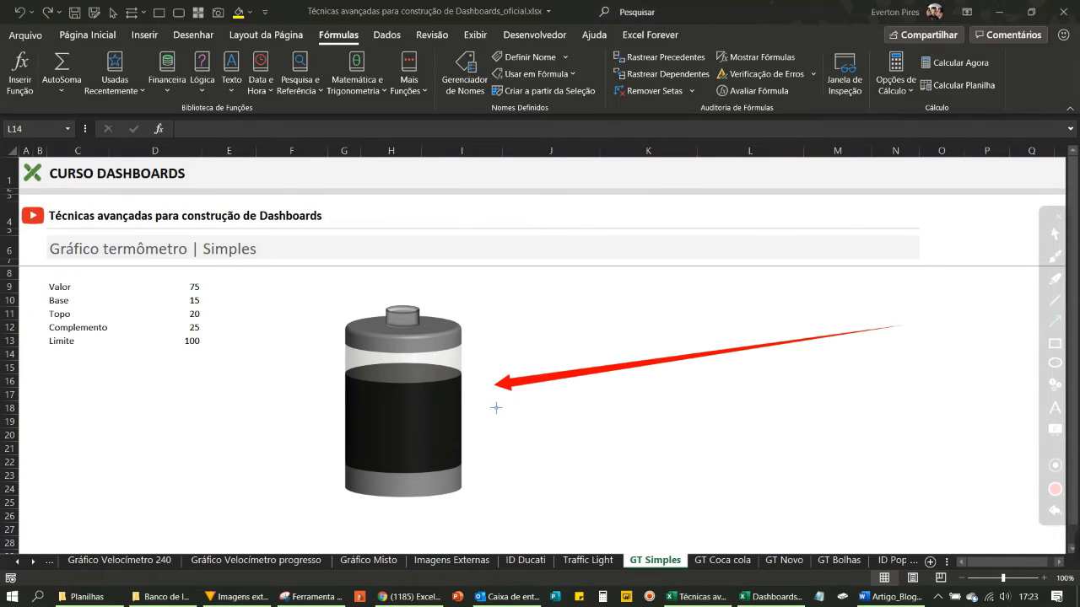
pyautogui.hotkey('ctrl', 'alt', 'd')
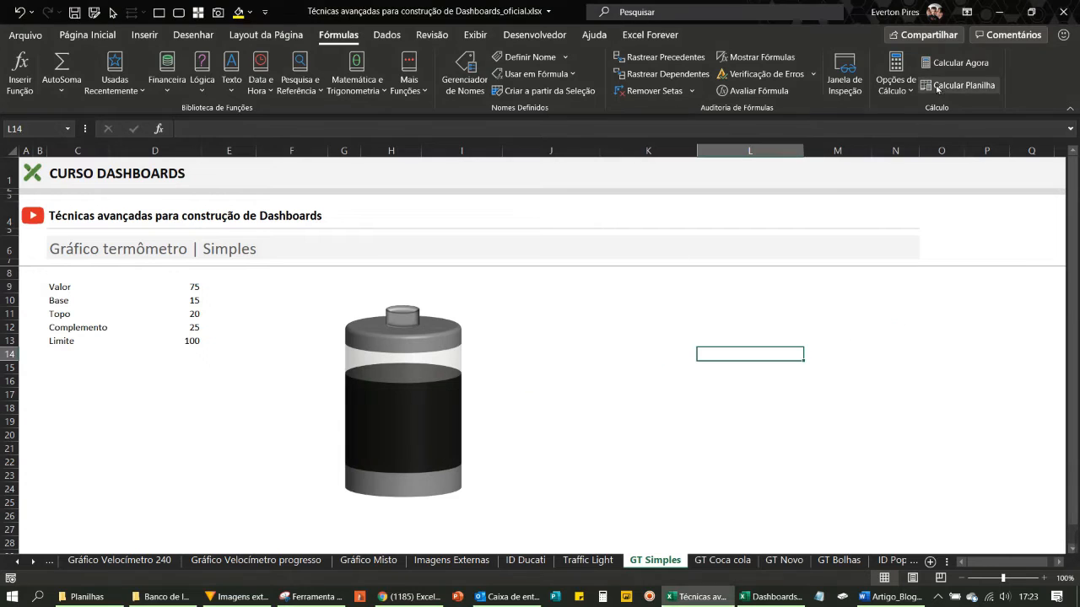
# Recalculate the workbook several more times to check the battery's fill level against the Valor figure
pyautogui.click(947, 64)
pyautogui.click(946, 64)
pyautogui.click(947, 65)
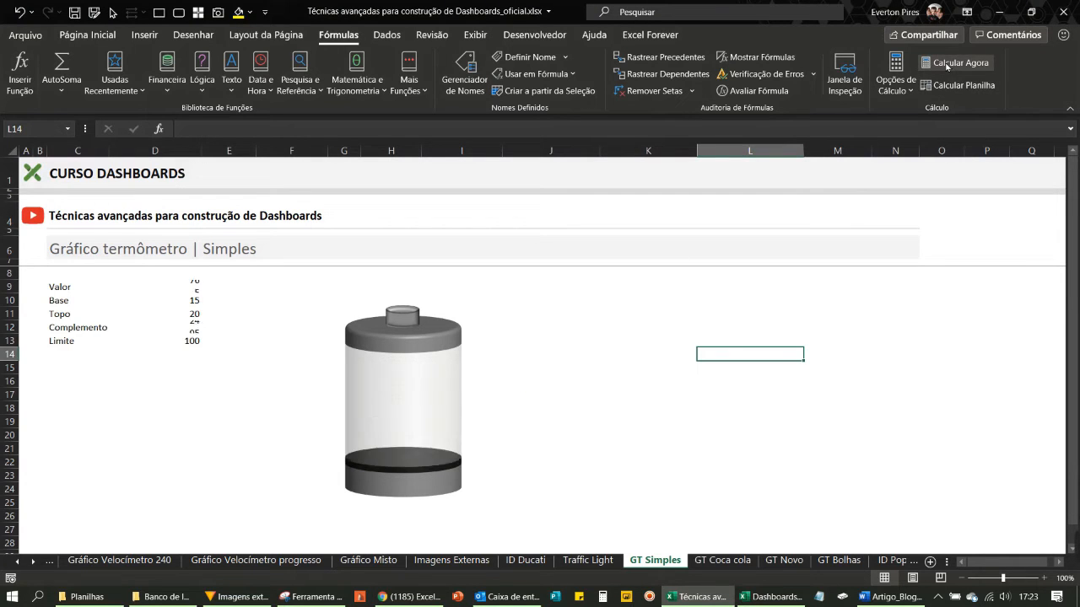
pyautogui.click(947, 64)
pyautogui.click(946, 64)
pyautogui.click(625, 381)
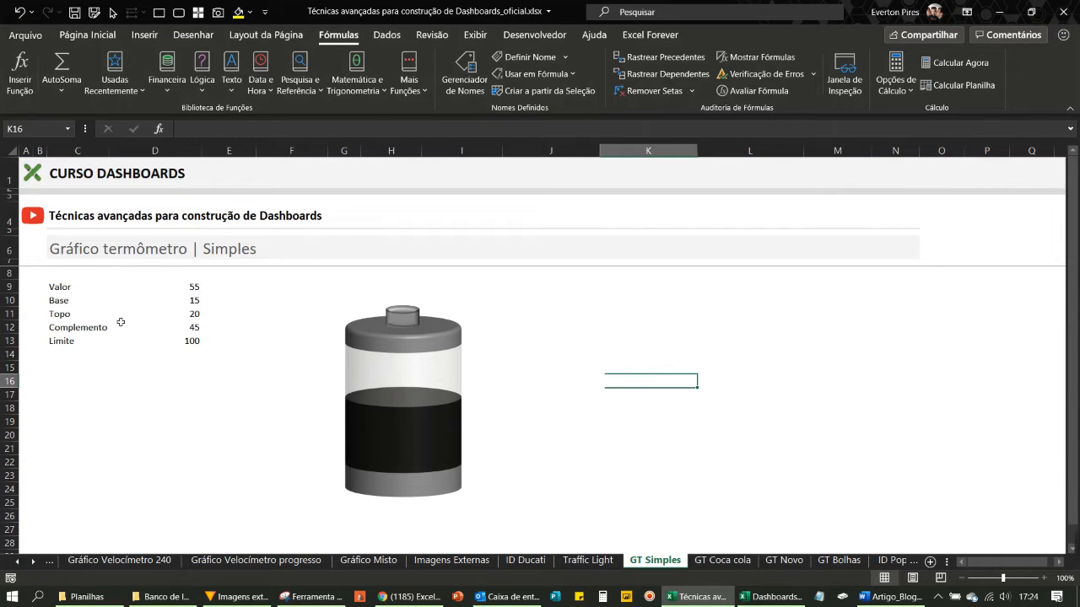
pyautogui.press('F5')
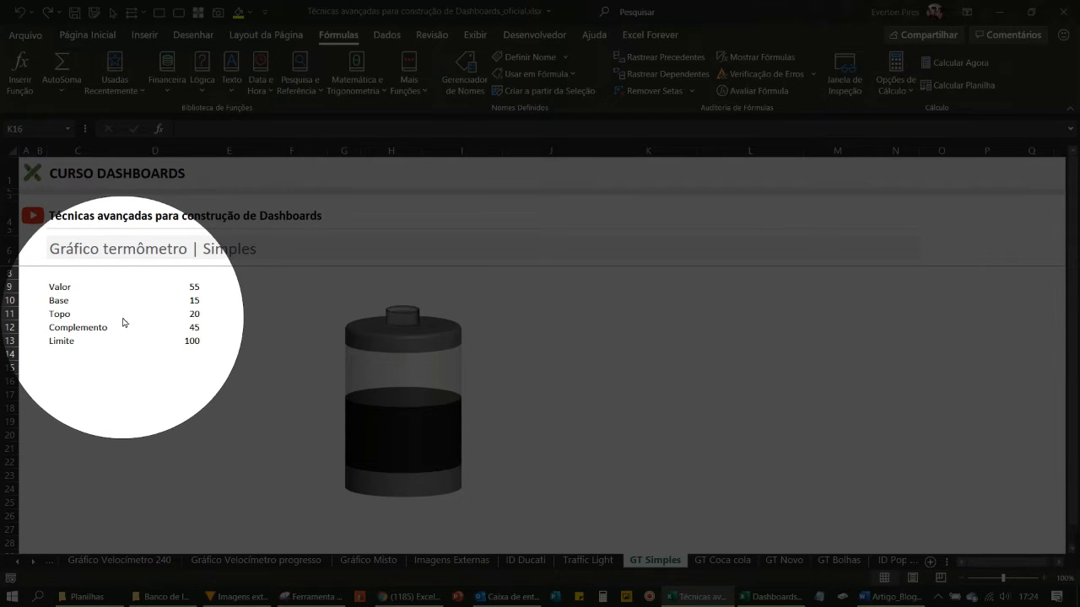
pyautogui.press('F5')
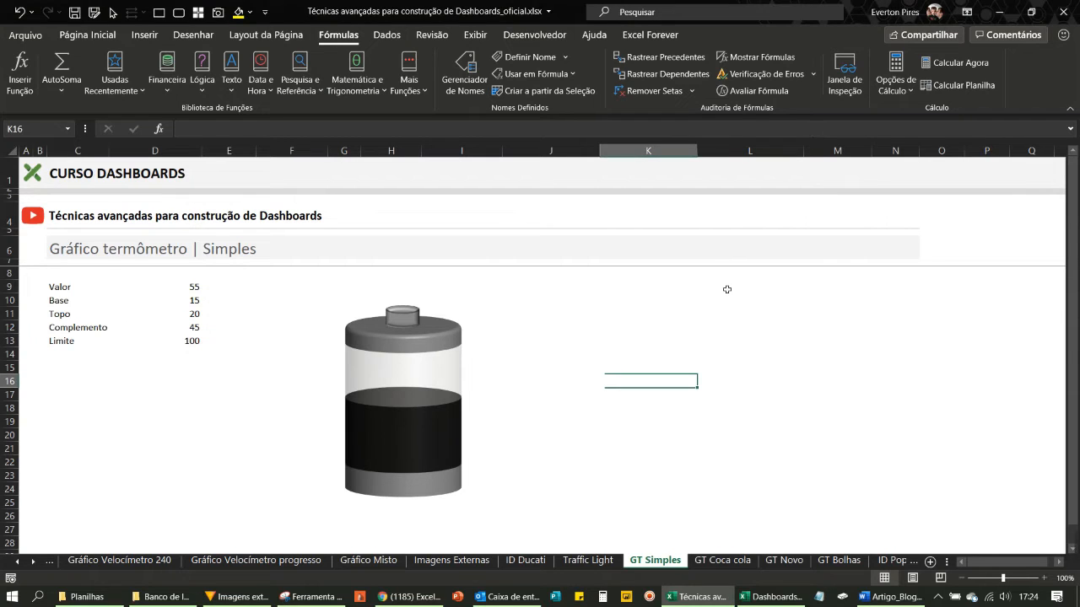
pyautogui.press('F6')
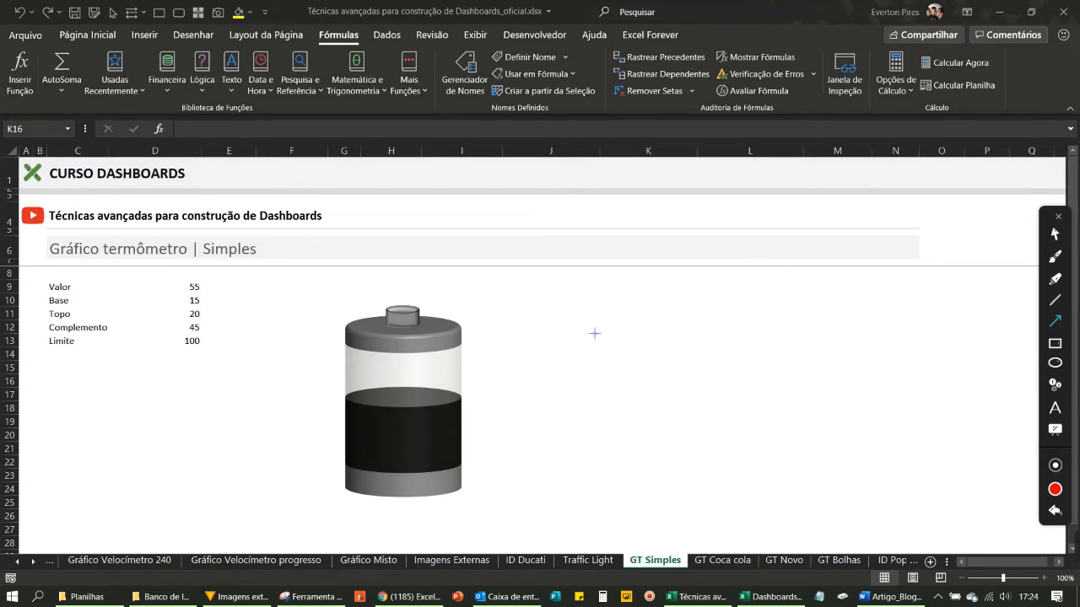
pyautogui.moveTo(594, 333); pyautogui.dragTo(471, 334)
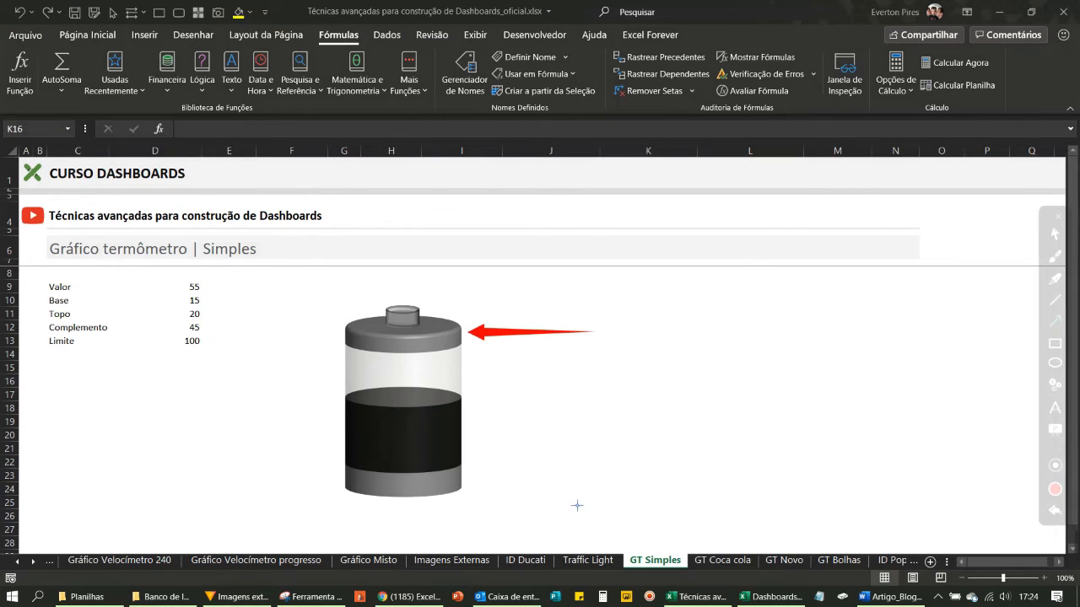
pyautogui.moveTo(570, 494); pyautogui.dragTo(478, 485)
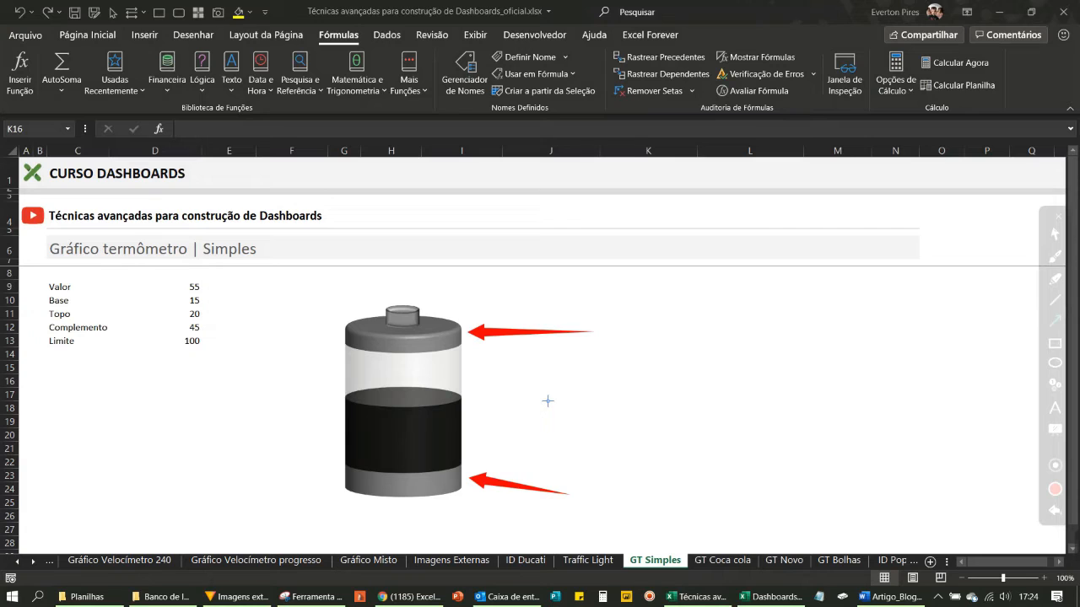
pyautogui.click(1055, 346)
pyautogui.moveTo(30, 294); pyautogui.dragTo(237, 327)
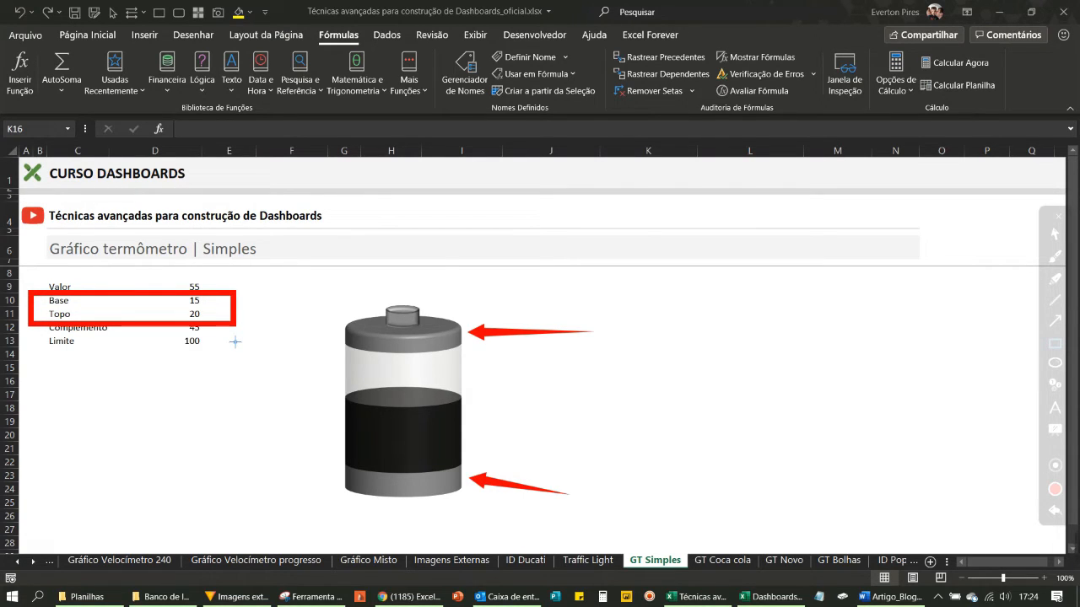
pyautogui.press('Escape')
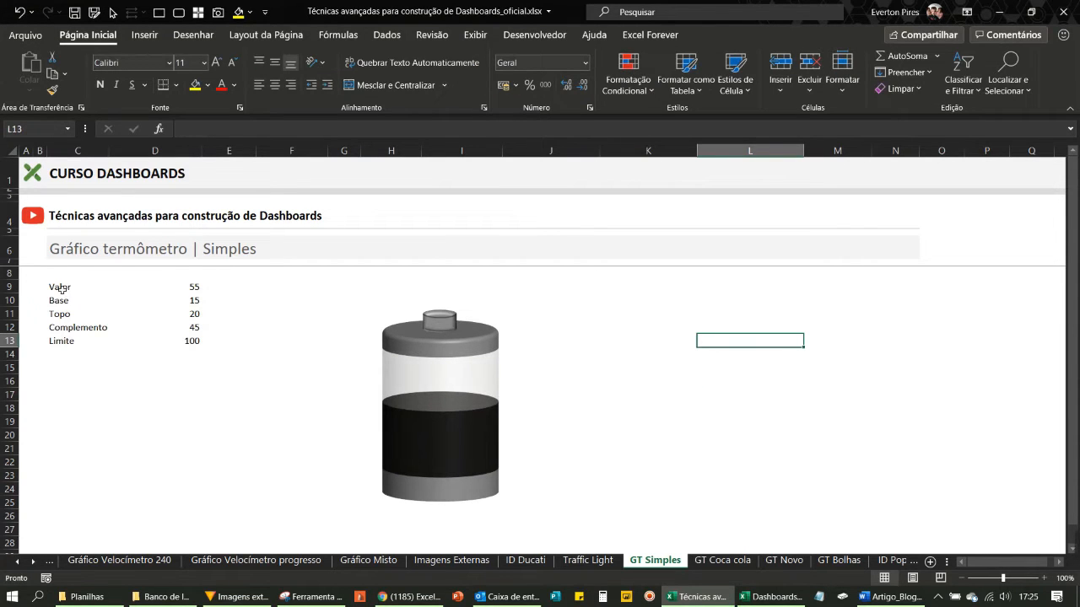
# Examine the Valor to Limite data behind the battery chart, including the Limite value and the Complemento and Valor formulas
pyautogui.moveTo(61, 288); pyautogui.dragTo(177, 327)
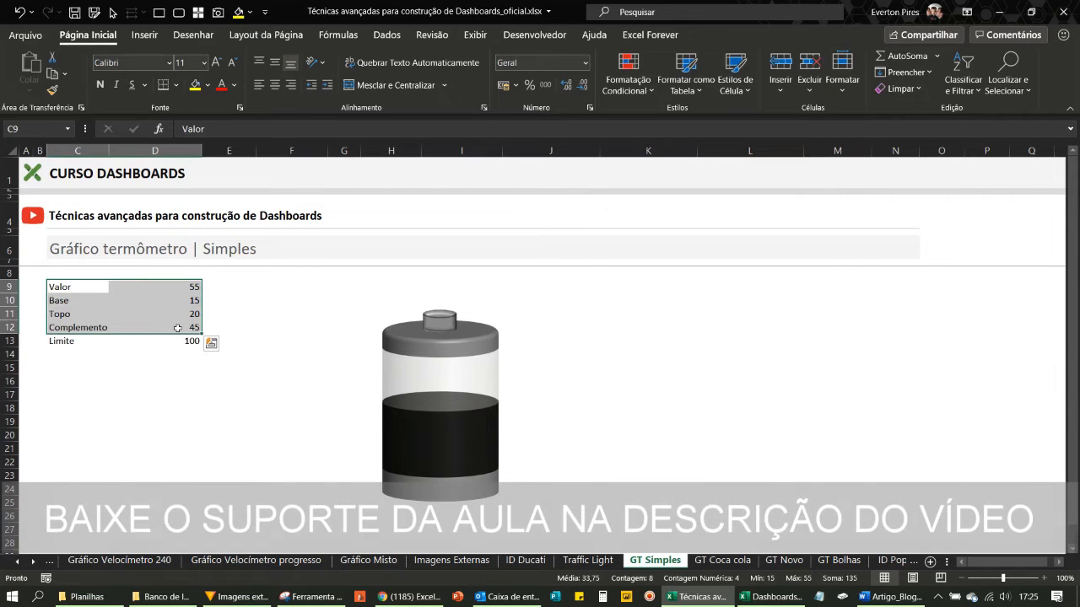
pyautogui.click(179, 396)
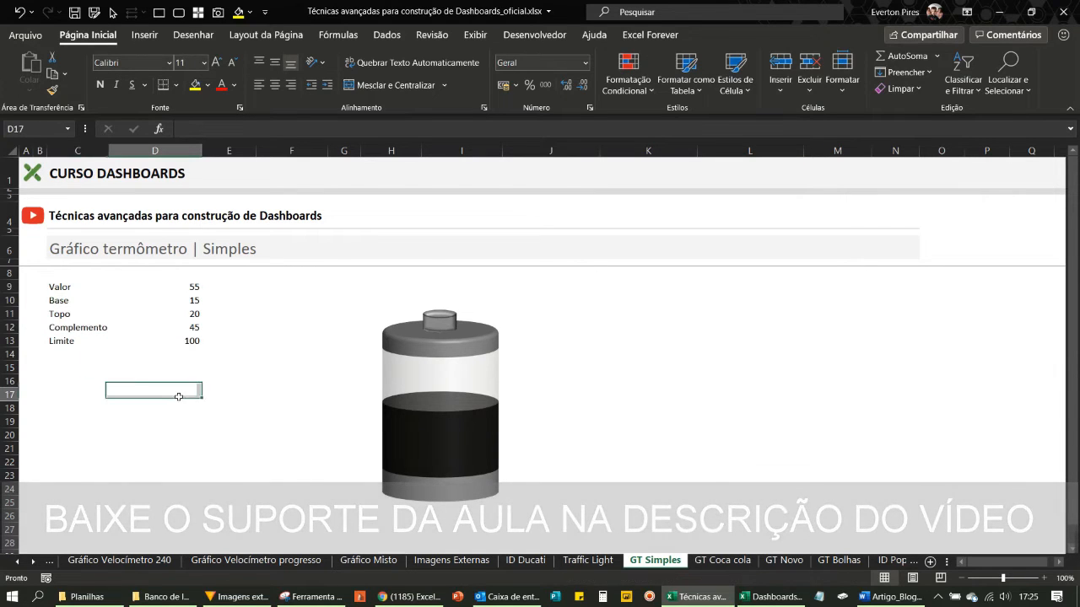
pyautogui.click(192, 342)
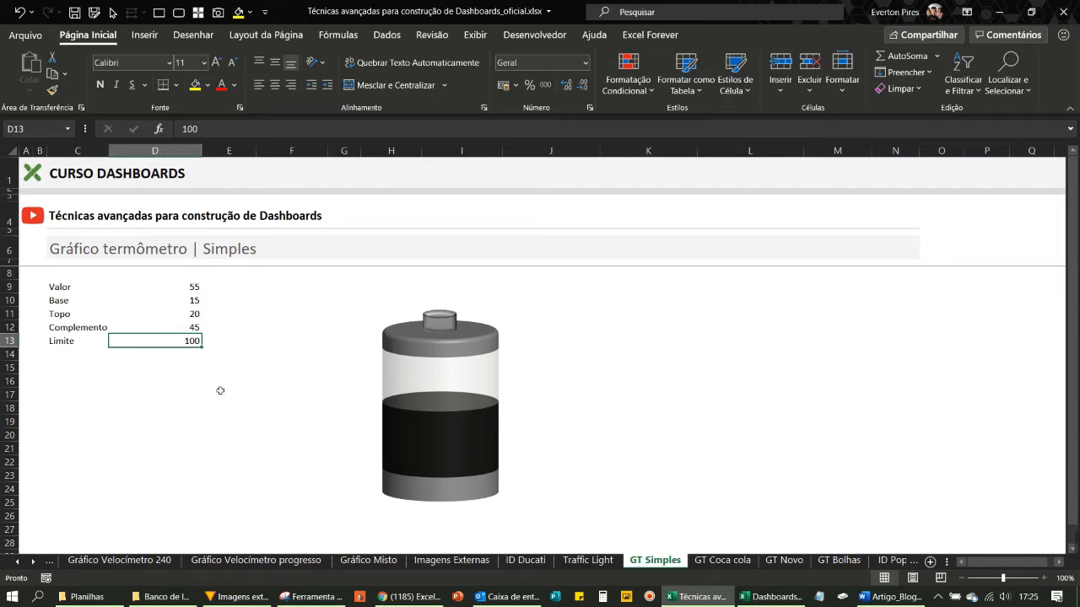
pyautogui.click(183, 360)
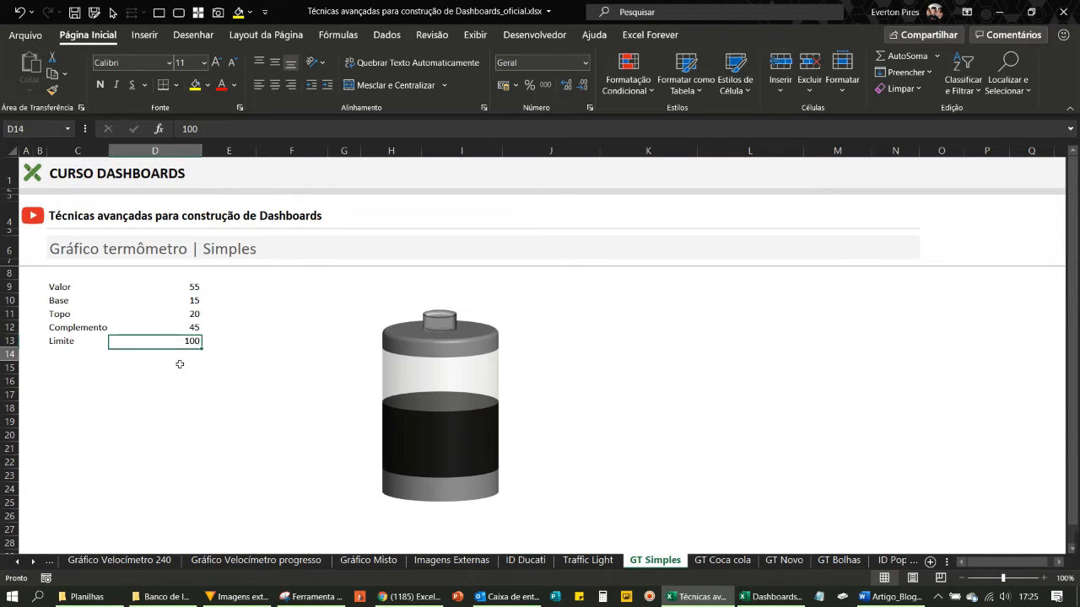
pyautogui.click(198, 328)
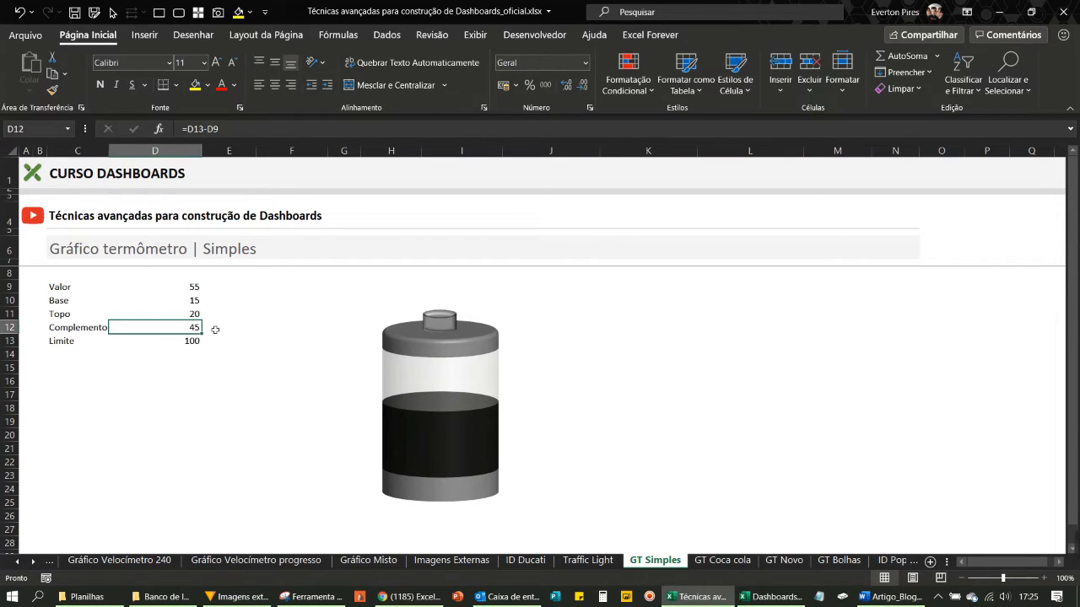
pyautogui.press('F5')
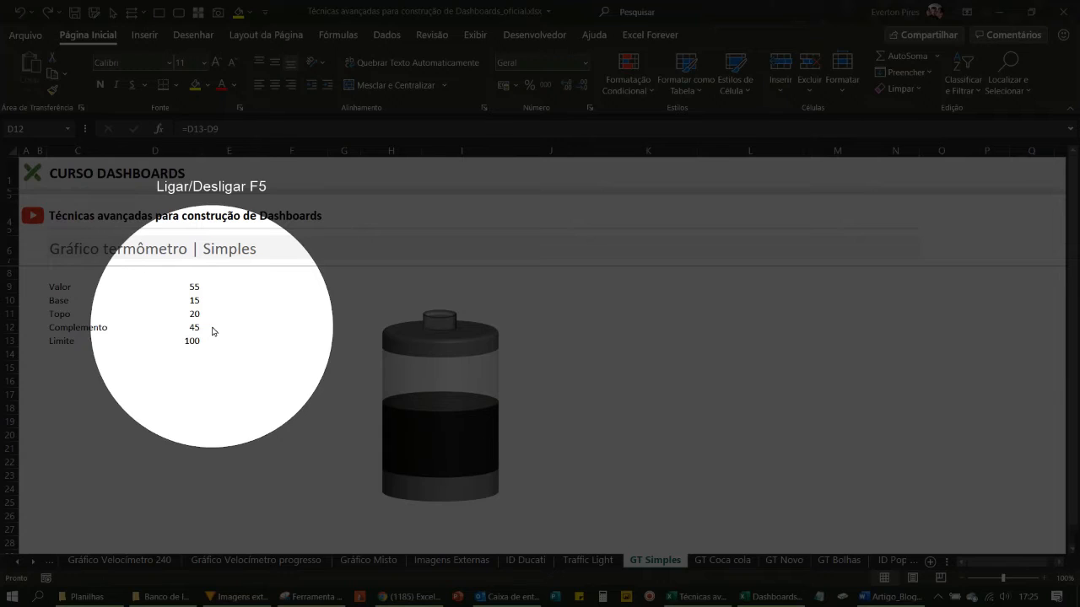
pyautogui.press('F5')
pyautogui.click(190, 290)
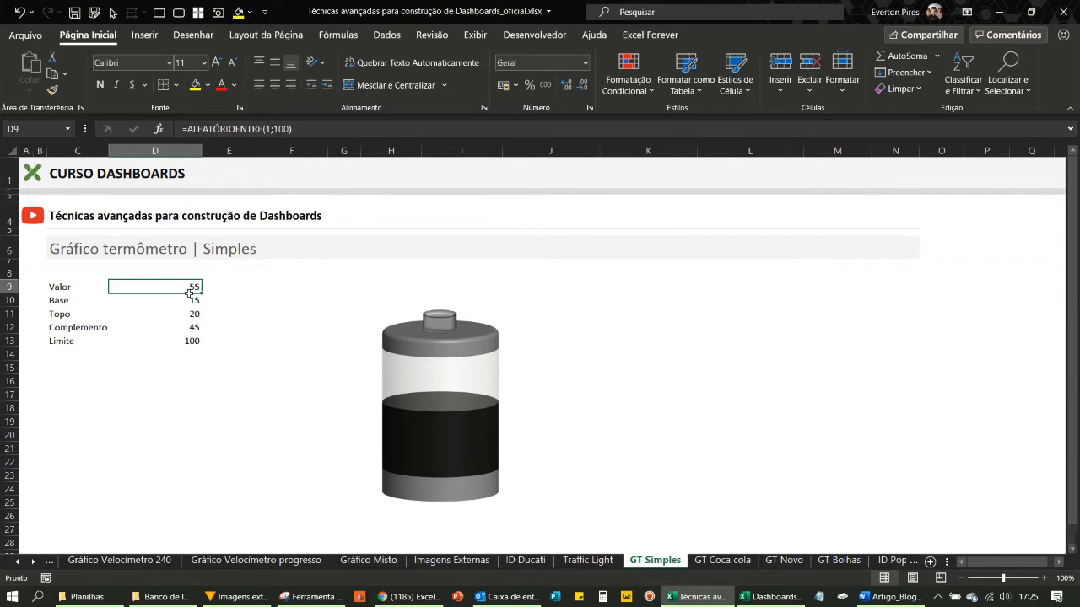
# Highlight the Valor row (C9:D9) with a dark gray fill and white text
pyautogui.moveTo(95, 287); pyautogui.dragTo(193, 287)
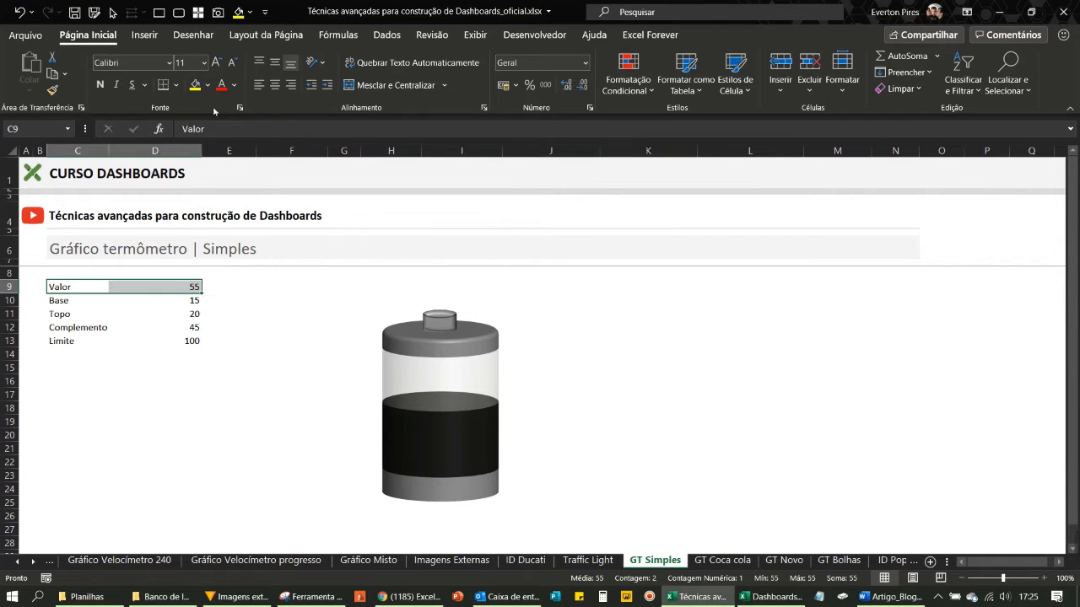
pyautogui.click(207, 85)
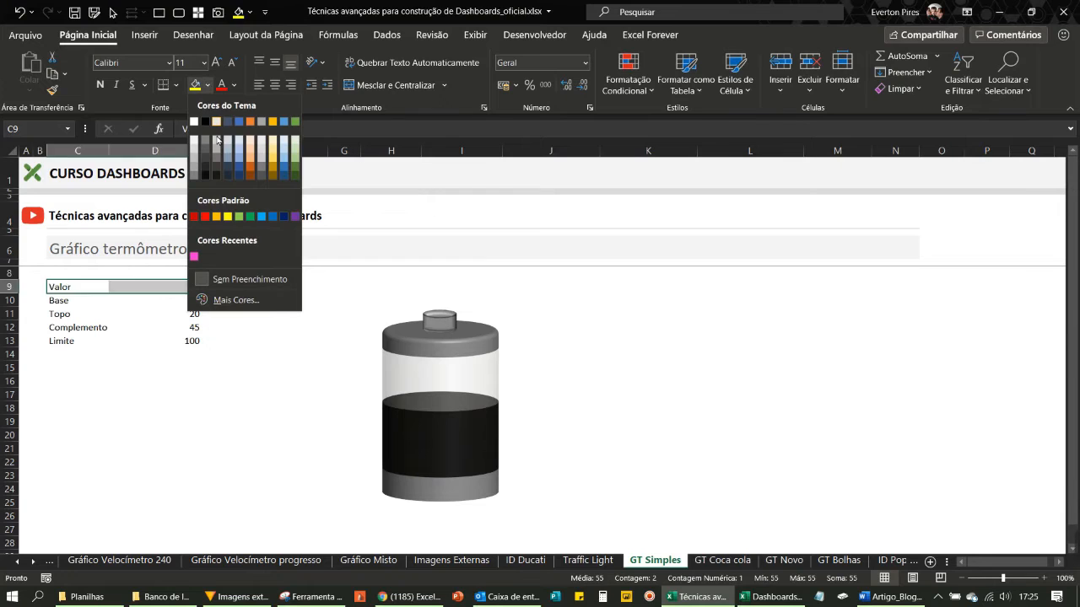
pyautogui.click(261, 178)
pyautogui.click(233, 85)
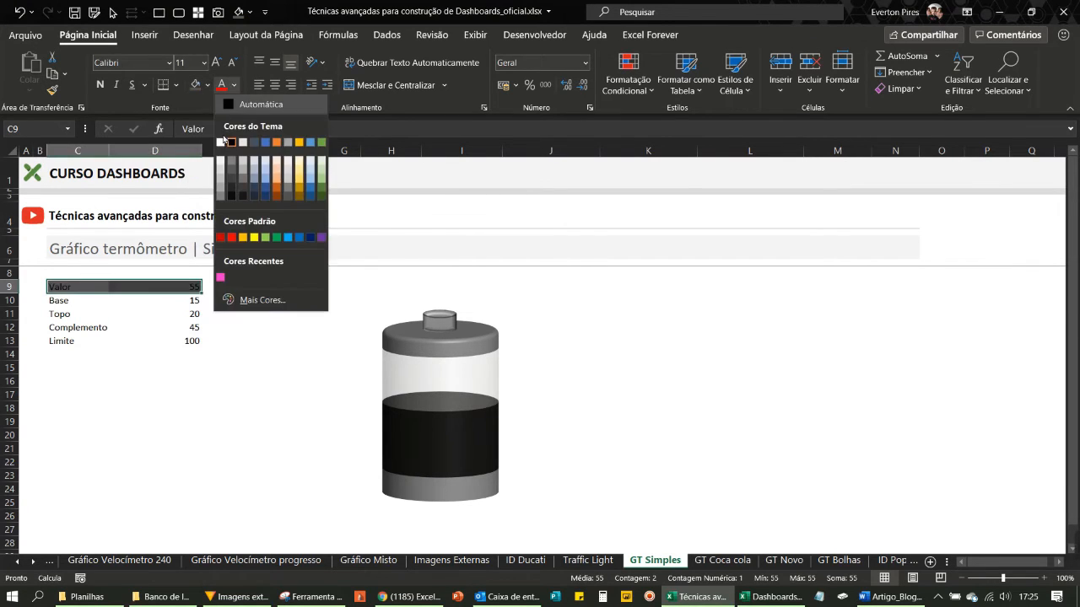
pyautogui.click(217, 189)
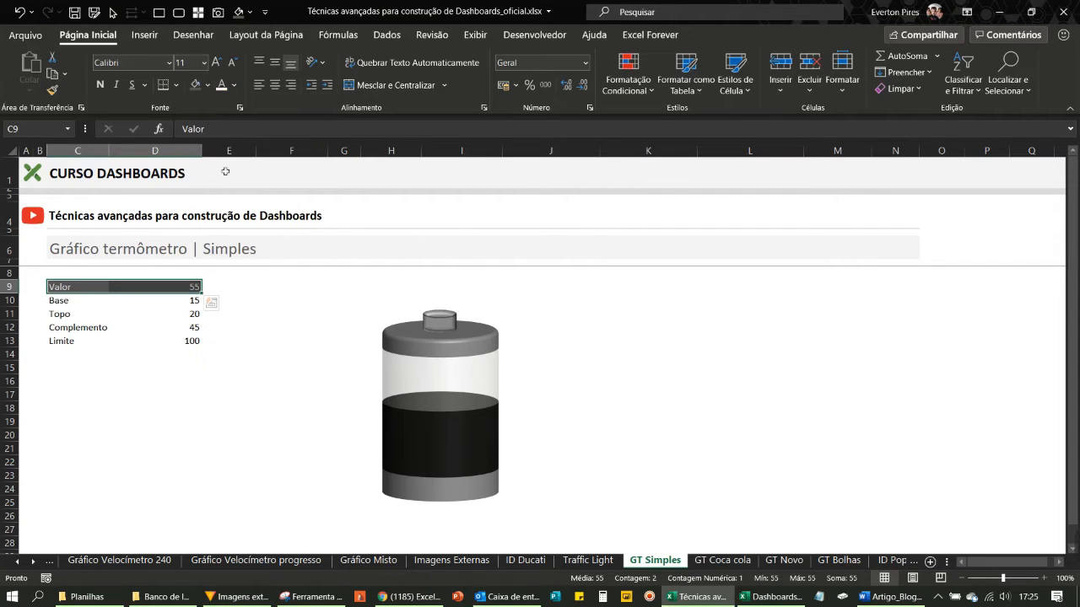
pyautogui.click(226, 386)
pyautogui.click(277, 379)
pyautogui.click(157, 384)
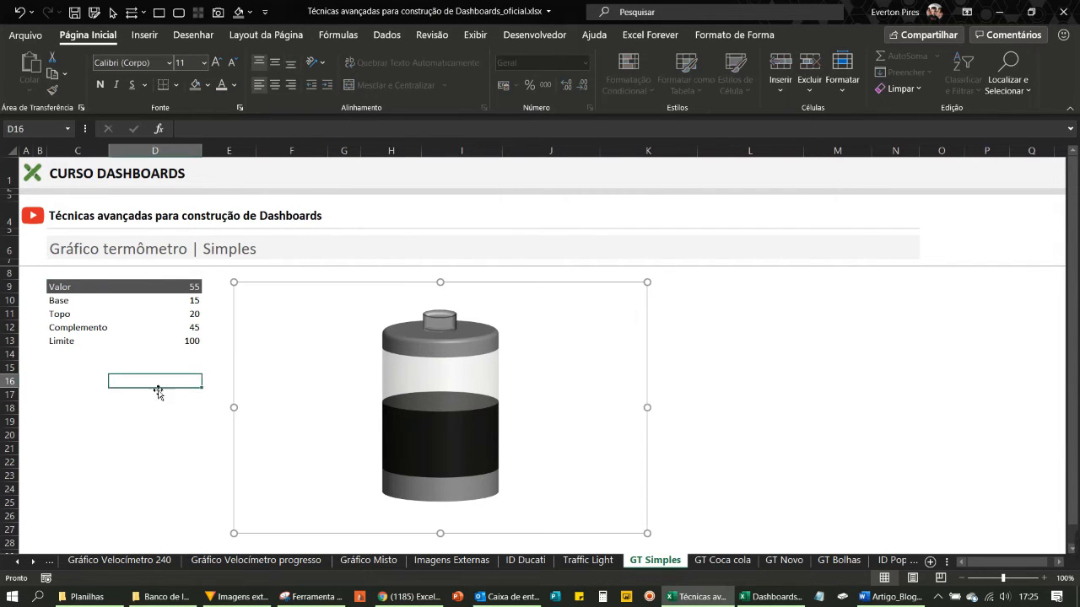
# Insert a 3D stacked column chart from the Valor, Base, Topo and Complemento data in C9:D12
pyautogui.moveTo(61, 288); pyautogui.dragTo(172, 326)
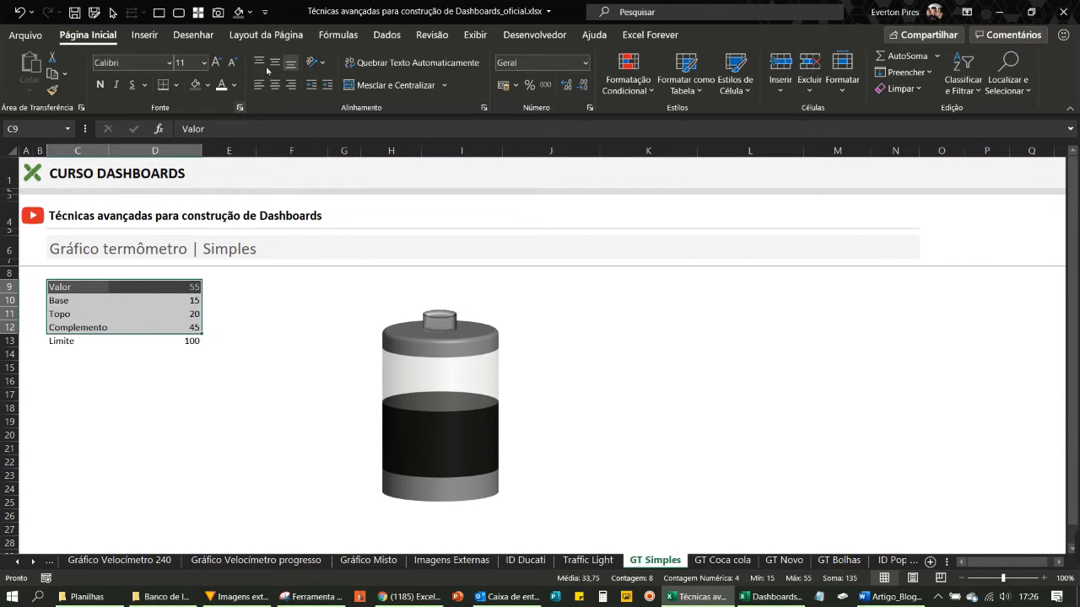
pyautogui.click(146, 35)
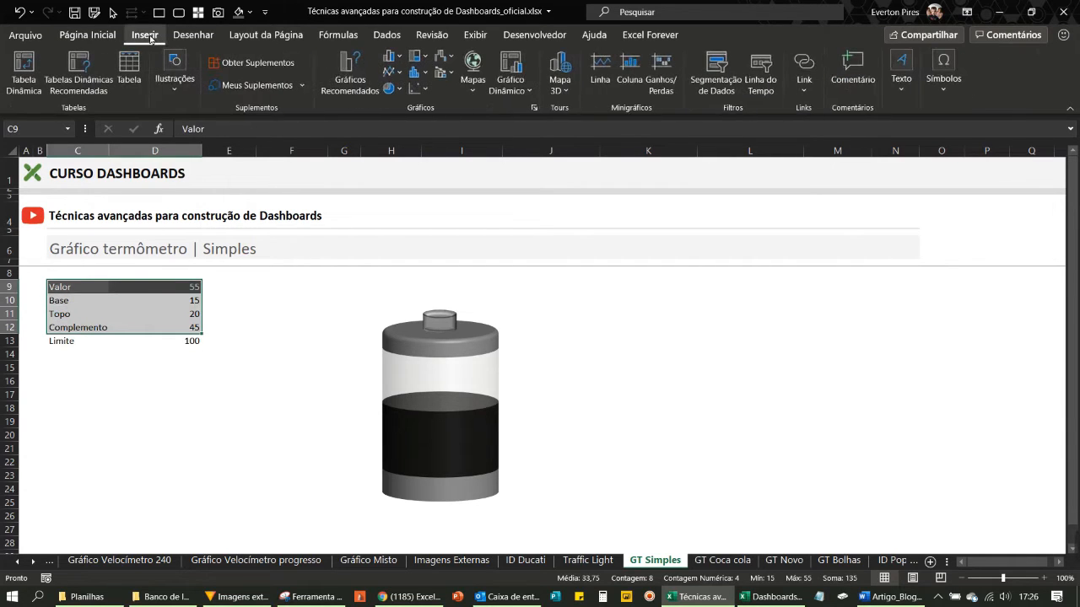
pyautogui.click(393, 56)
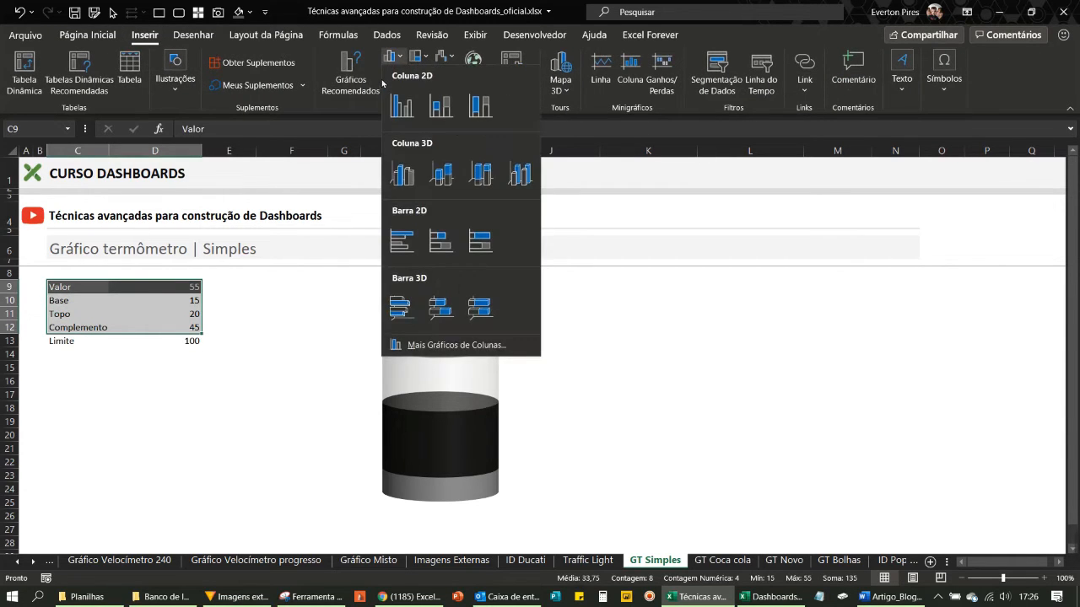
pyautogui.click(444, 181)
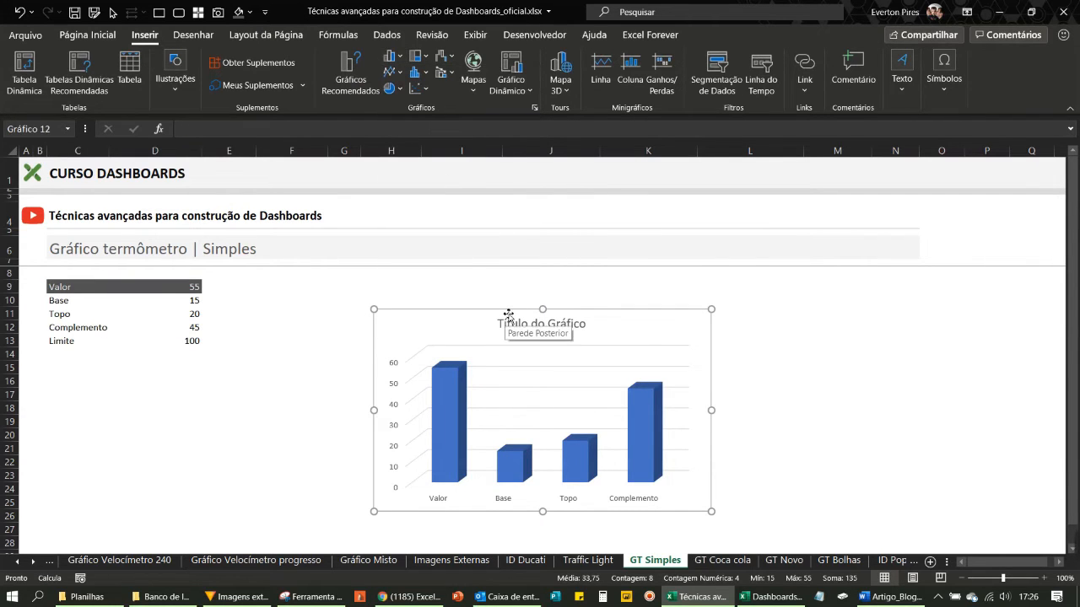
# Place the new chart to the right of the battery chart and switch its rows and columns to stack the series
pyautogui.moveTo(508, 314); pyautogui.dragTo(439, 283)
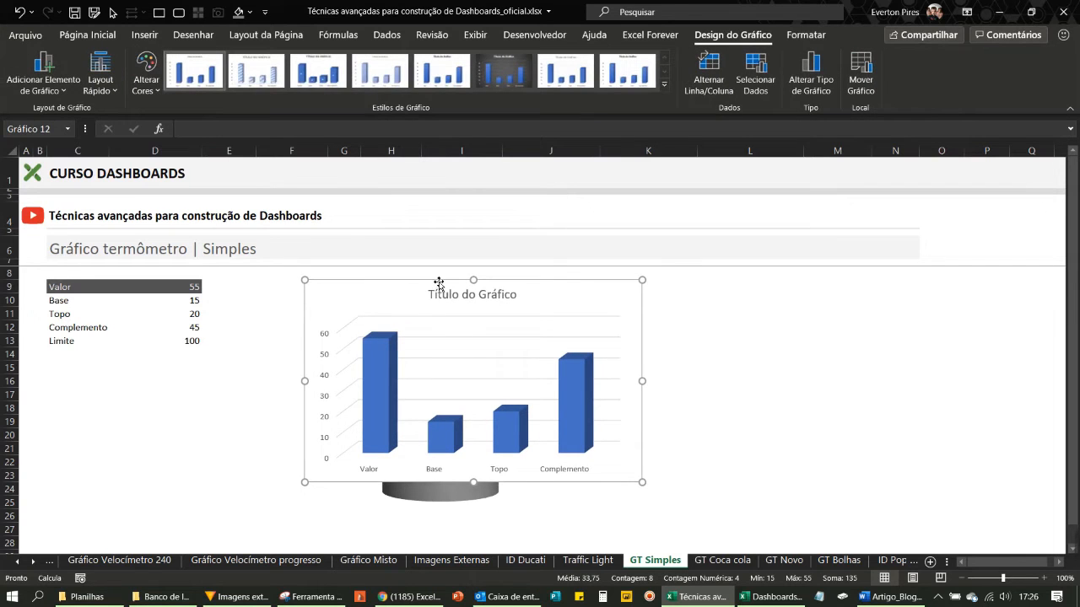
pyautogui.moveTo(438, 285); pyautogui.dragTo(724, 314)
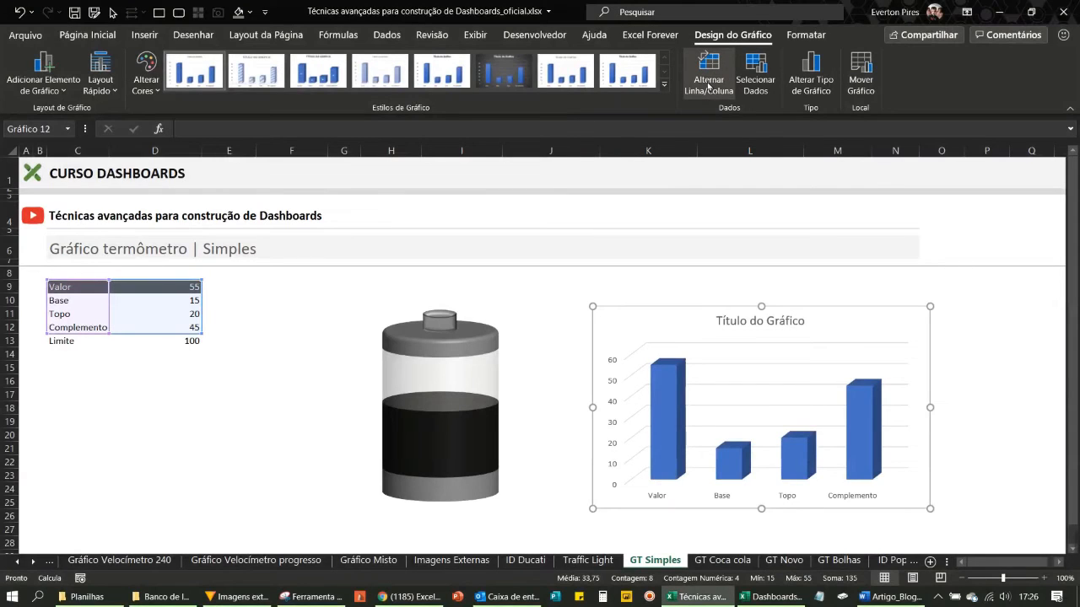
pyautogui.click(708, 80)
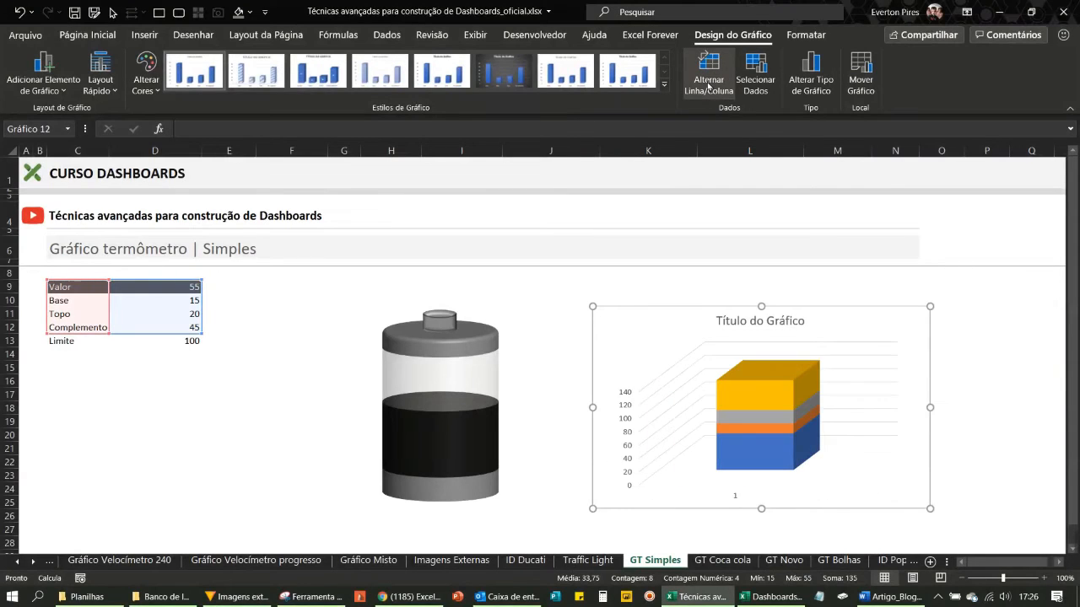
# Nudge the new 3D stacked chart slightly away from the battery chart and remove its axes, chart title and gridlines
pyautogui.moveTo(836, 309); pyautogui.dragTo(846, 311)
pyautogui.click(987, 393)
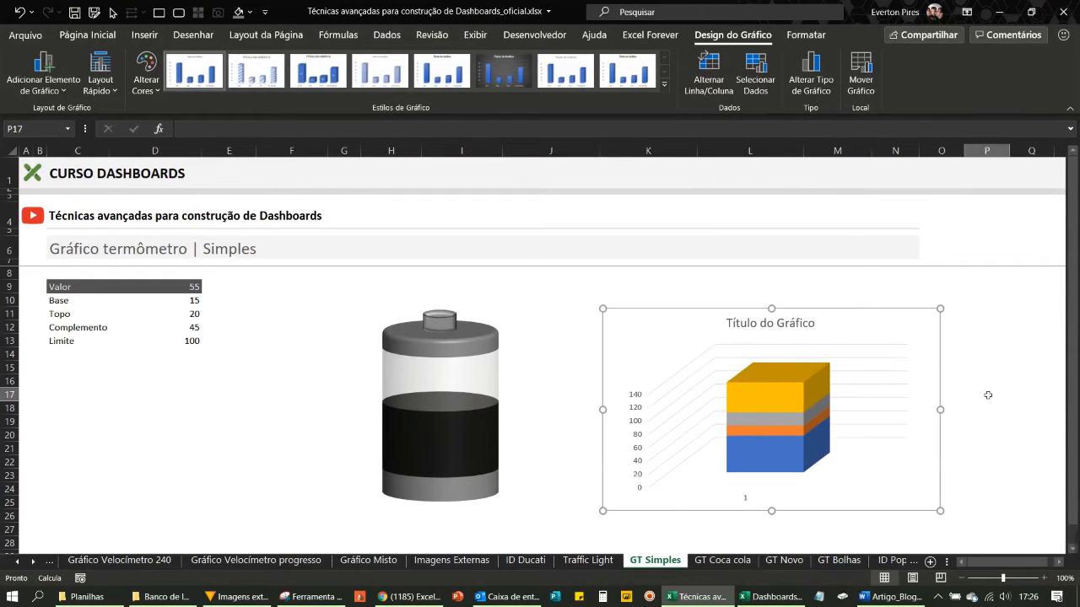
pyautogui.click(858, 381)
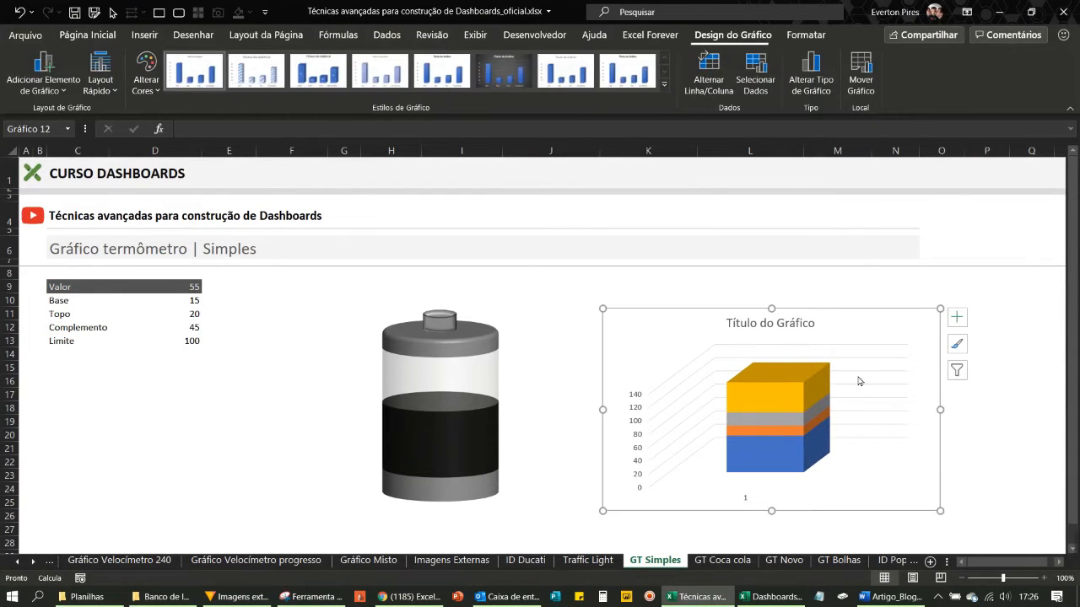
pyautogui.click(956, 317)
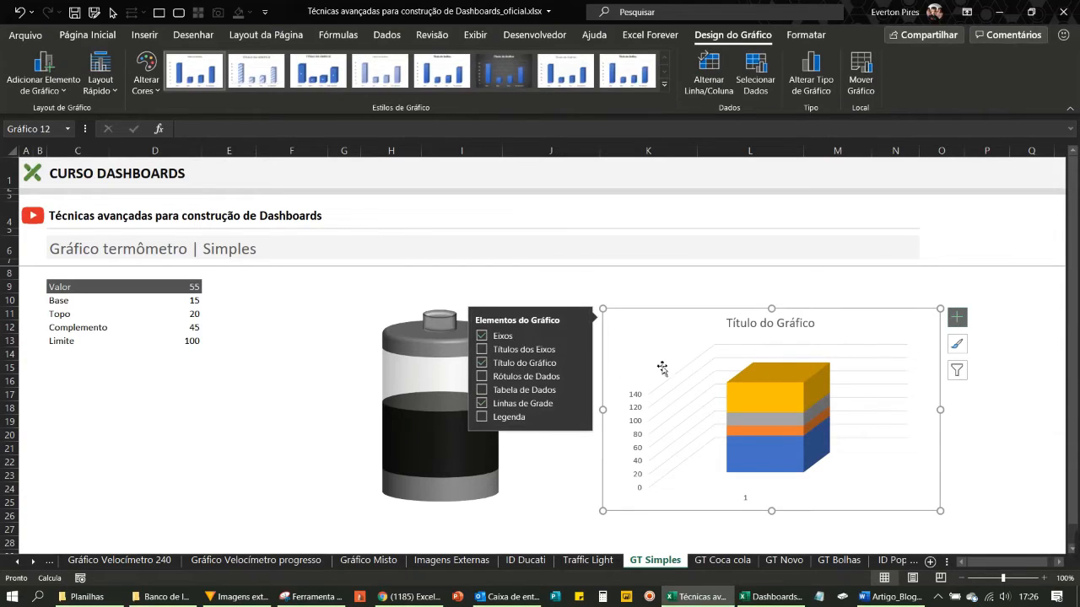
pyautogui.click(482, 336)
pyautogui.click(482, 362)
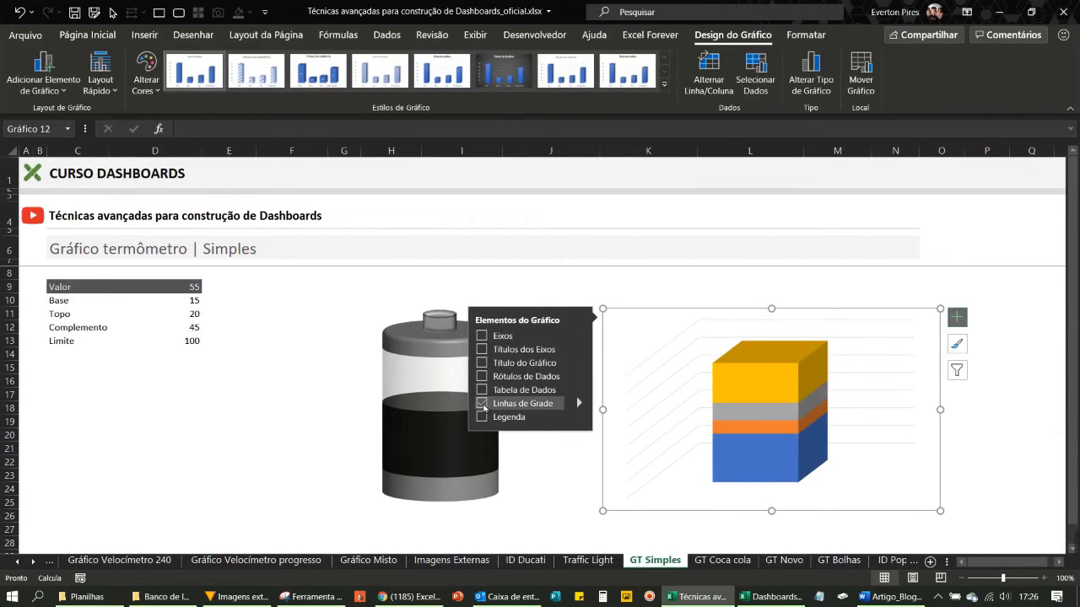
pyautogui.click(481, 404)
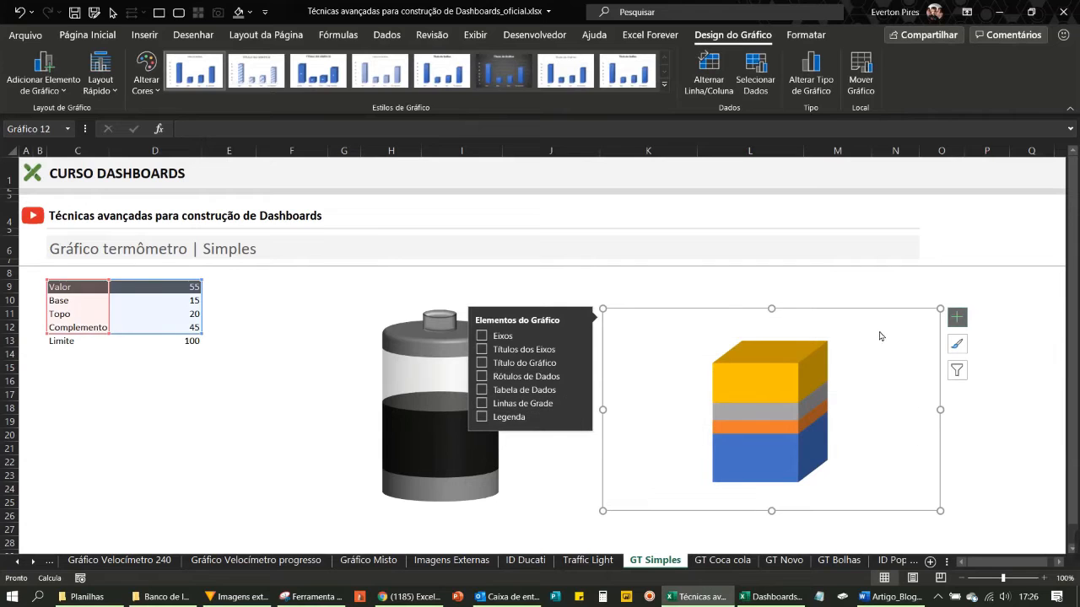
# Remove the new chart area's fill and outline, and move the chart closer to the finished battery chart
pyautogui.click(806, 36)
pyautogui.click(441, 55)
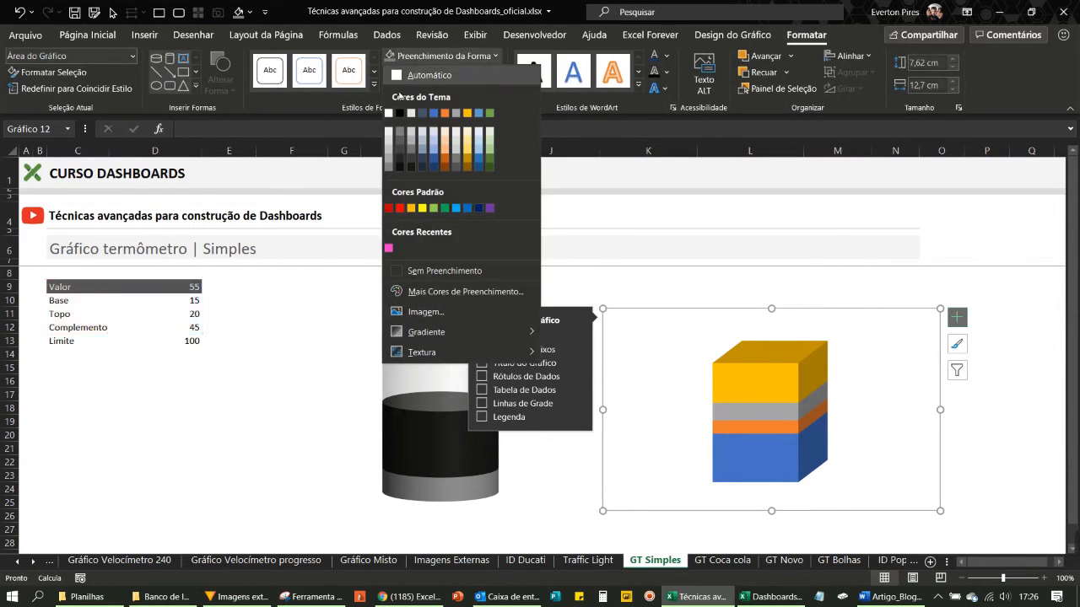
pyautogui.click(419, 270)
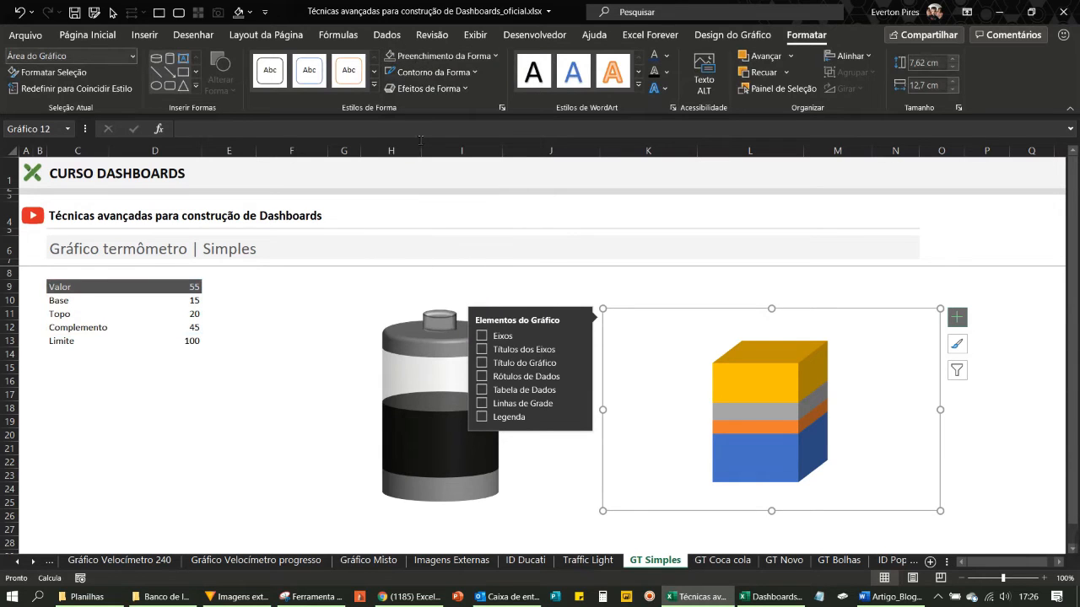
pyautogui.click(422, 73)
pyautogui.click(407, 287)
pyautogui.click(1018, 357)
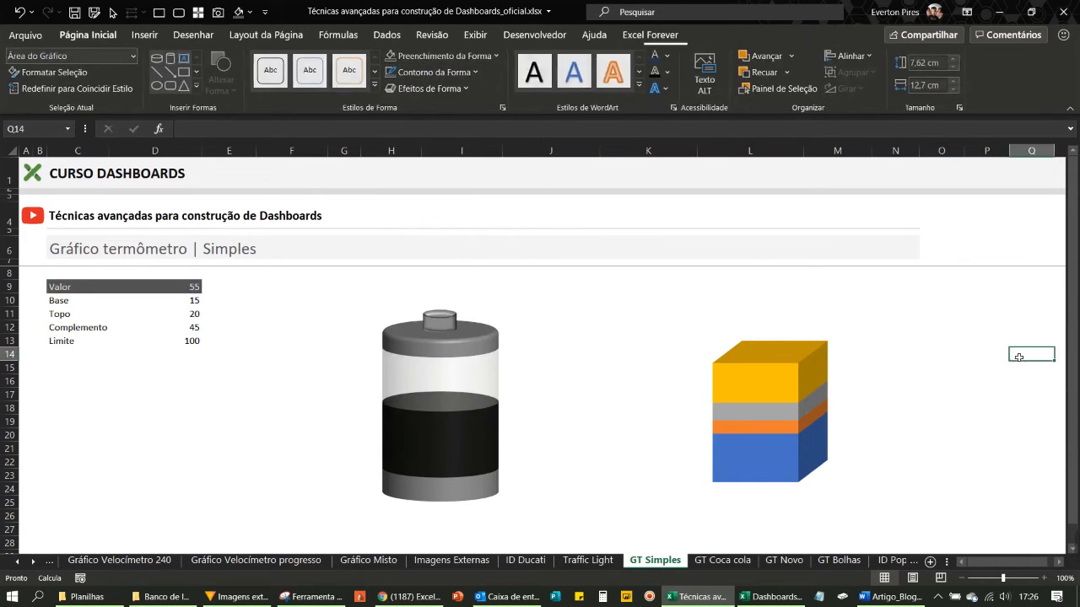
pyautogui.click(799, 327)
pyautogui.moveTo(829, 311); pyautogui.dragTo(795, 311)
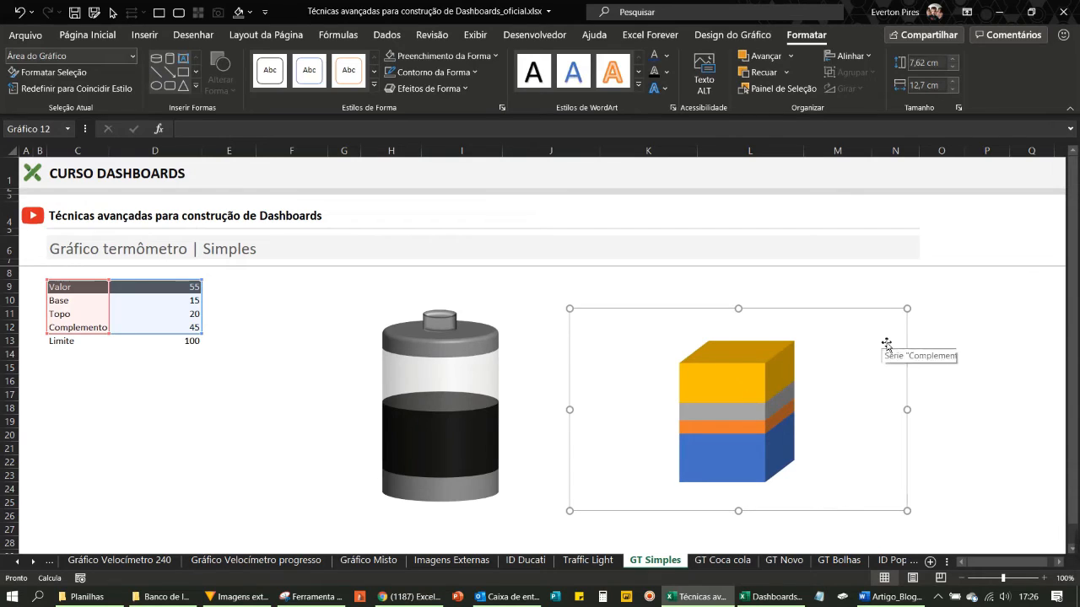
# Annotate the gray and orange segments of the stacked column with red arrows, and clear the annotations
pyautogui.hotkey('ctrl', '2')
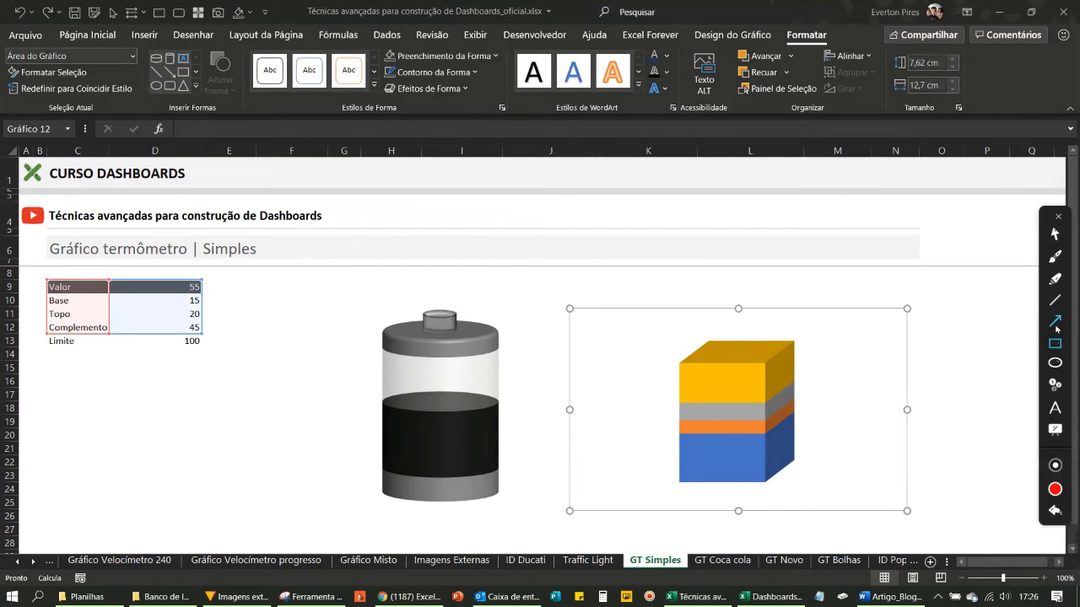
pyautogui.click(1055, 324)
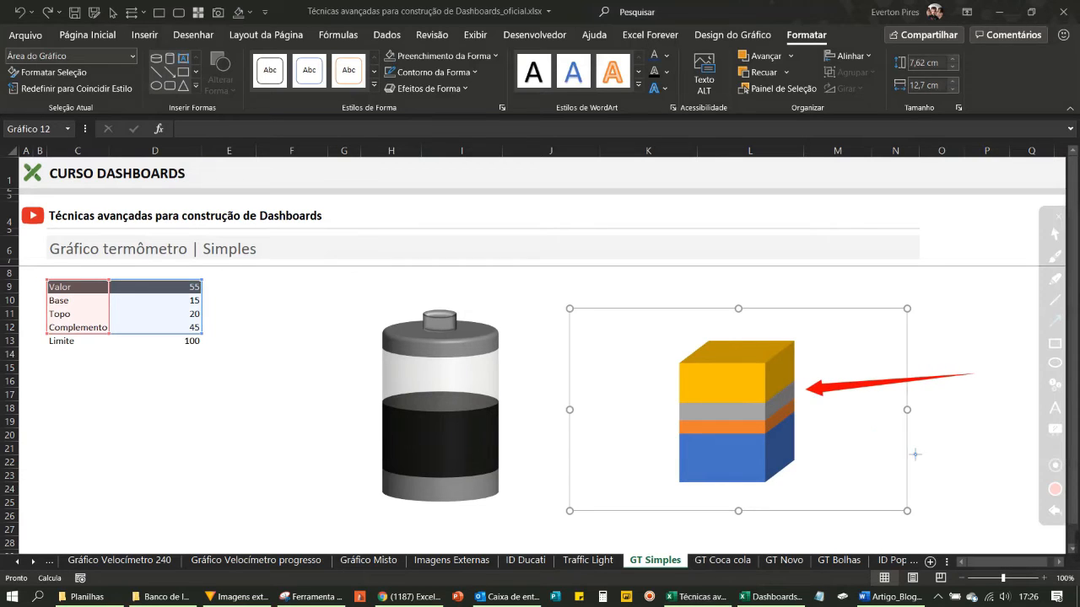
pyautogui.moveTo(970, 498); pyautogui.dragTo(820, 415)
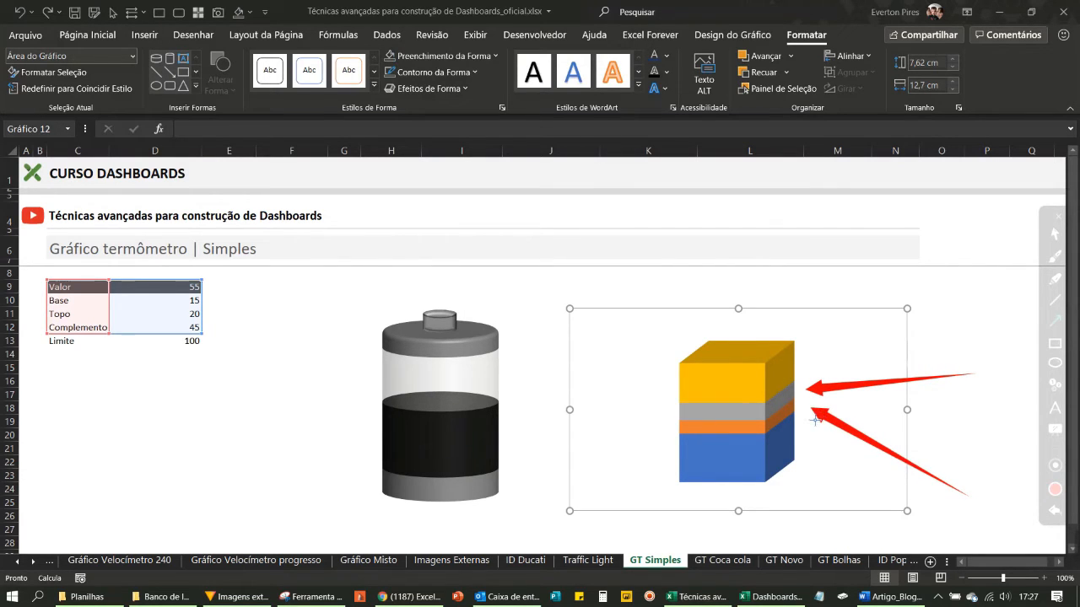
pyautogui.press('Escape')
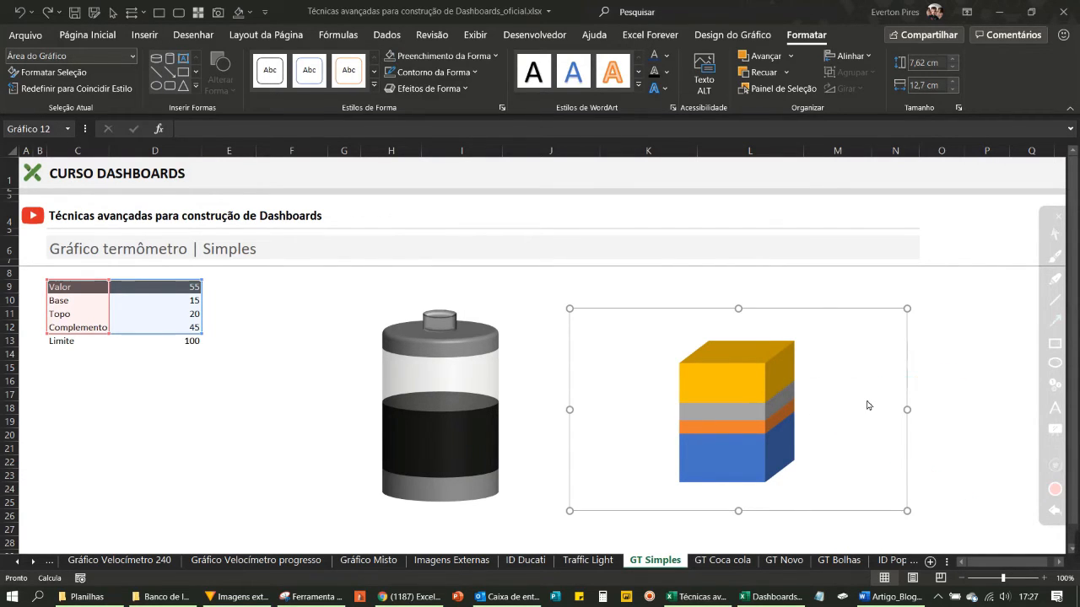
# Open the data source selection for the new stacked column chart
pyautogui.click(953, 327)
pyautogui.click(823, 327)
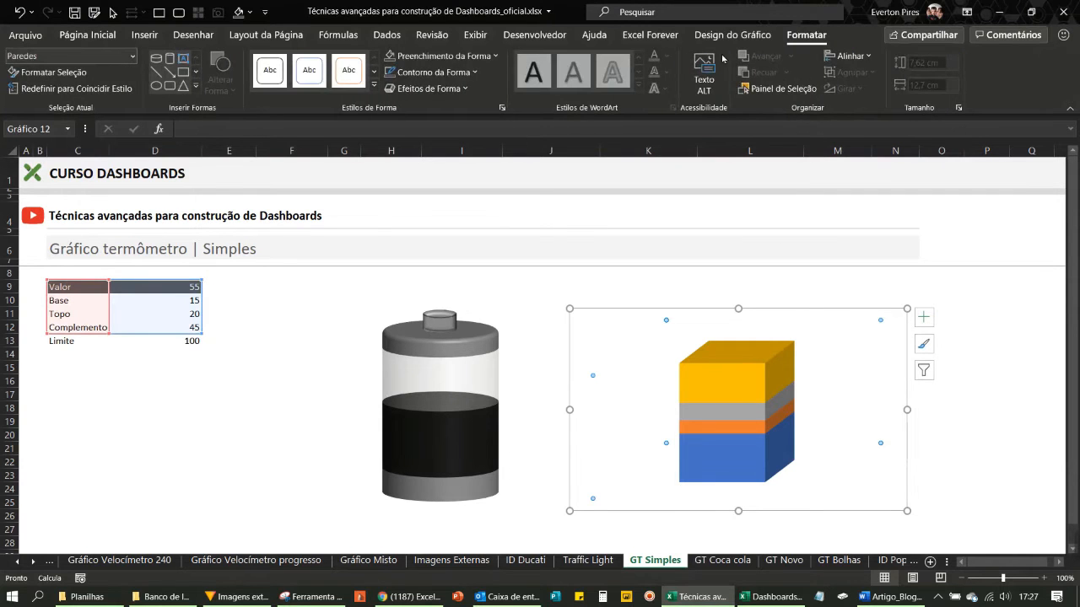
pyautogui.click(720, 35)
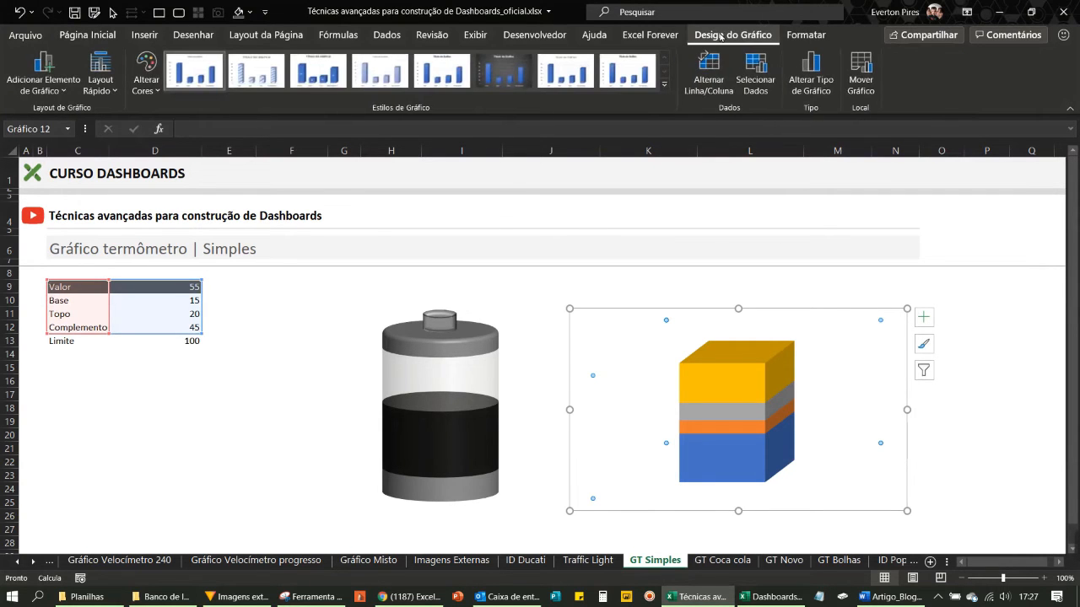
pyautogui.click(755, 80)
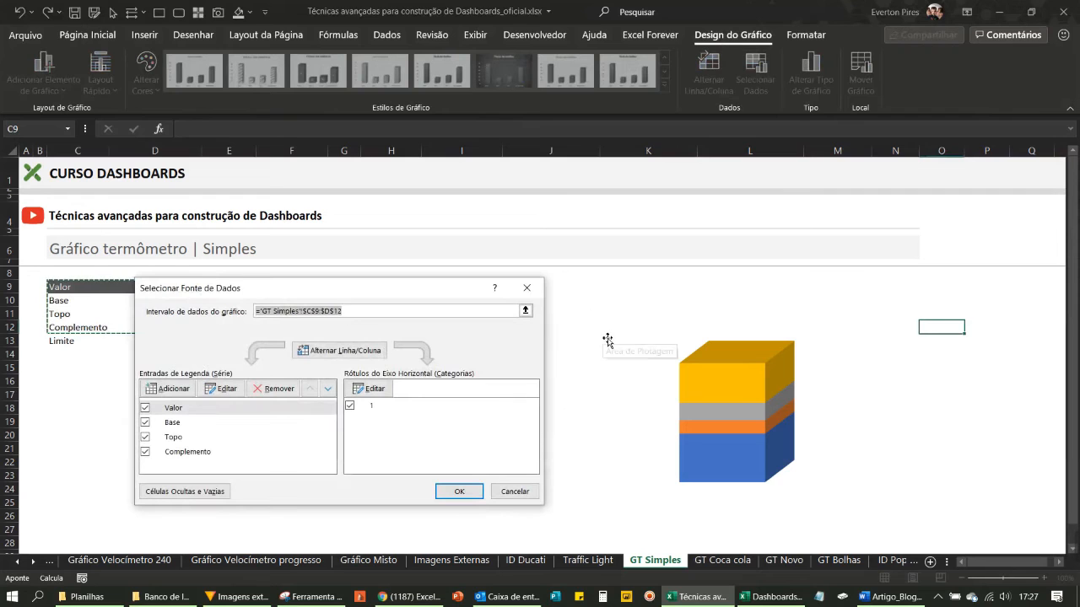
# Annotate the list of series Valor, Base, Topo and Complemento with four red arrows, and clear the annotations
pyautogui.hotkey('ctrl', 'alt', 'd')
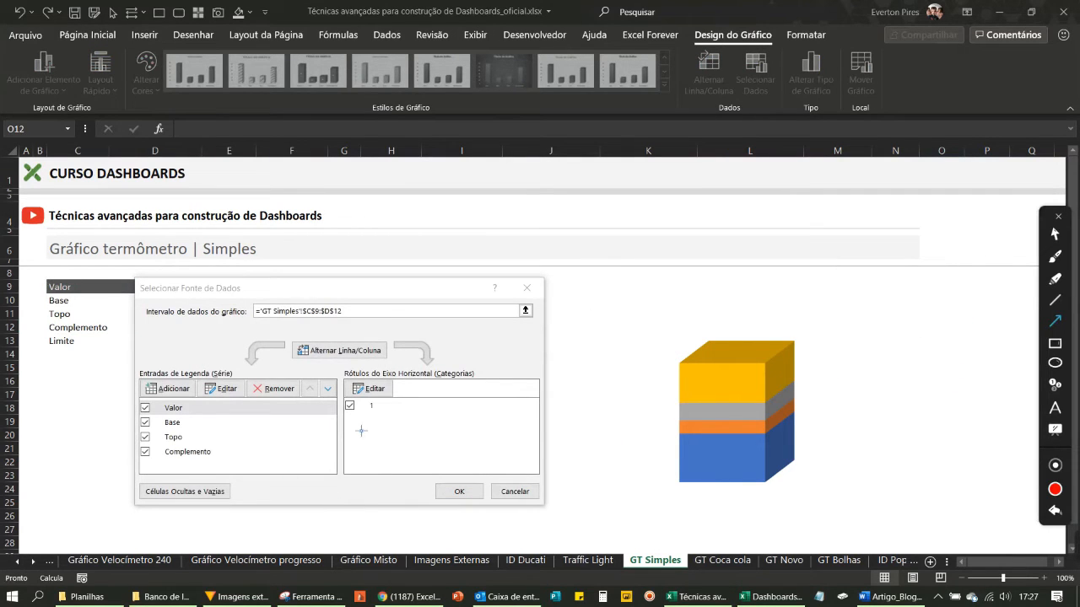
pyautogui.moveTo(369, 423); pyautogui.dragTo(226, 405)
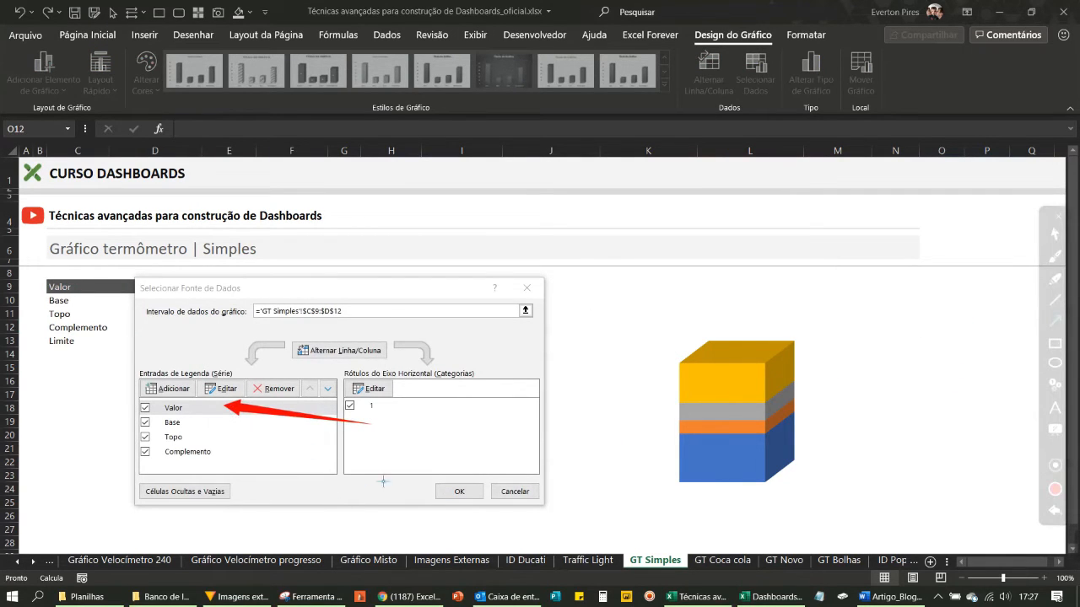
pyautogui.moveTo(369, 470); pyautogui.dragTo(224, 430)
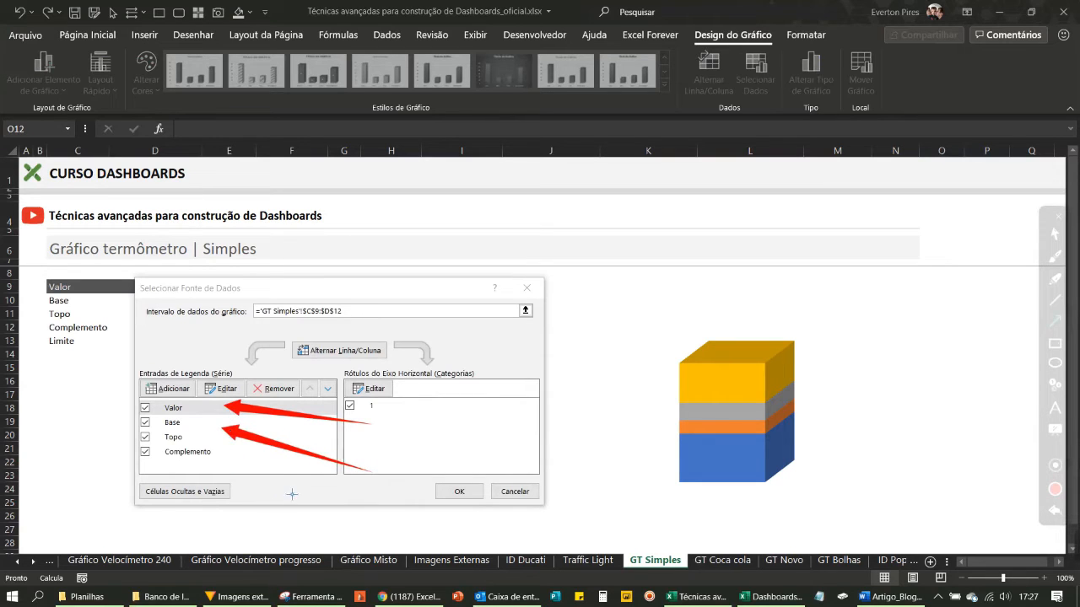
pyautogui.moveTo(277, 481); pyautogui.dragTo(224, 452)
pyautogui.moveTo(248, 517); pyautogui.dragTo(201, 470)
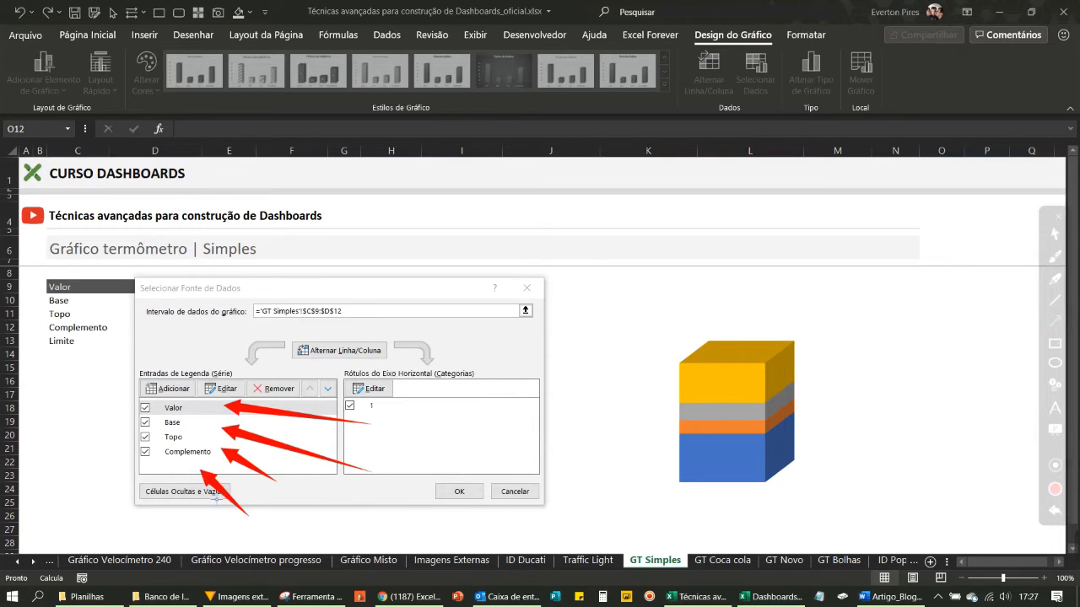
pyautogui.press('Escape')
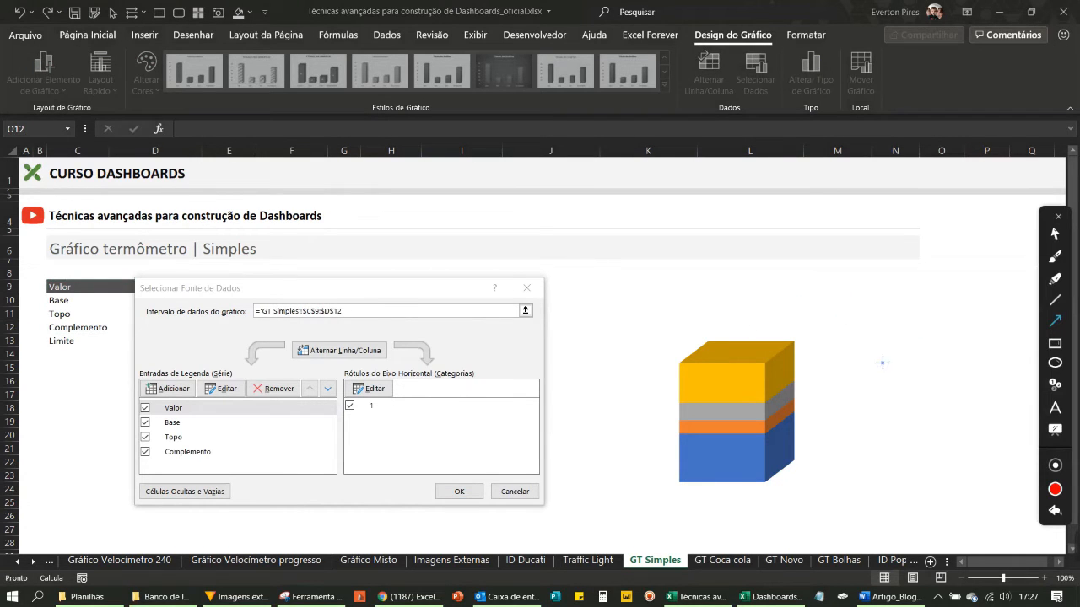
# Frame the series reordering controls with a red rectangle, spotlight them briefly, and clear the annotation
pyautogui.click(1054, 343)
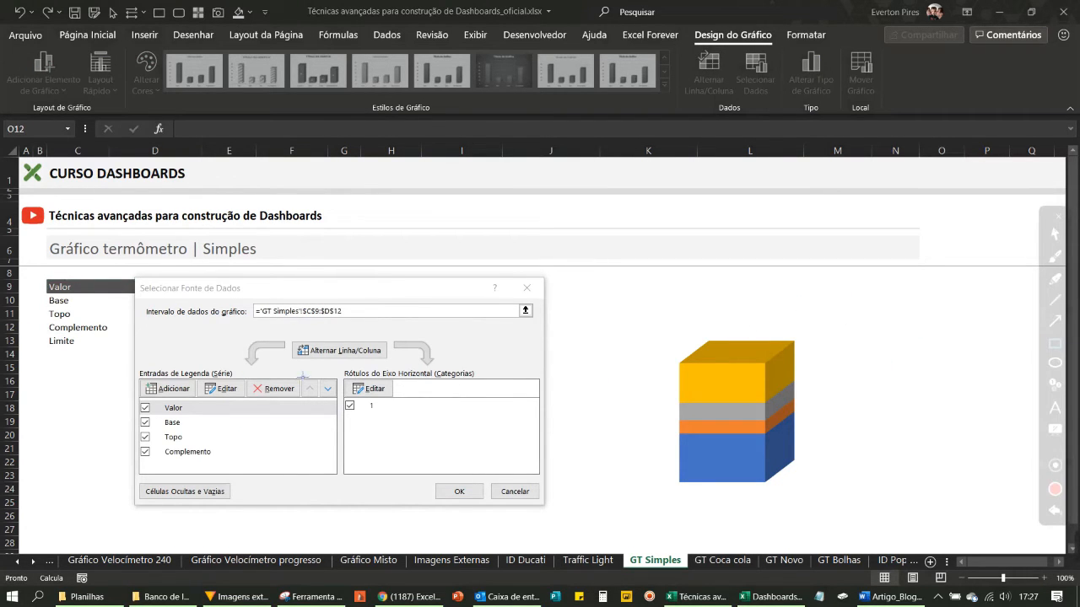
pyautogui.moveTo(291, 367); pyautogui.dragTo(344, 412)
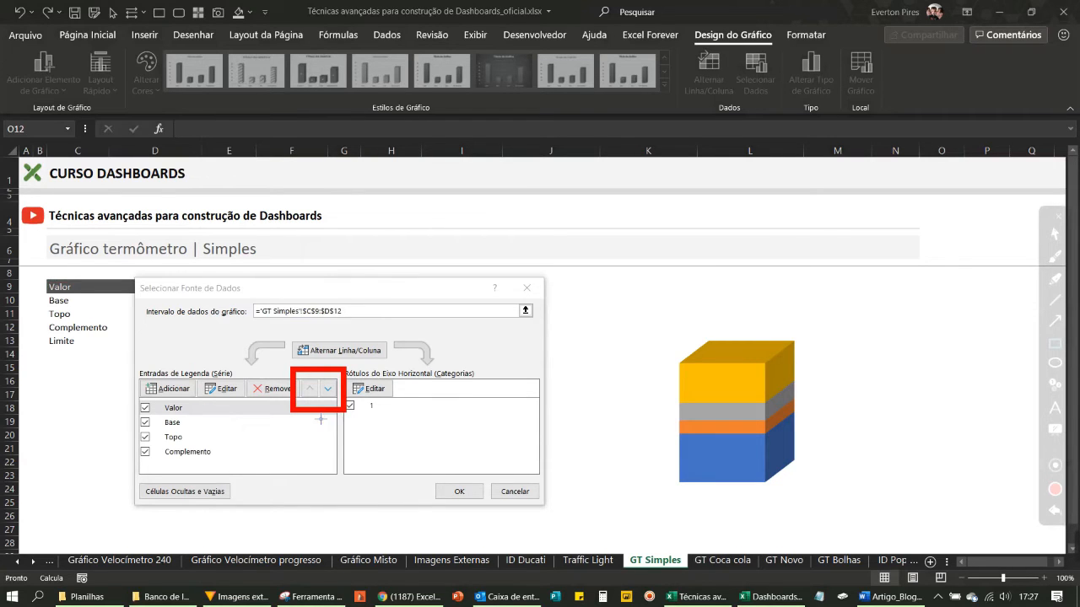
pyautogui.press('F5')
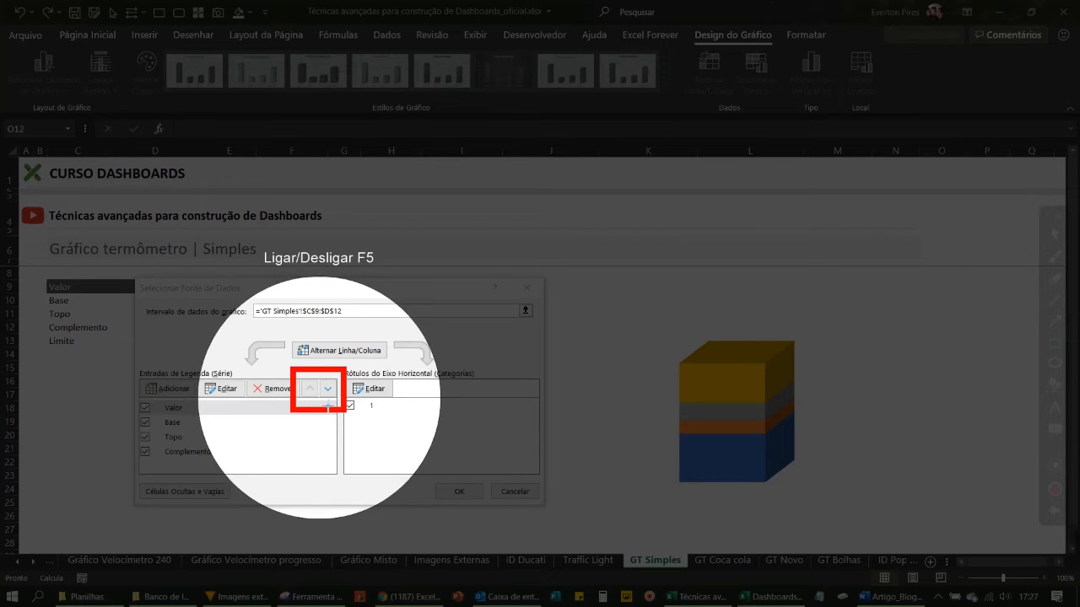
pyautogui.press('F5')
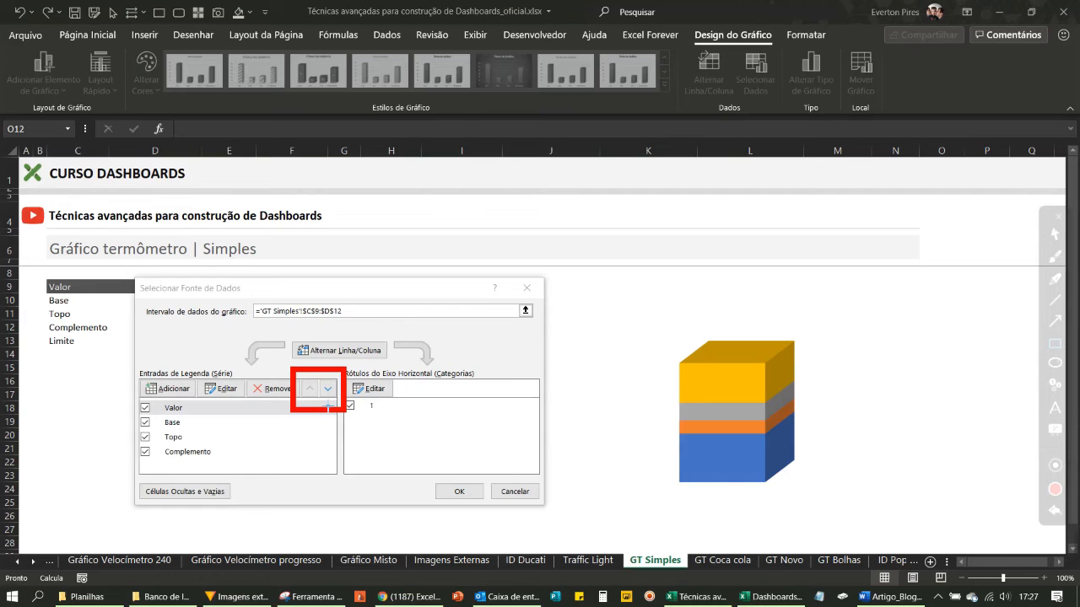
pyautogui.press('Escape')
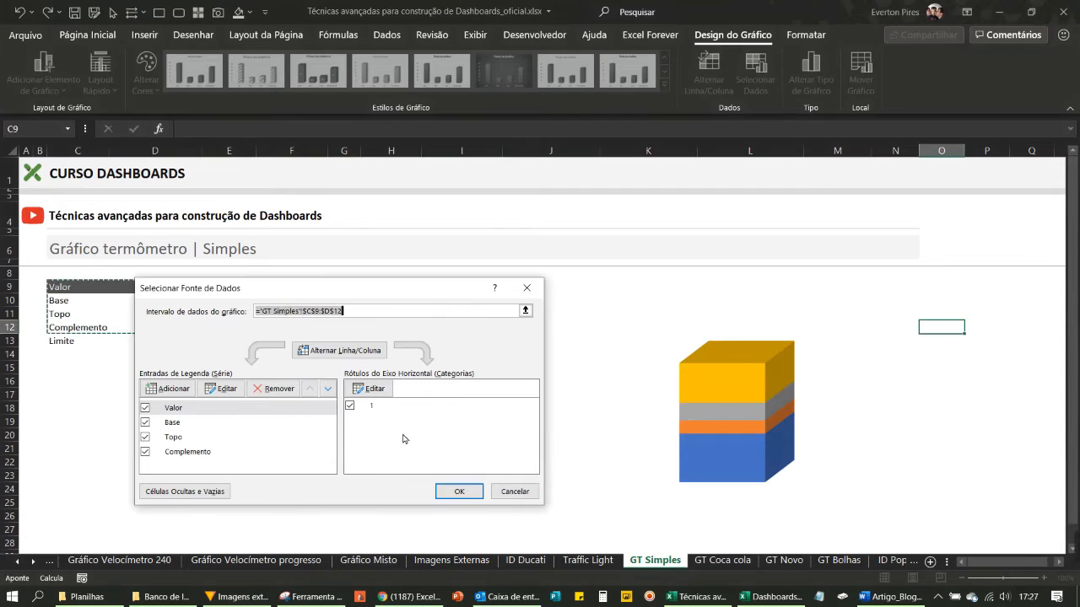
# Reorder the chart series to Topo, Valor, Complemento, Base and apply the new data source order
pyautogui.click(182, 423)
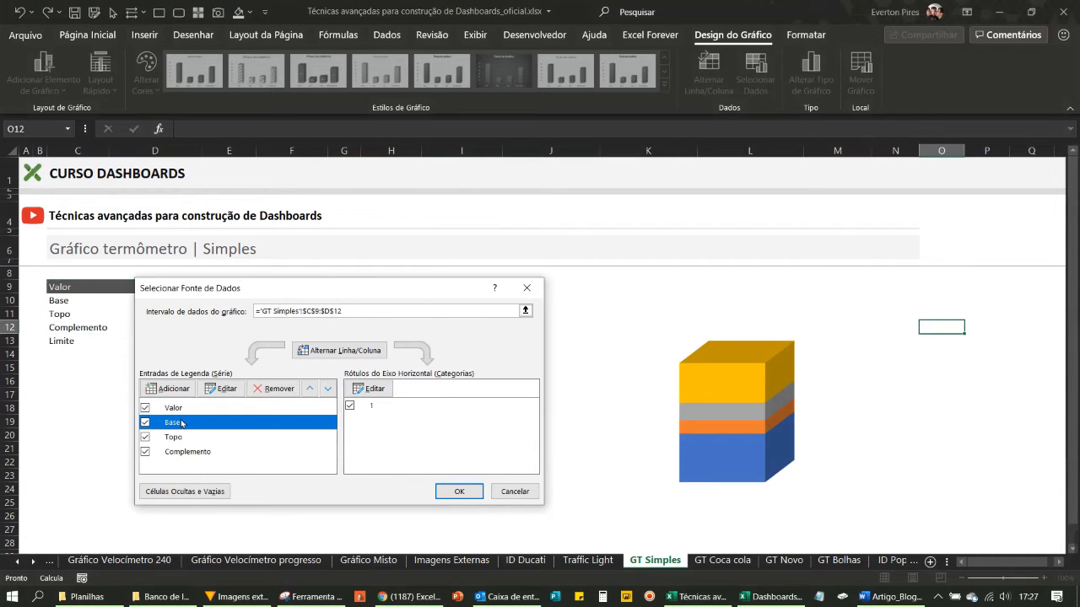
pyautogui.click(328, 388)
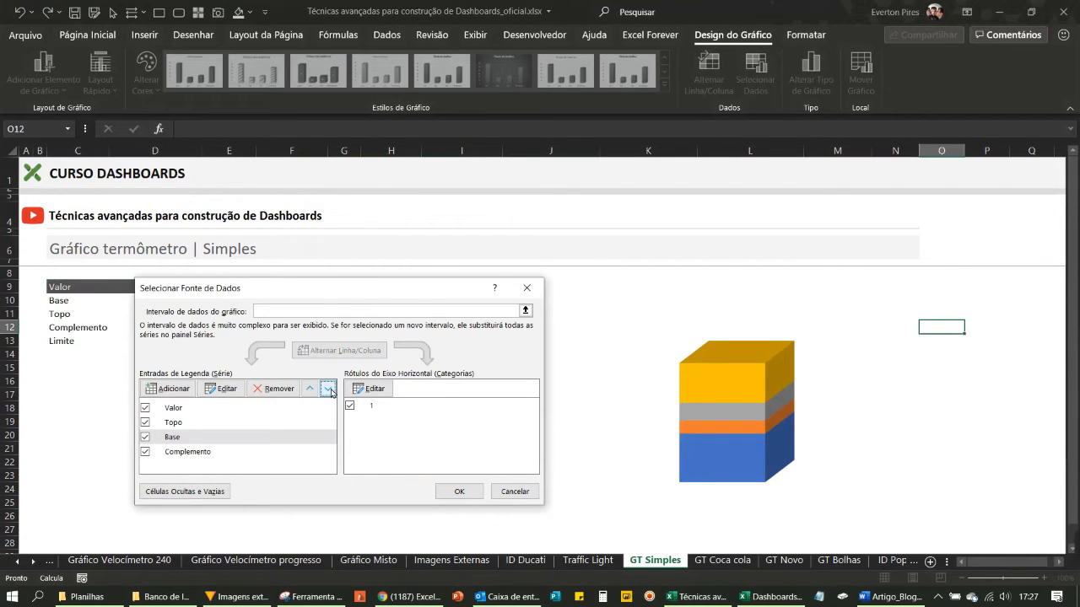
pyautogui.click(327, 388)
pyautogui.click(175, 425)
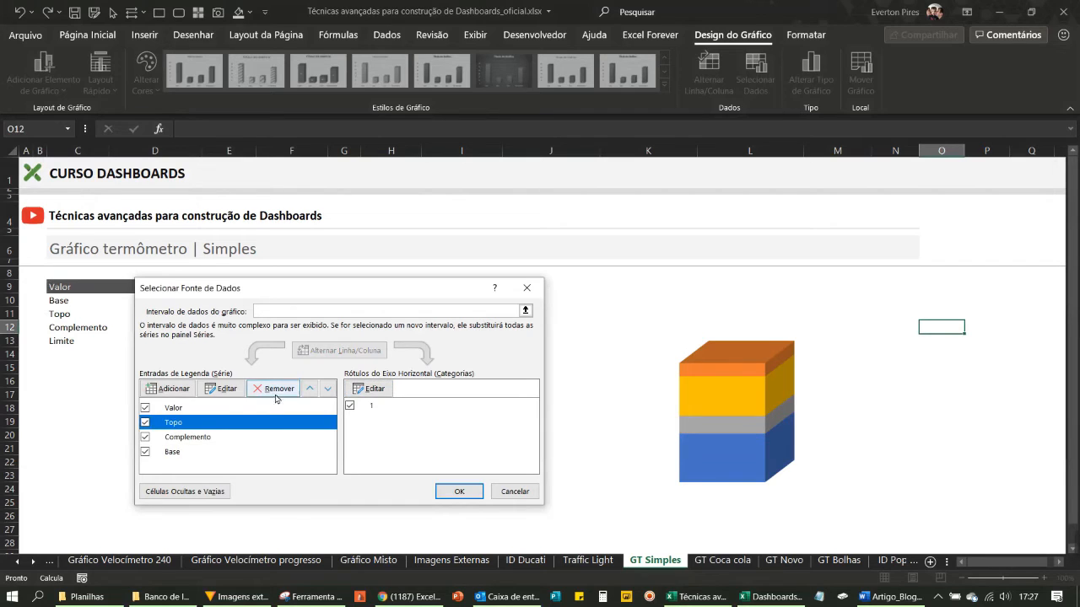
pyautogui.click(310, 388)
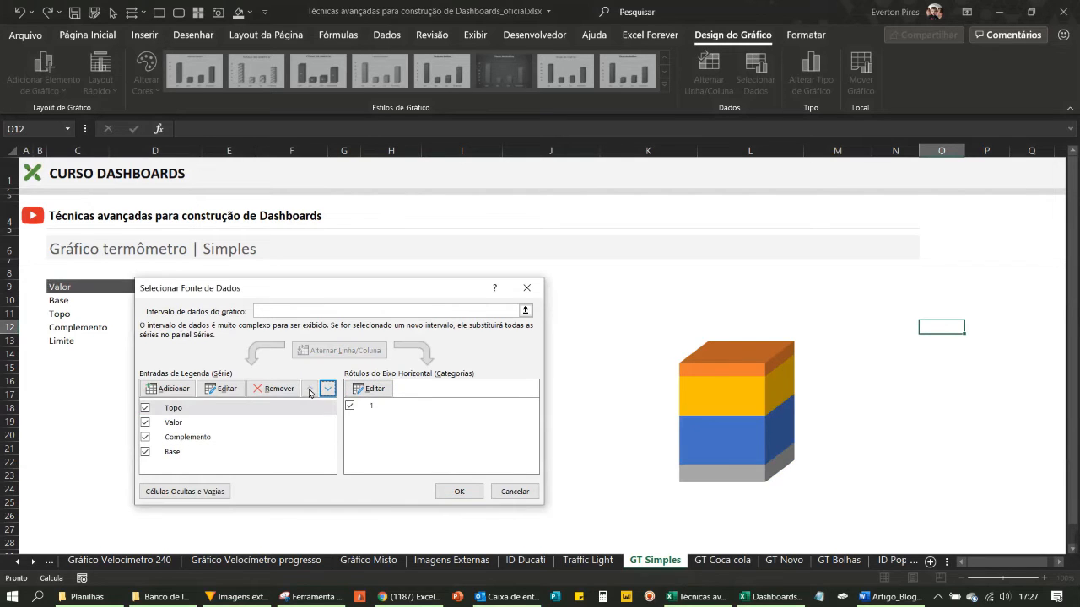
pyautogui.click(459, 491)
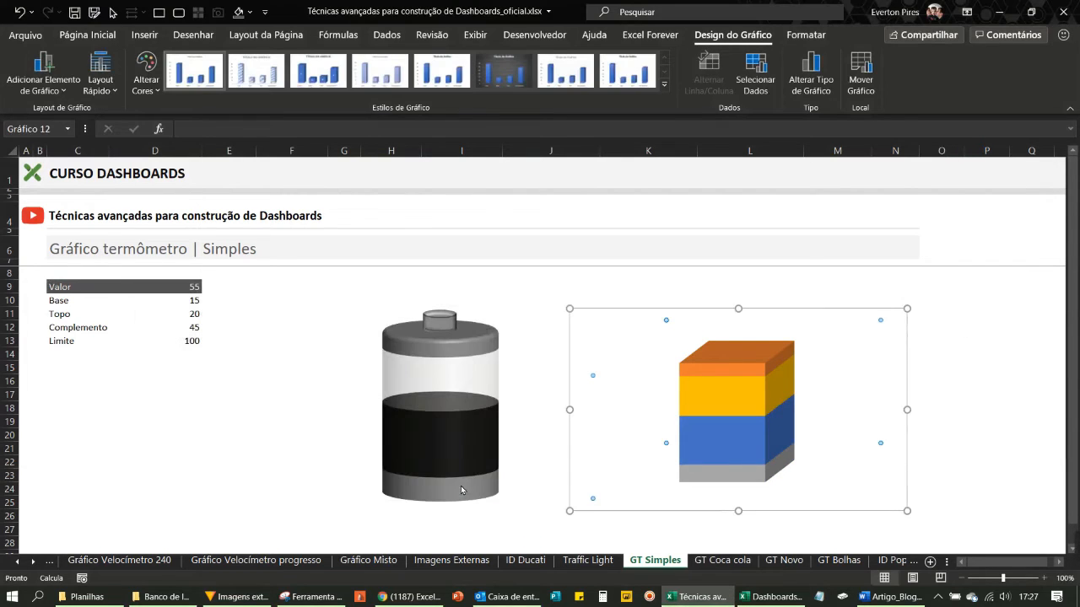
pyautogui.click(966, 416)
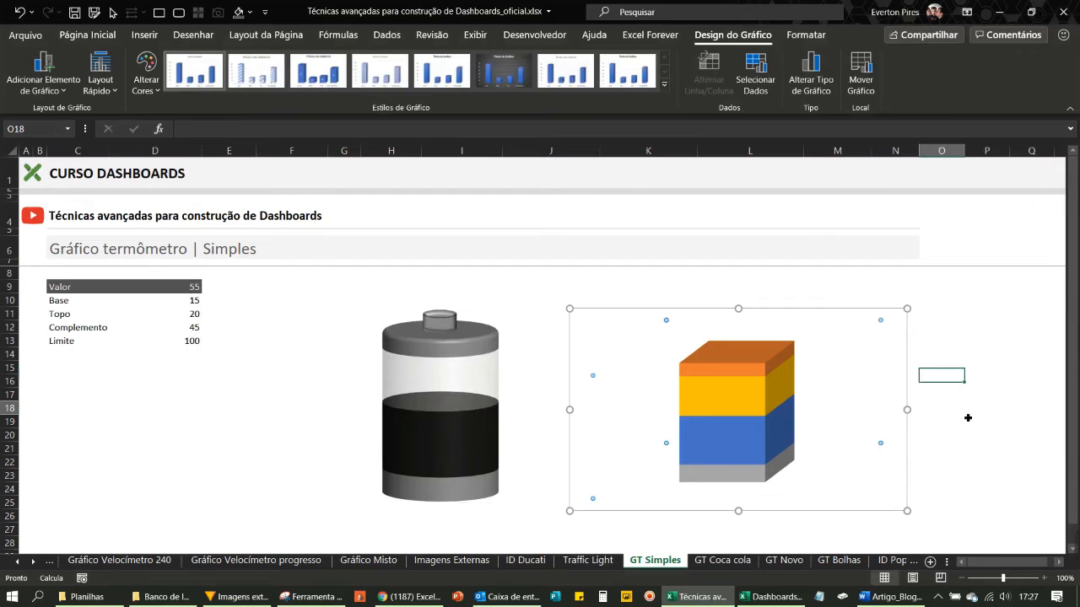
# Set the column shape to Cilindro in the series options, starting from the blue Valor series
pyautogui.rightClick(724, 432)
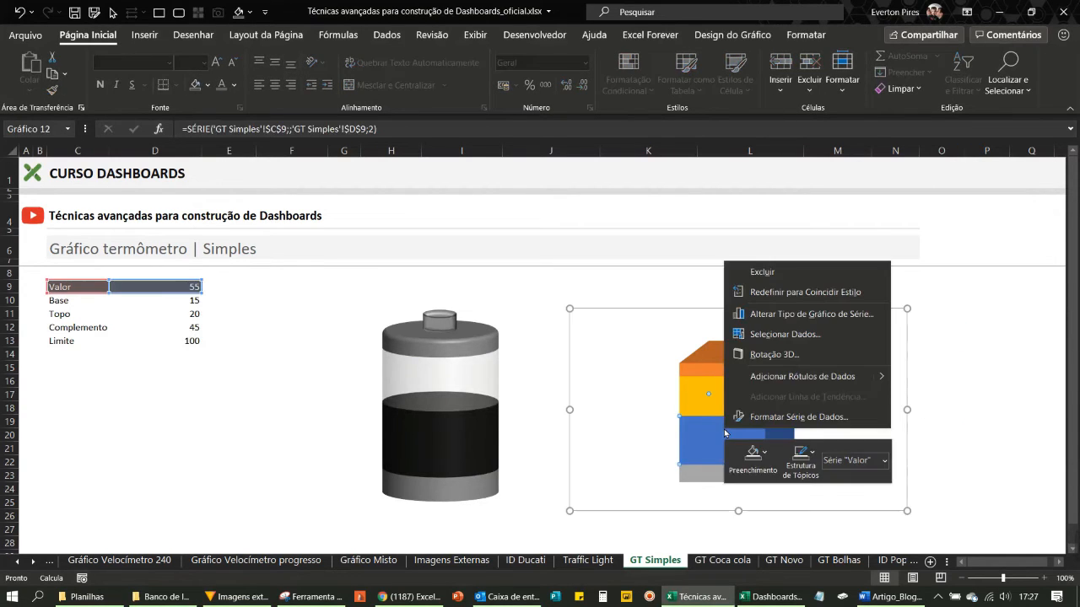
pyautogui.click(772, 417)
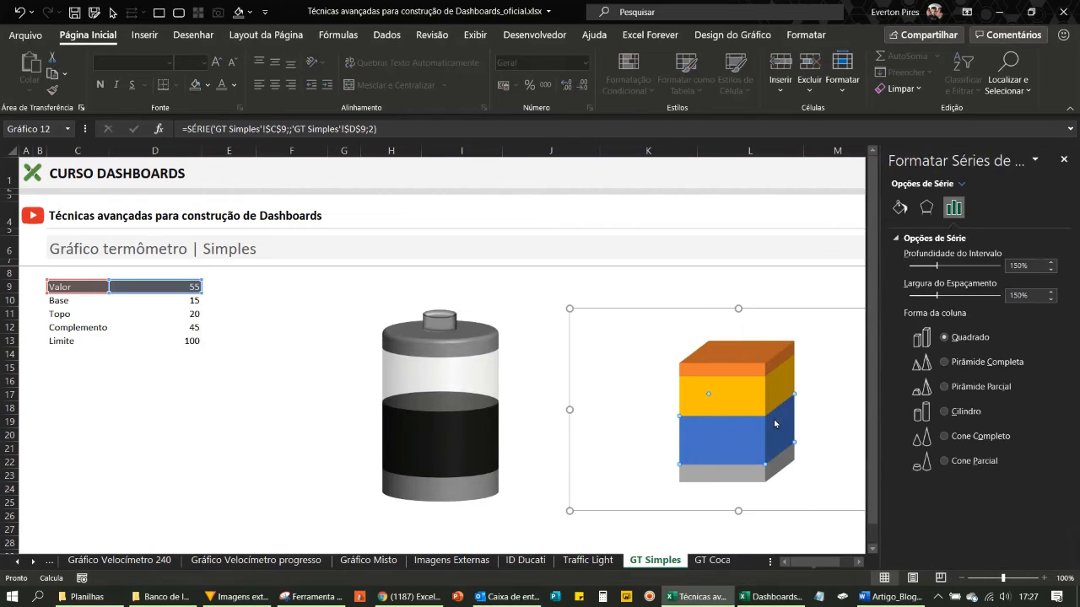
pyautogui.click(945, 413)
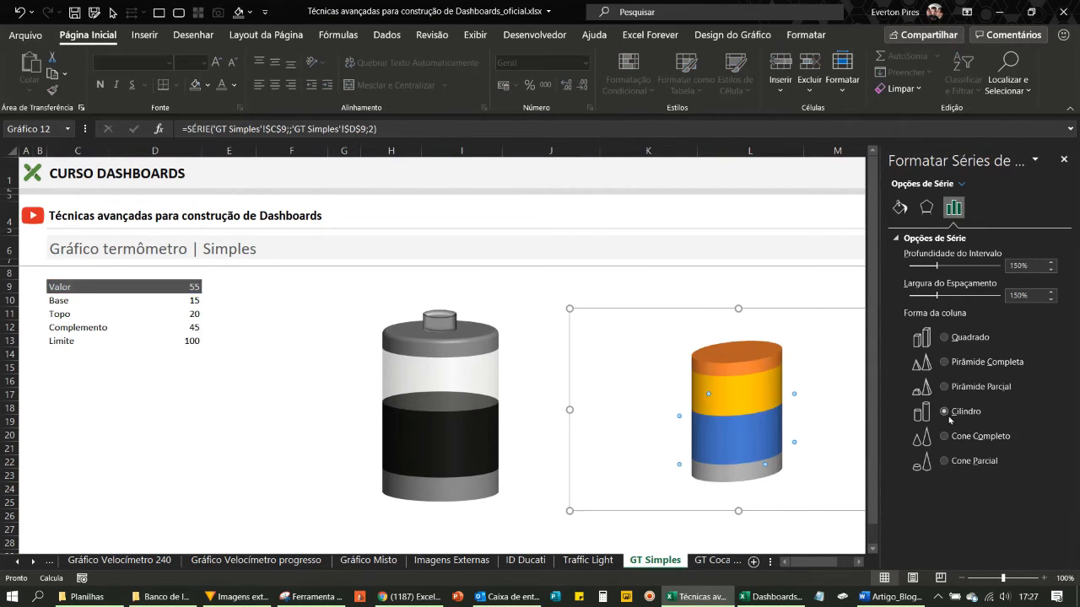
# Spotlight the Cilindro column shape option briefly, clear the spotlight, and close the series formatting pane
pyautogui.press('F5')
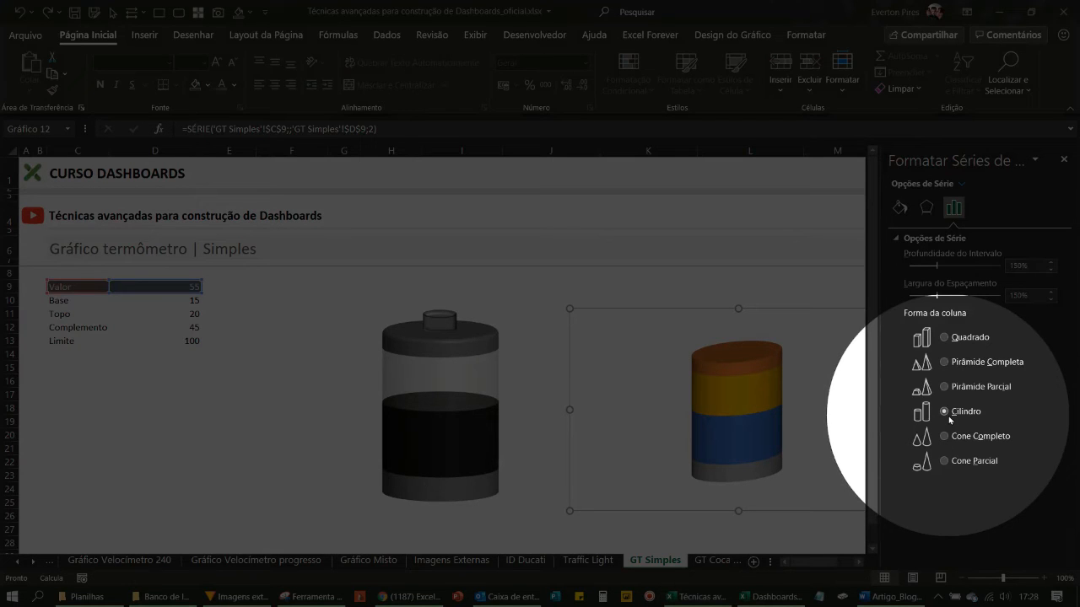
pyautogui.press('F5')
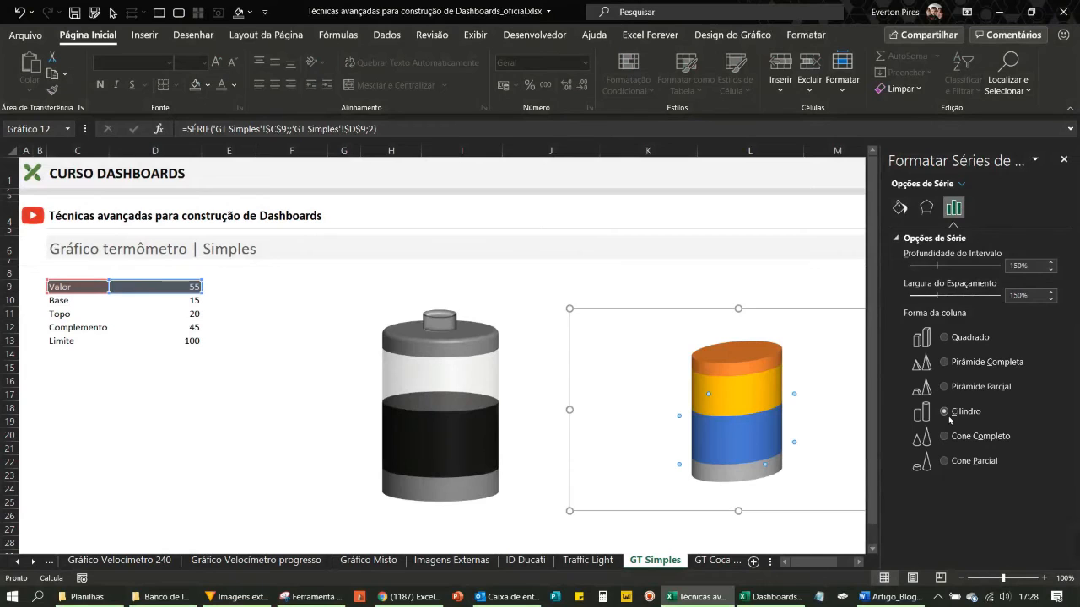
pyautogui.click(1063, 160)
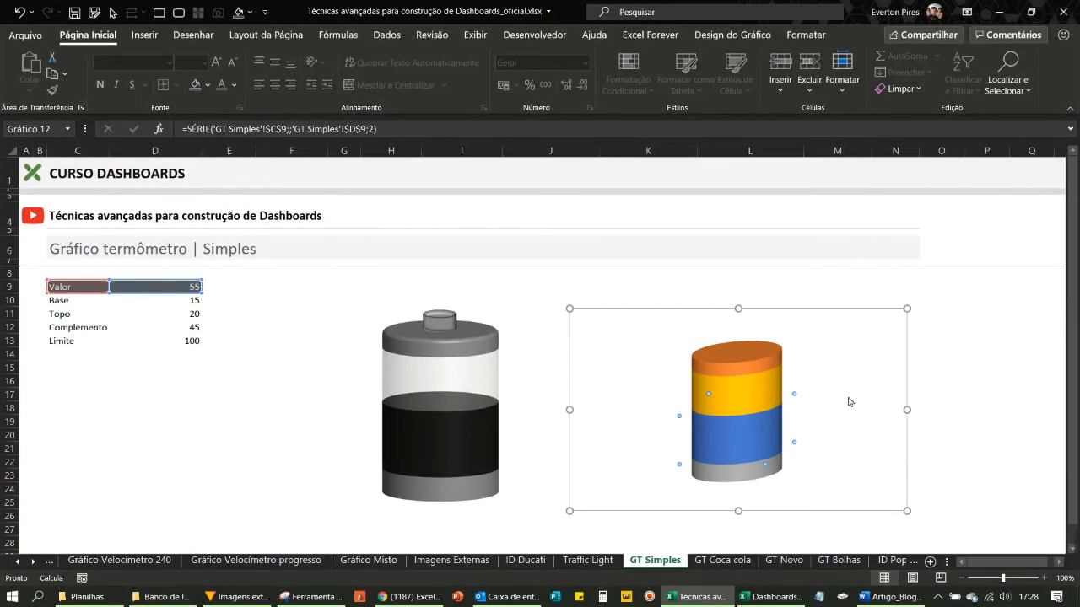
pyautogui.click(982, 357)
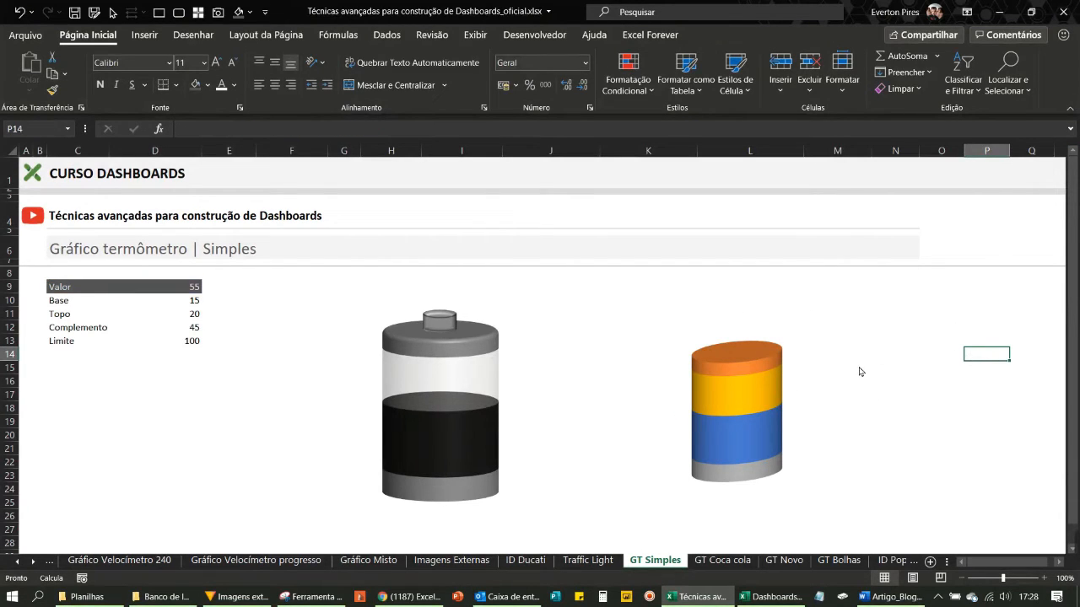
pyautogui.rightClick(737, 433)
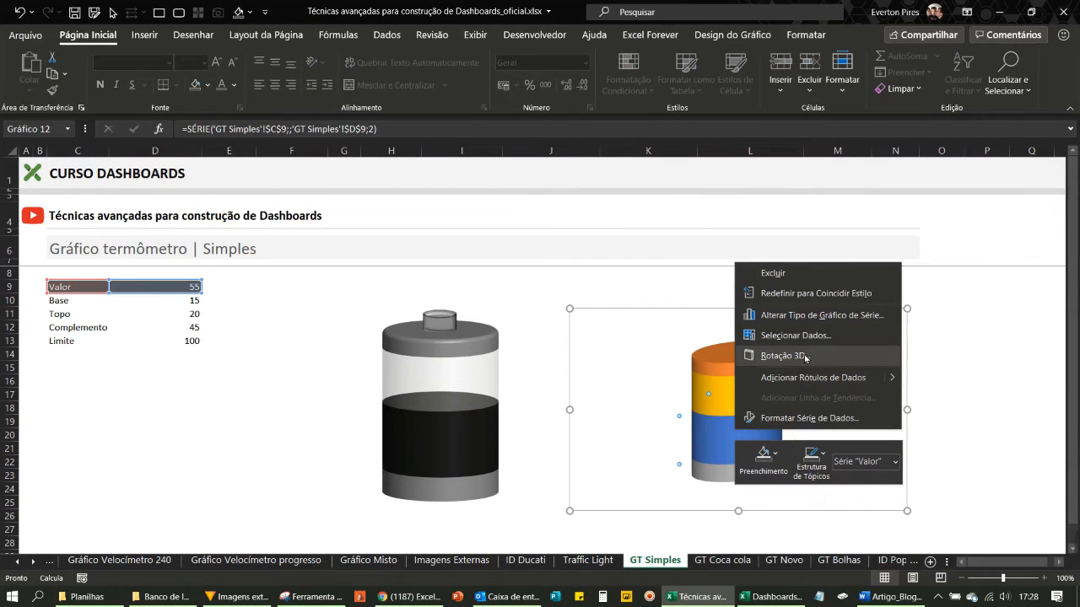
pyautogui.press('F5')
pyautogui.press('F5')
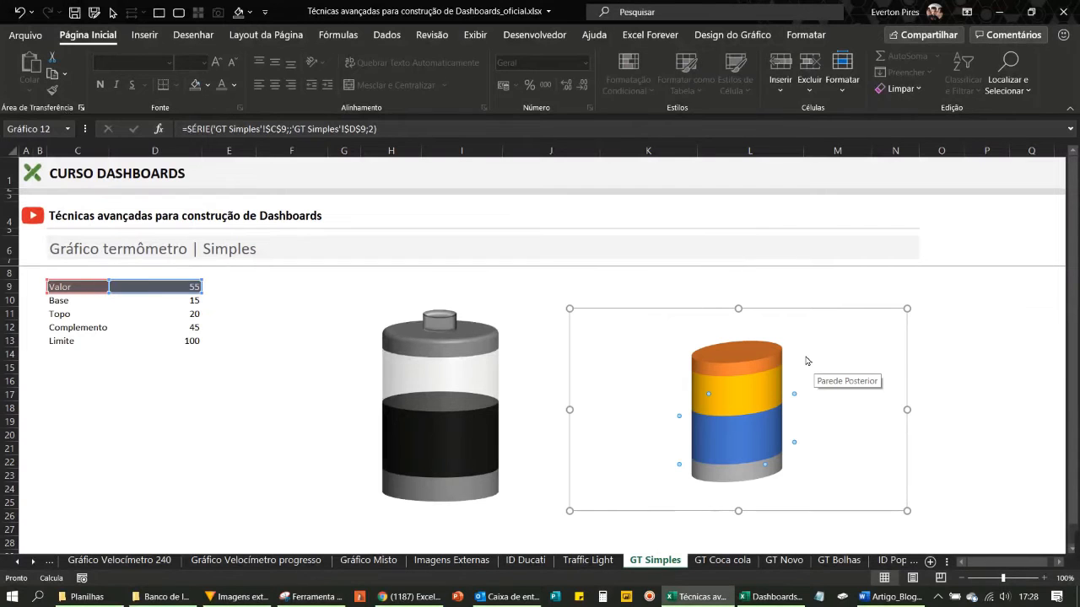
pyautogui.rightClick(742, 435)
pyautogui.press('Escape')
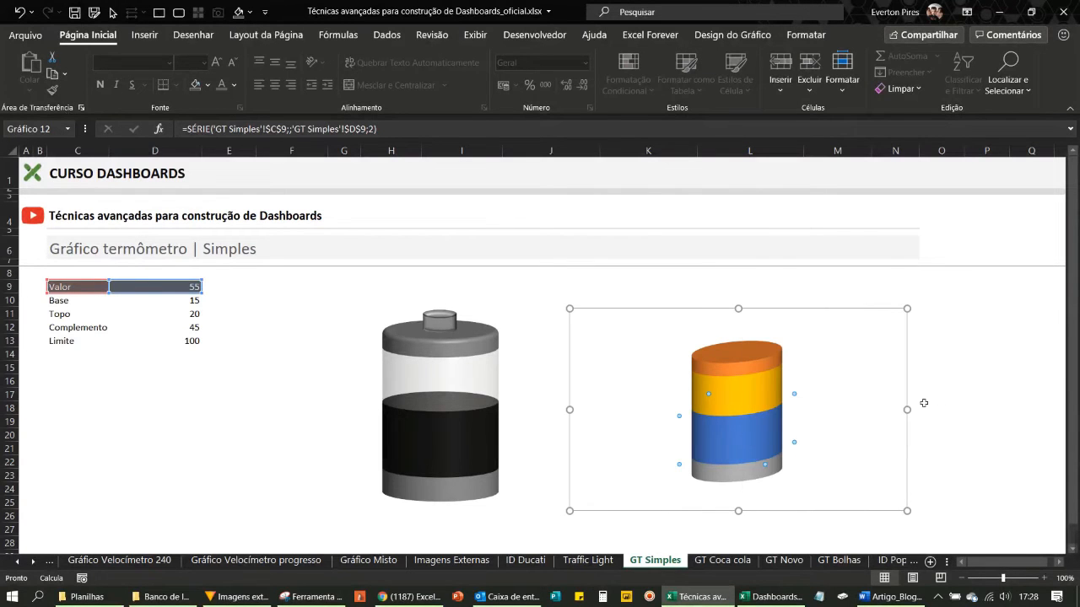
# Set the chart's 3D rotation to 0° for X and 10° for Y, and close the formatting pane
pyautogui.rightClick(737, 440)
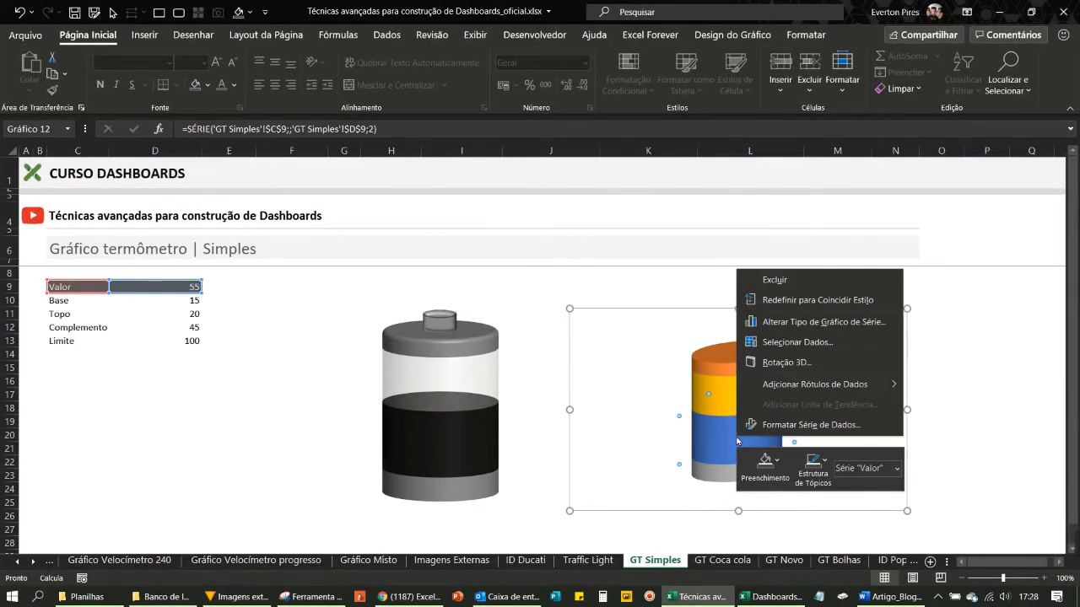
pyautogui.click(790, 365)
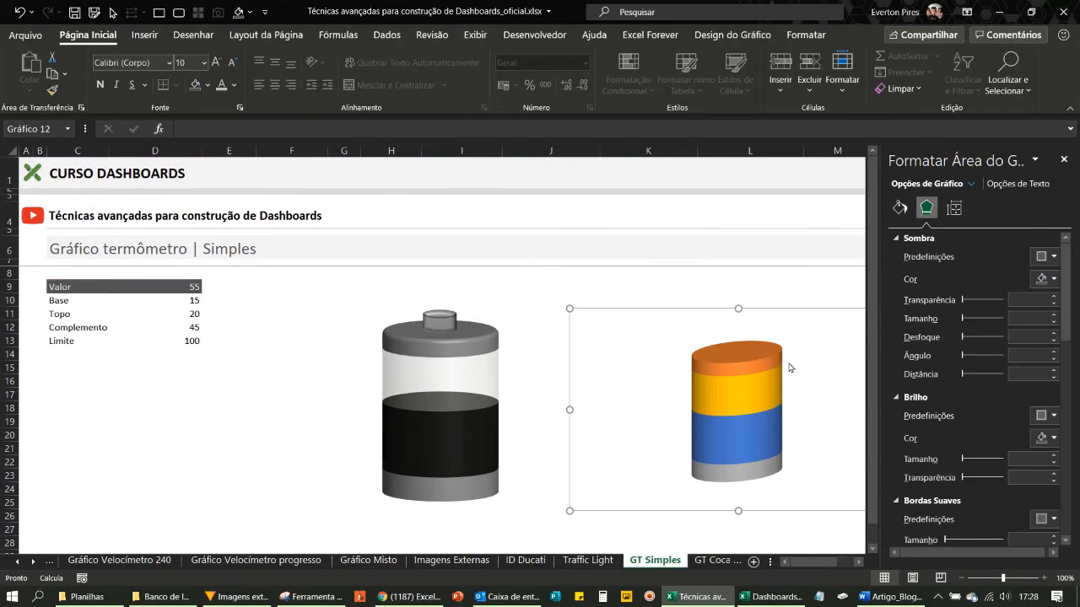
pyautogui.scroll(-6, 909, 377)
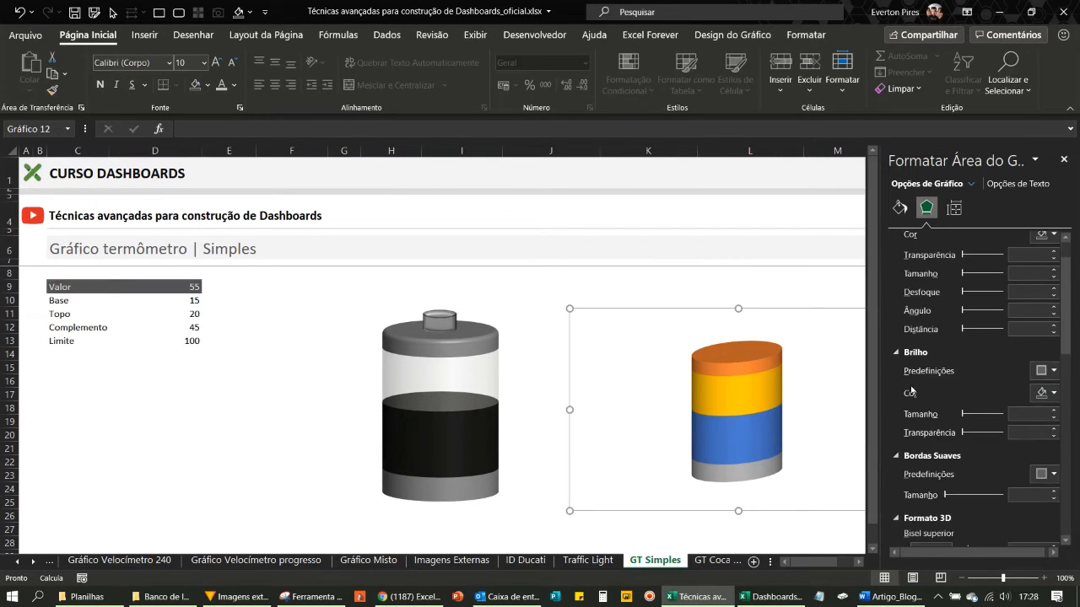
pyautogui.scroll(-2, 950, 407)
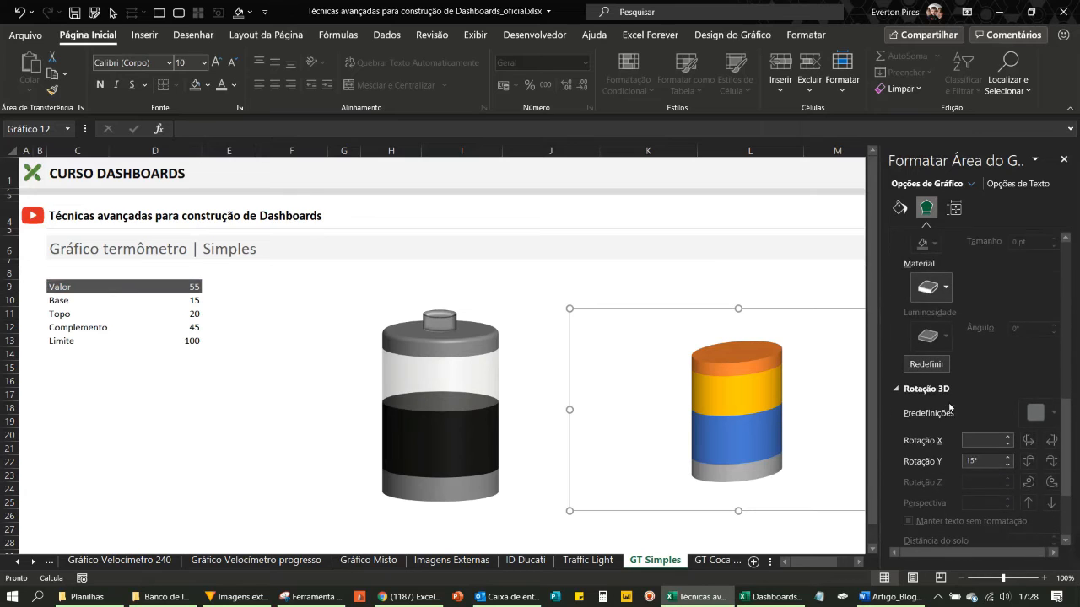
pyautogui.click(985, 443)
pyautogui.click(1007, 445)
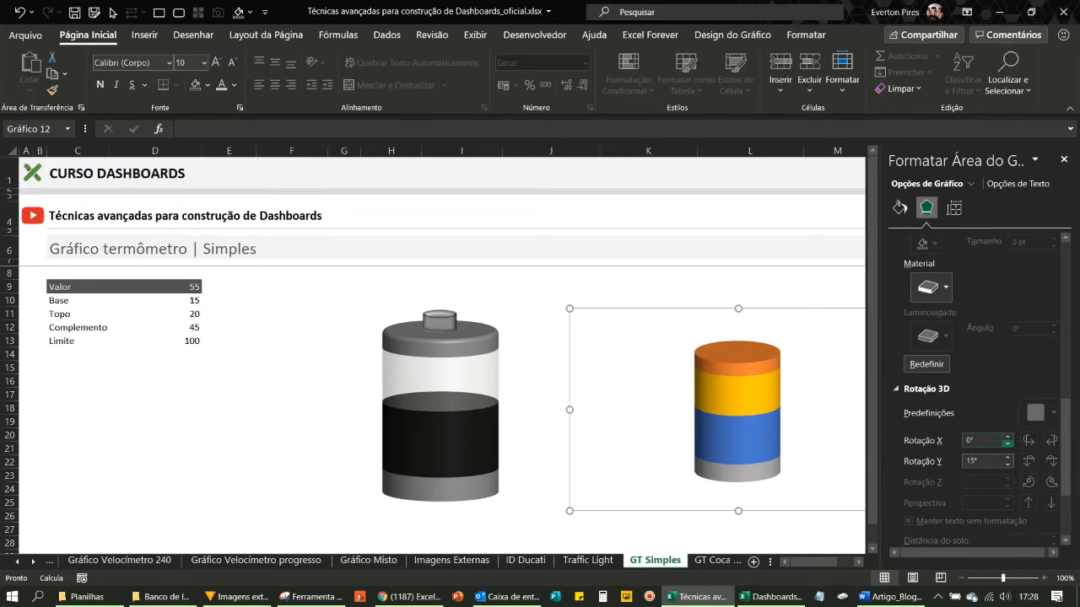
pyautogui.click(1009, 464)
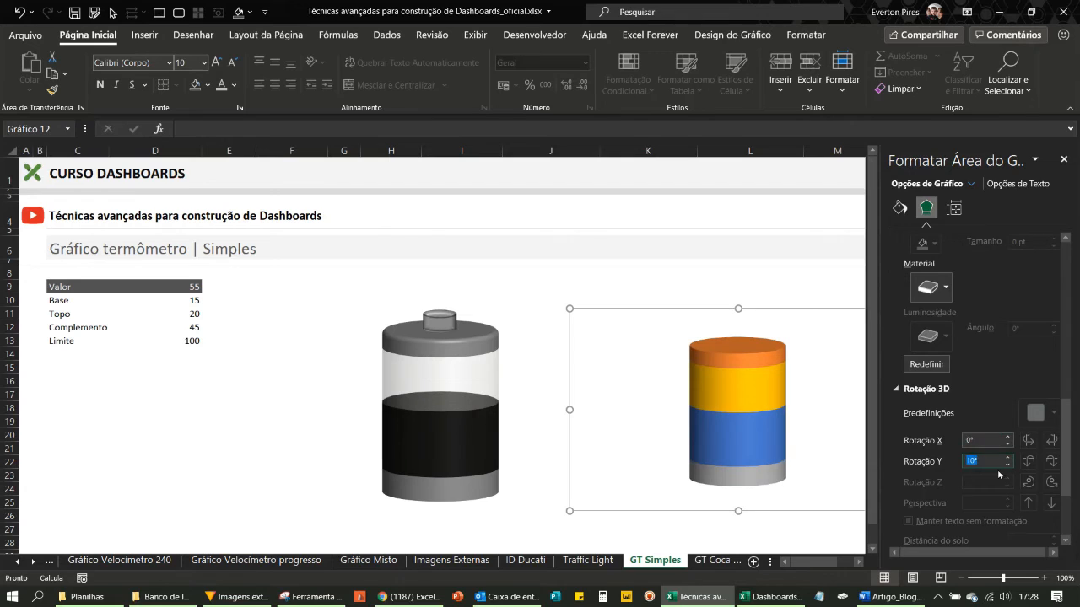
pyautogui.click(1064, 160)
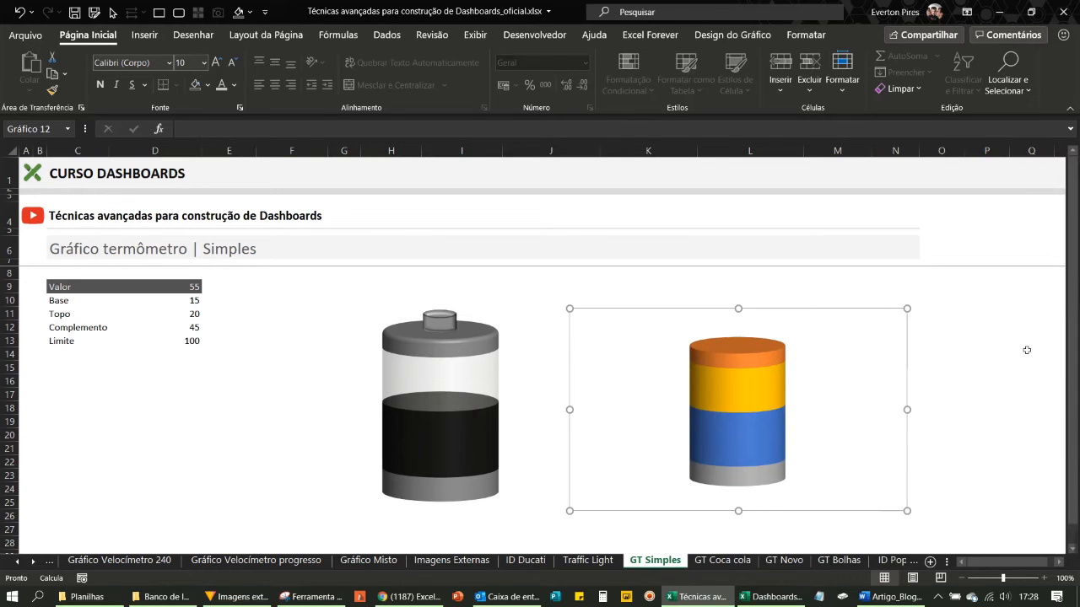
# Move the new cylinder chart up and enlarge it until its column roughly matches the size of the grey reference battery
pyautogui.click(1031, 367)
pyautogui.click(785, 315)
pyautogui.moveTo(785, 316); pyautogui.dragTo(740, 296)
pyautogui.moveTo(856, 498); pyautogui.dragTo(899, 534)
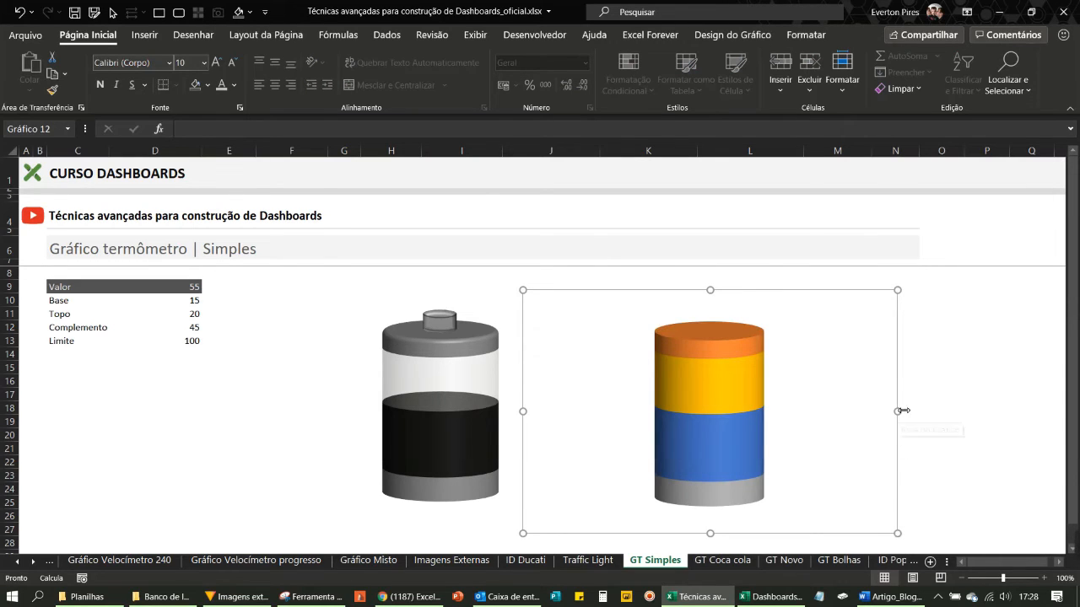
pyautogui.moveTo(899, 413); pyautogui.dragTo(923, 422)
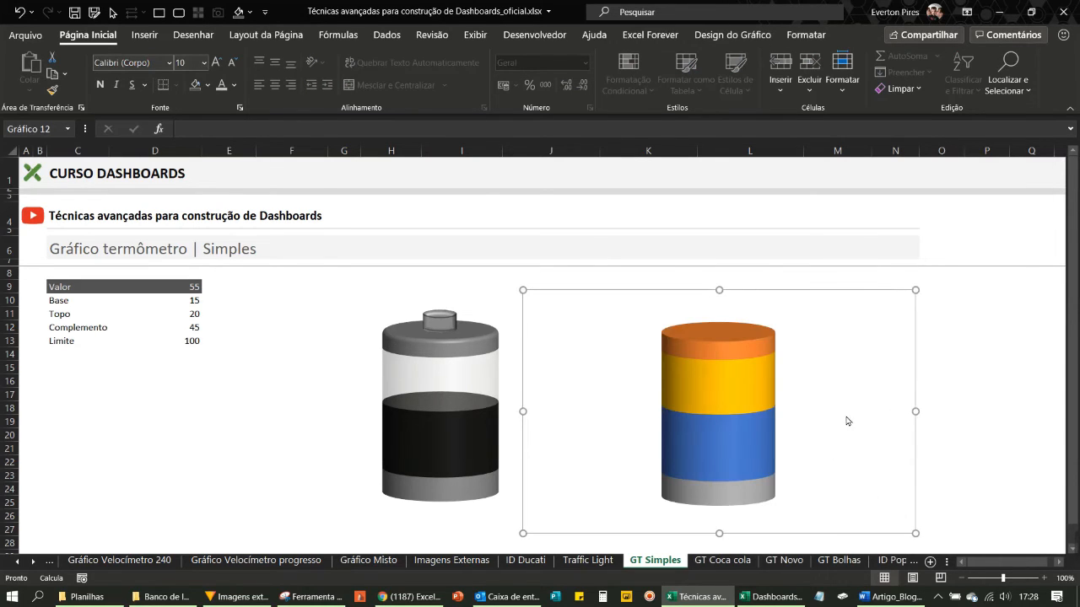
pyautogui.click(965, 375)
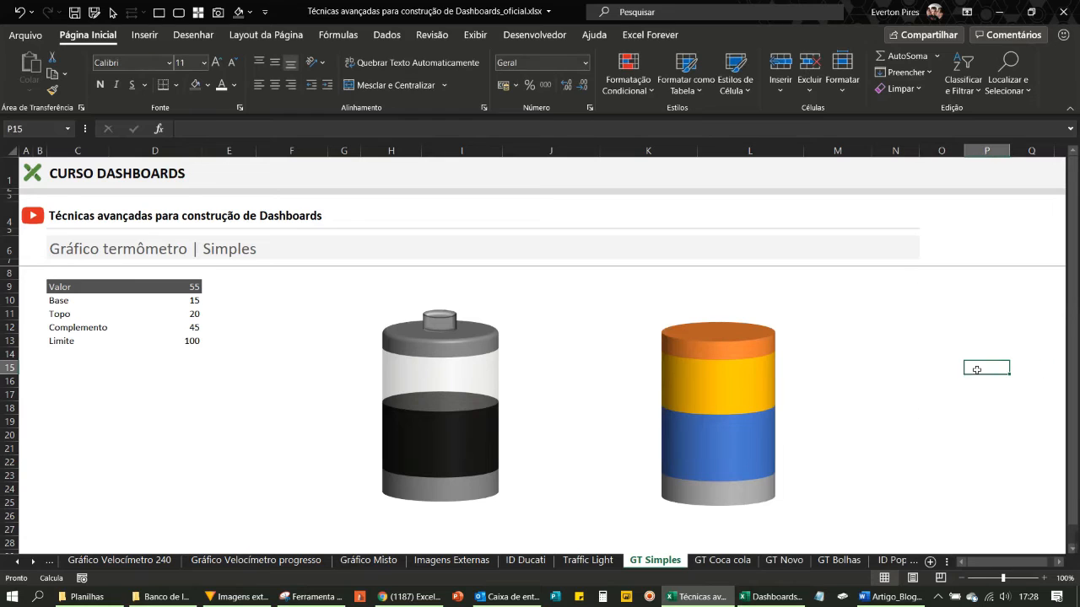
# Fill the orange top segment of the cylinder, the Base series, with the darkest shade of the light blue theme color
pyautogui.click(719, 353)
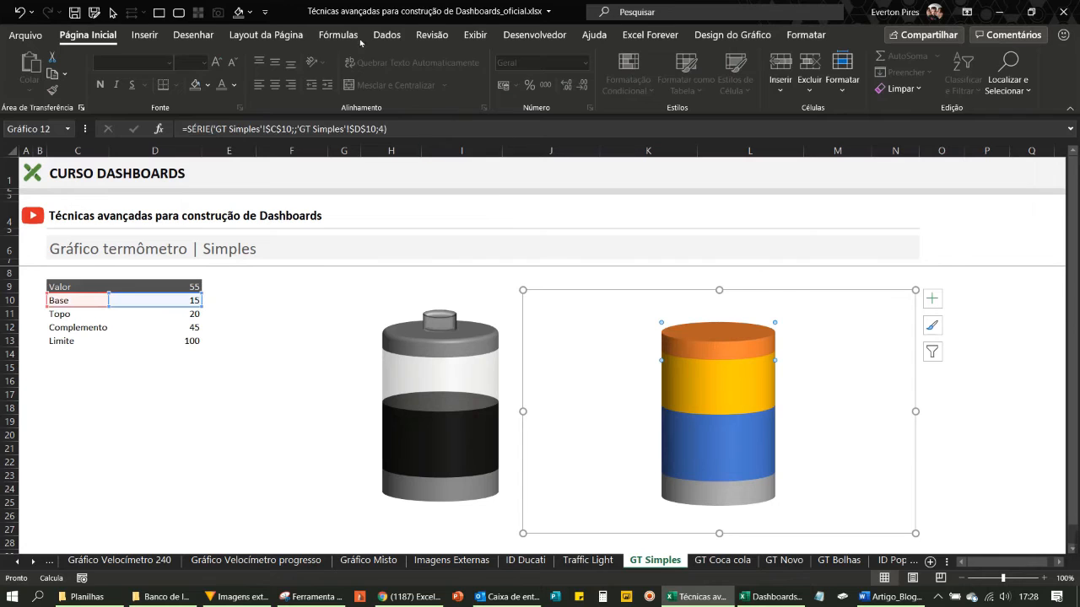
pyautogui.click(805, 34)
pyautogui.click(421, 57)
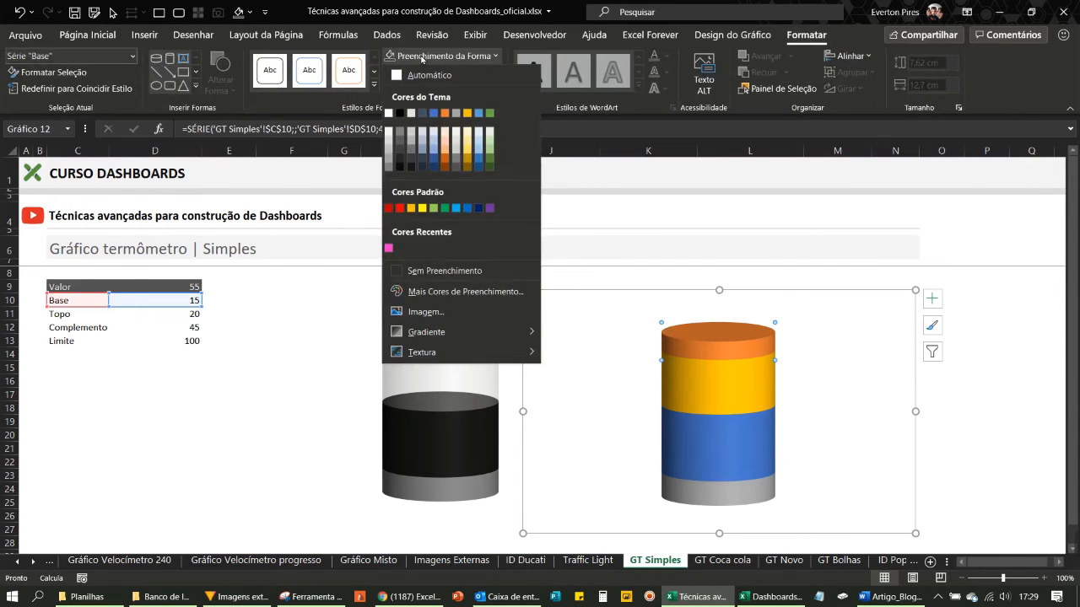
pyautogui.click(478, 168)
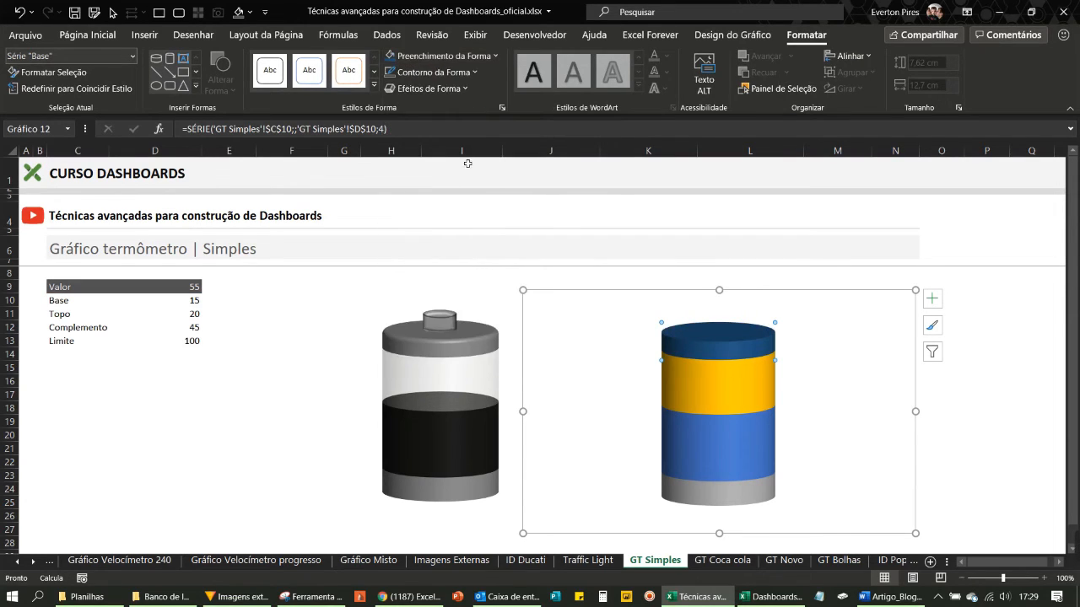
# Fill the grey bottom segment of the cylinder, the Topo series, with the darkest shade of the blue theme color
pyautogui.click(727, 498)
pyautogui.click(438, 56)
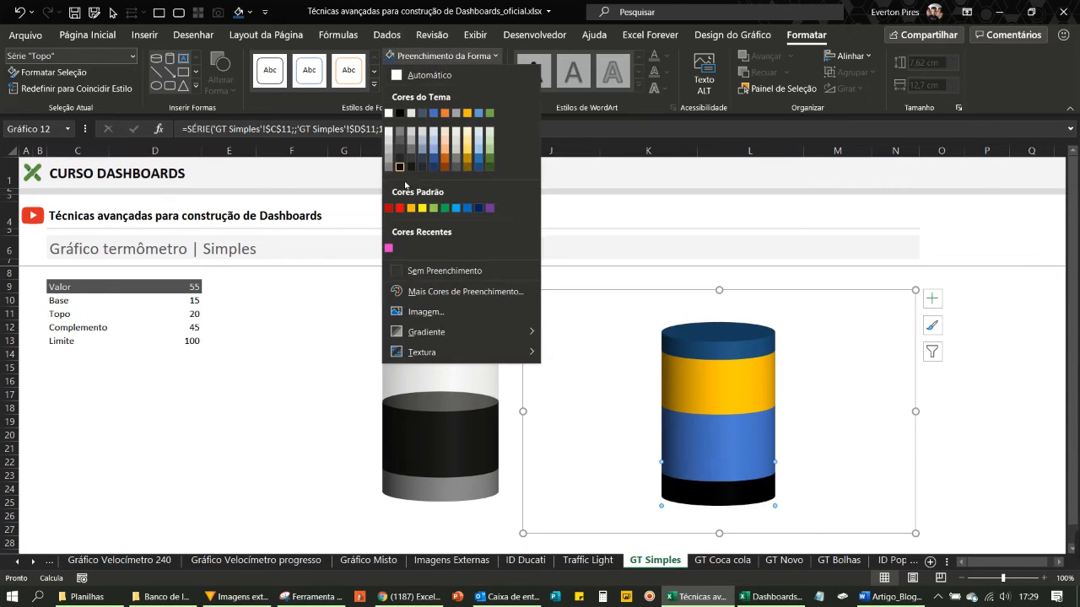
pyautogui.click(434, 168)
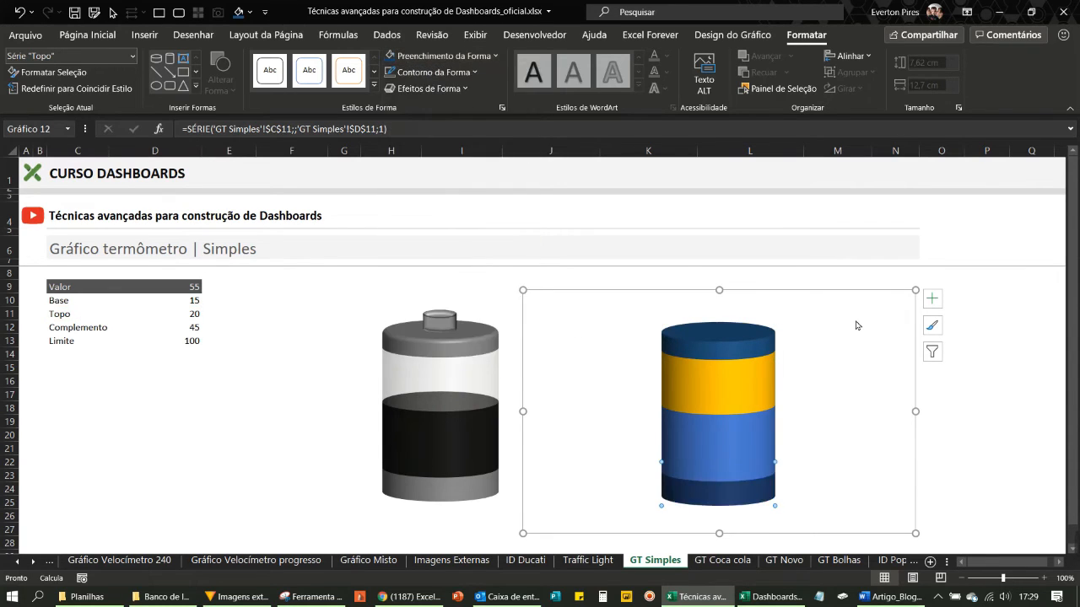
pyautogui.click(1008, 351)
# Apply the Redonda bevel effect to the dark blue top segment of the cylinder and deselect the chart
pyautogui.click(718, 342)
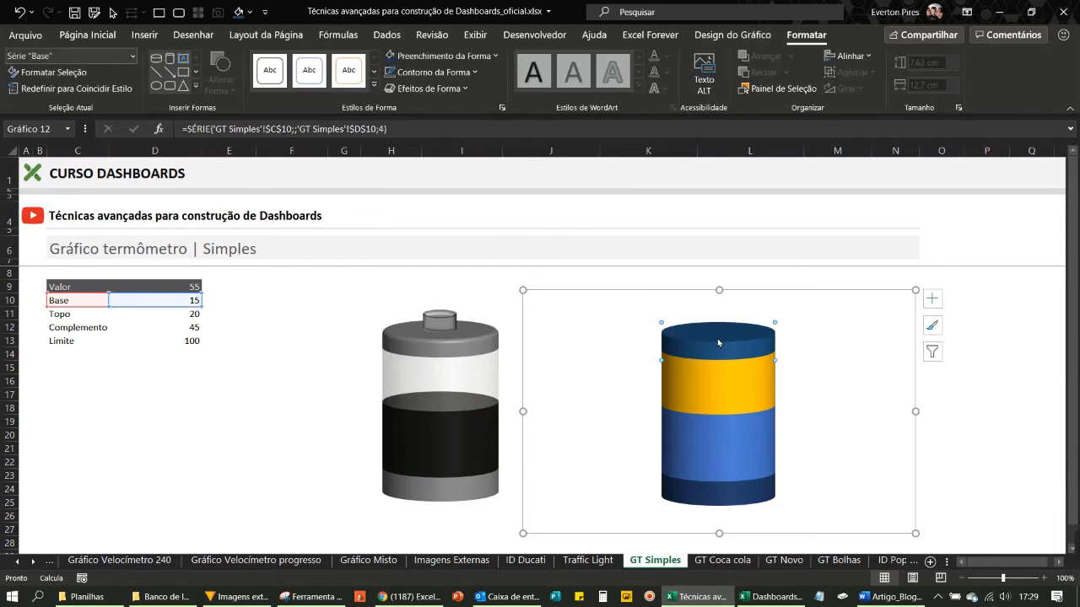
pyautogui.click(417, 88)
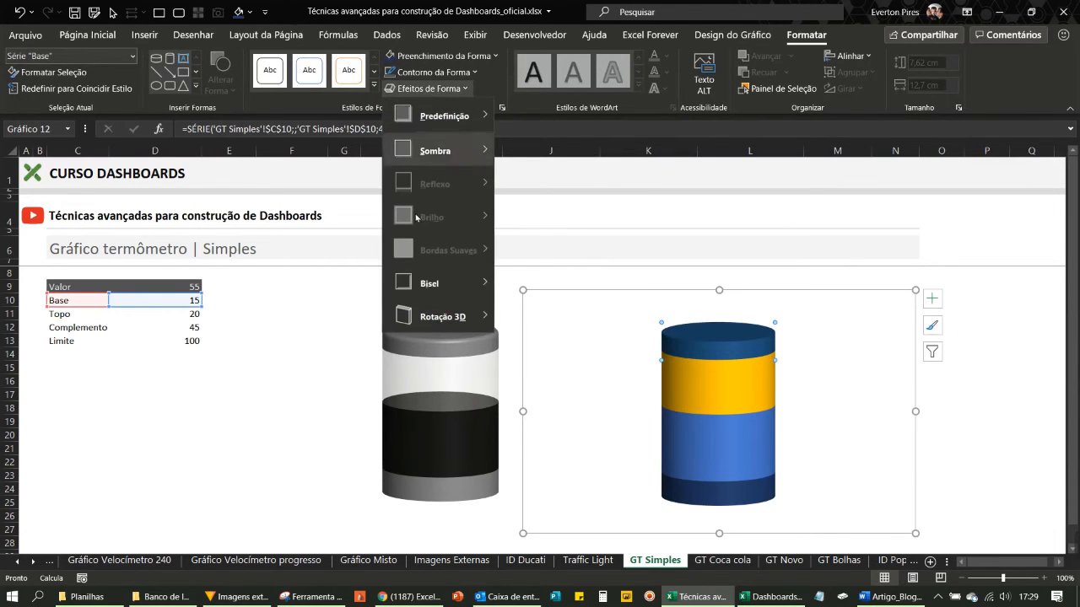
pyautogui.moveTo(432, 287)
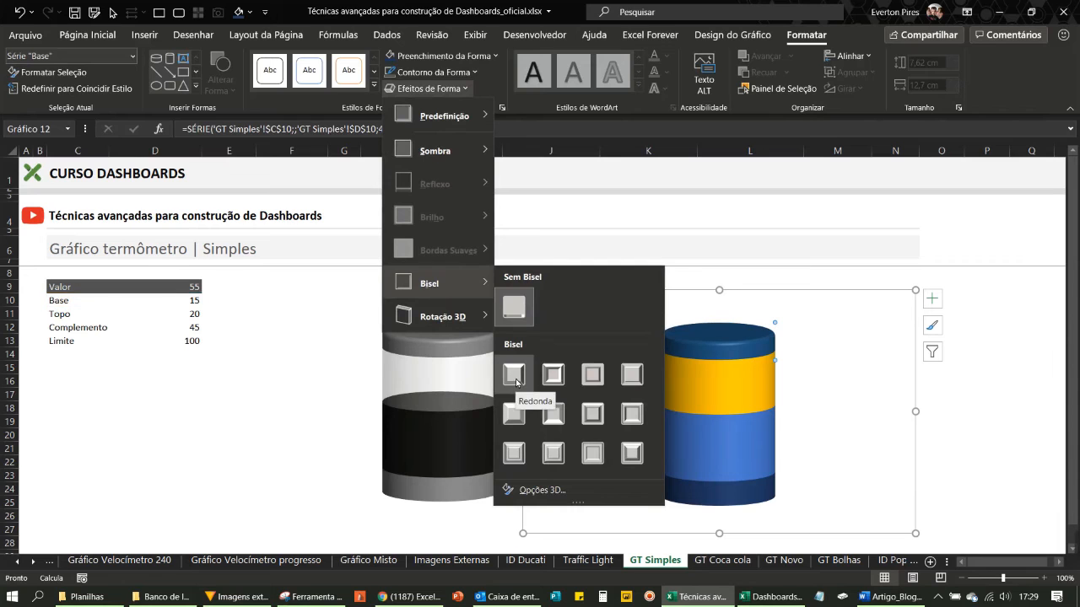
pyautogui.click(515, 382)
pyautogui.click(1001, 381)
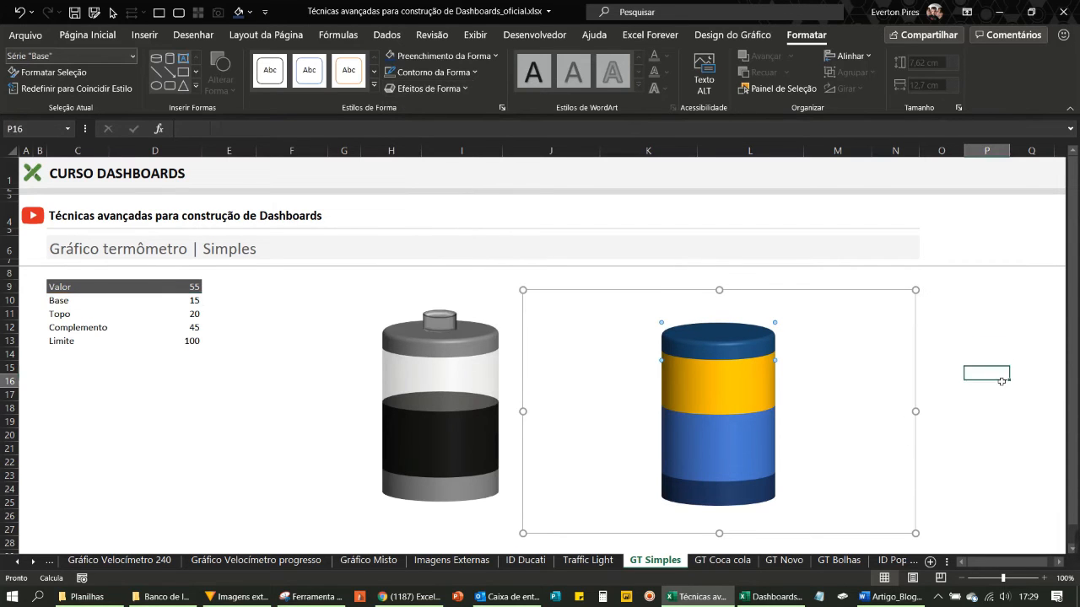
pyautogui.click(741, 445)
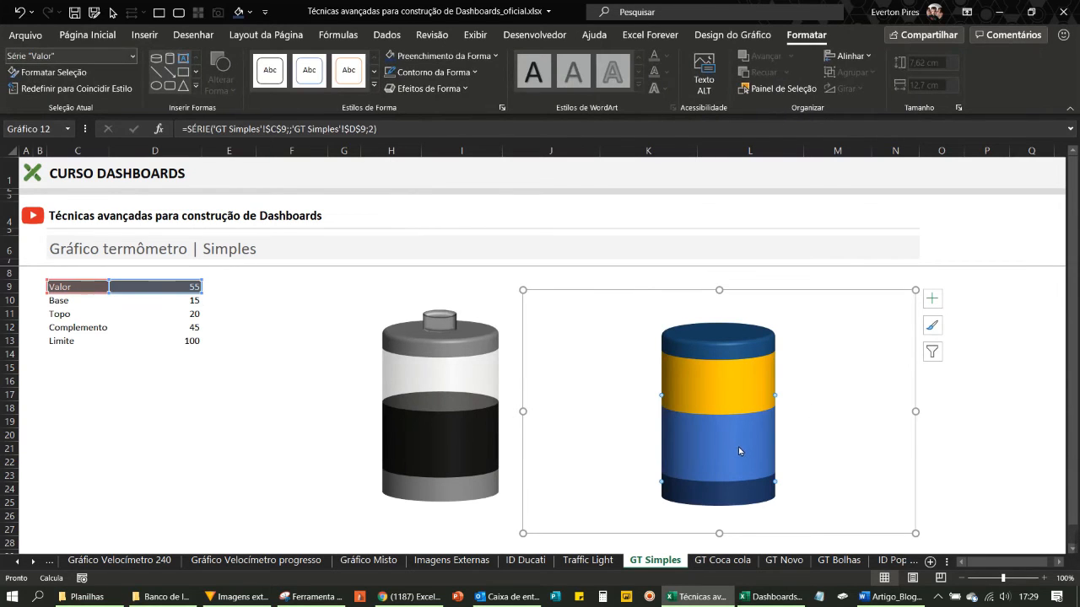
pyautogui.moveTo(724, 423)
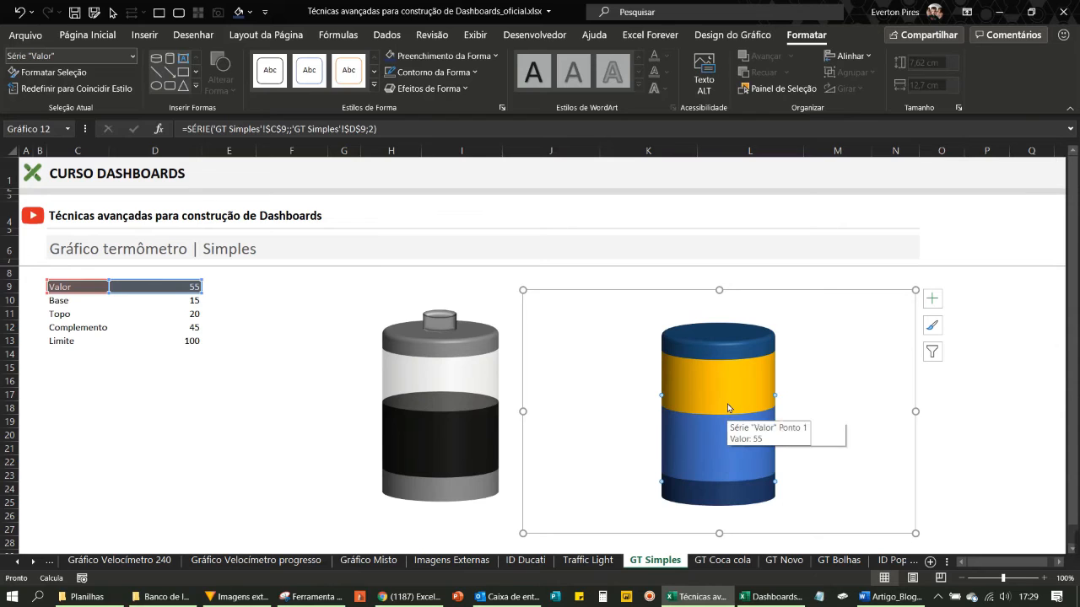
pyautogui.moveTo(715, 449)
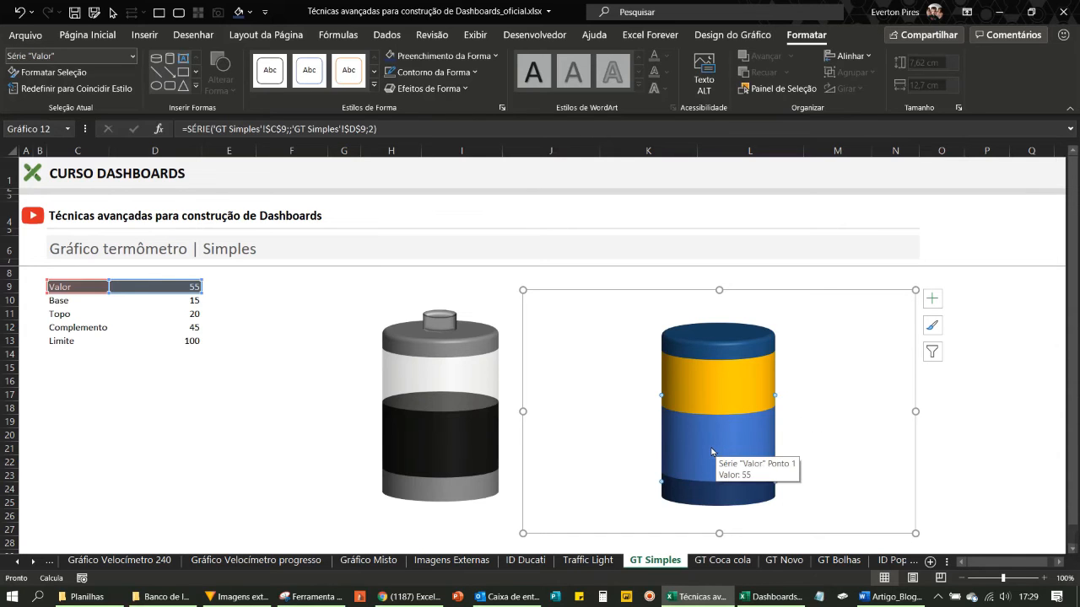
pyautogui.click(986, 380)
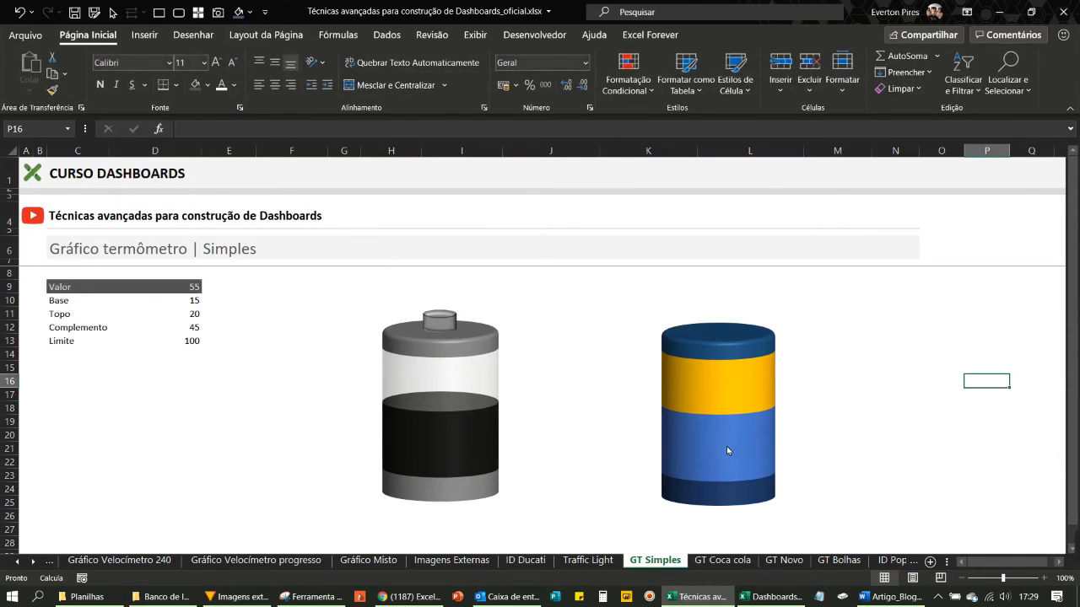
# Test the chart's fill level by setting the Valor amount in cell D9 to 50 and replacing it with 80
pyautogui.click(194, 291)
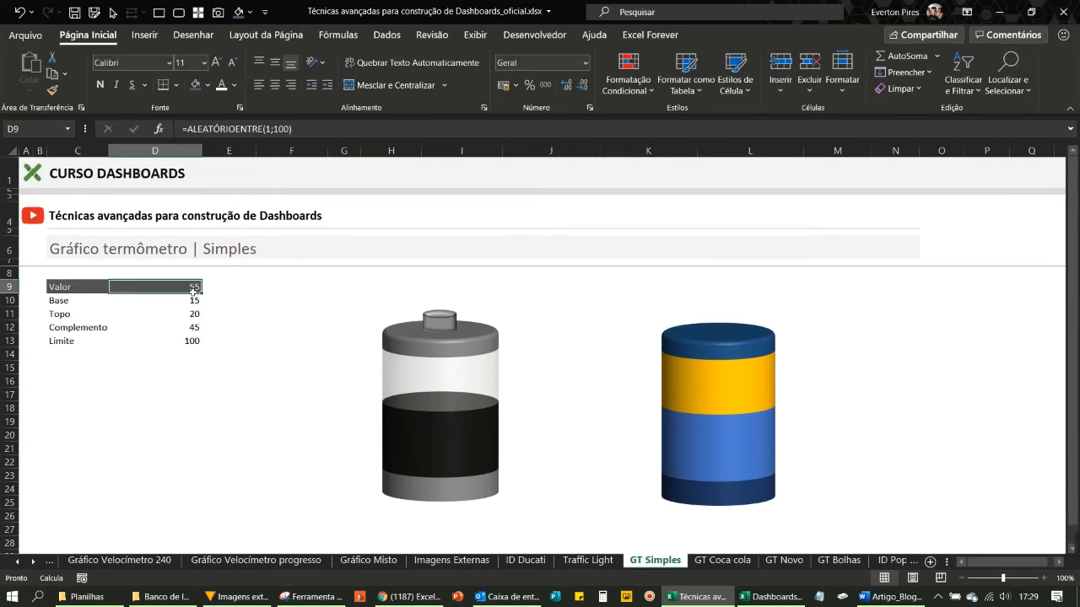
pyautogui.doubleClick(193, 289)
pyautogui.press('Return')
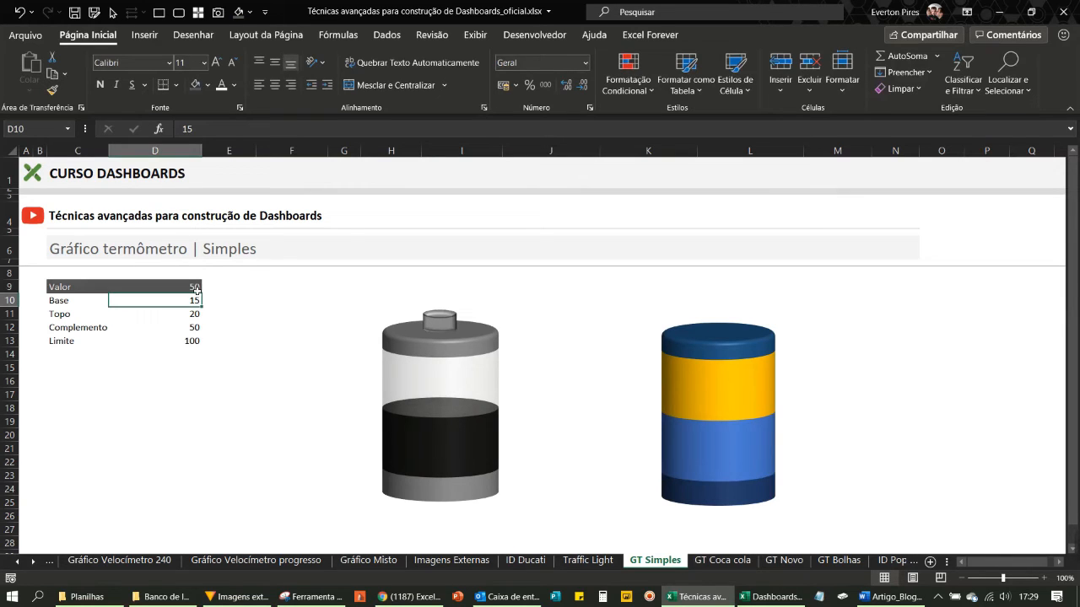
pyautogui.click(193, 288)
pyautogui.write('80')
pyautogui.press('Return')
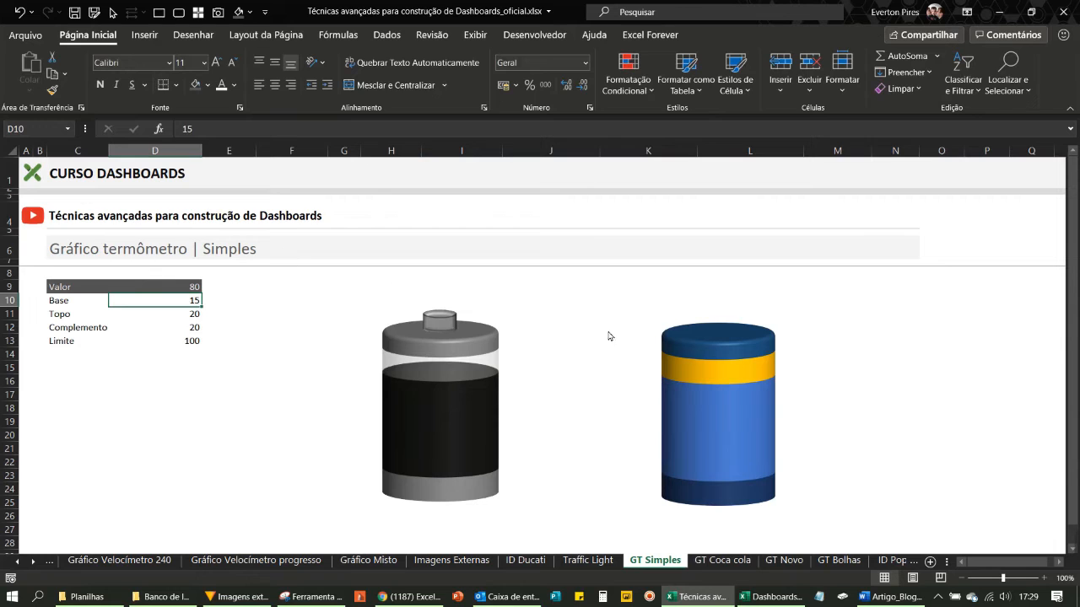
pyautogui.click(906, 379)
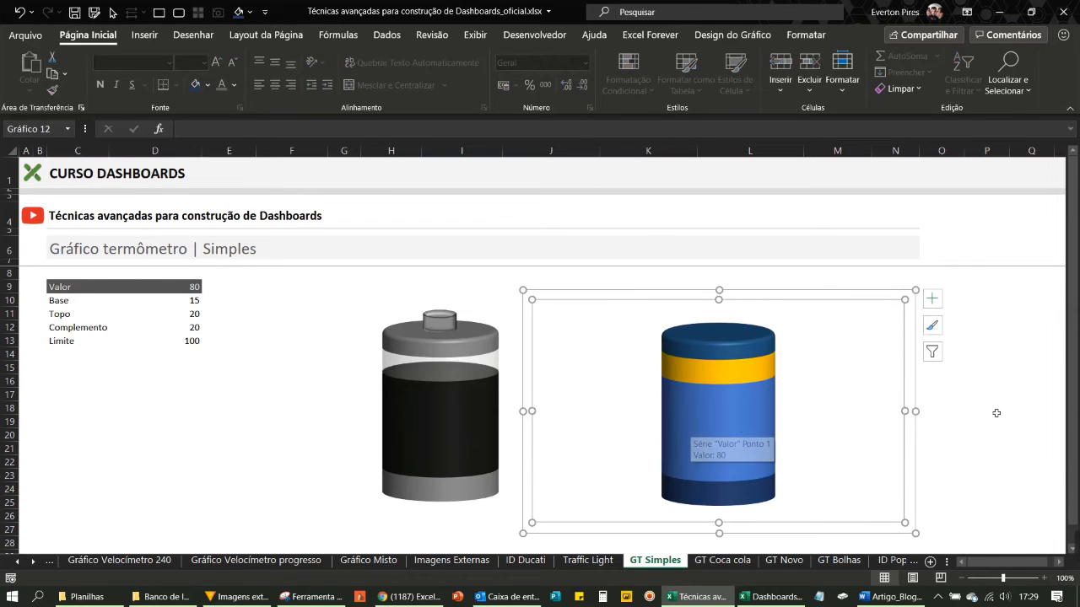
pyautogui.click(996, 414)
# Fill the blue middle segment of the cylinder, the Valor series, with the standard green color and deselect the chart
pyautogui.click(735, 437)
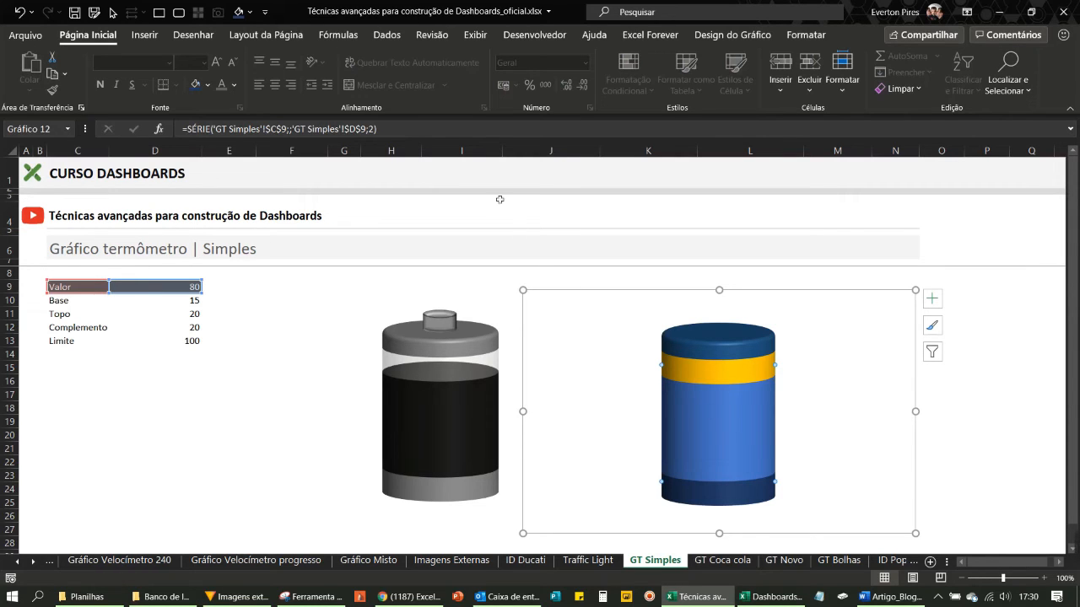
pyautogui.click(805, 34)
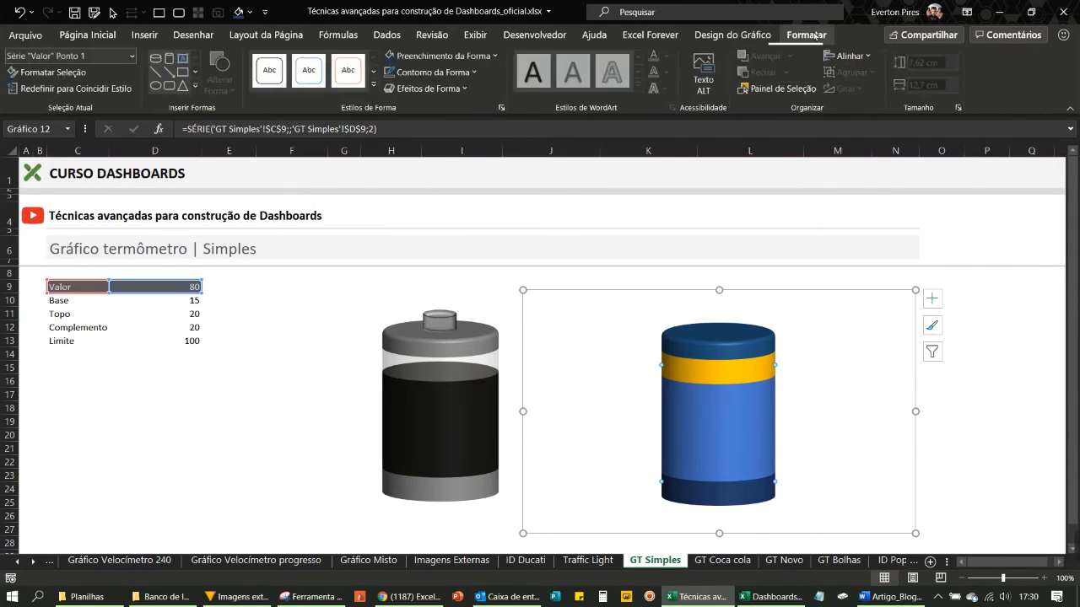
pyautogui.click(468, 57)
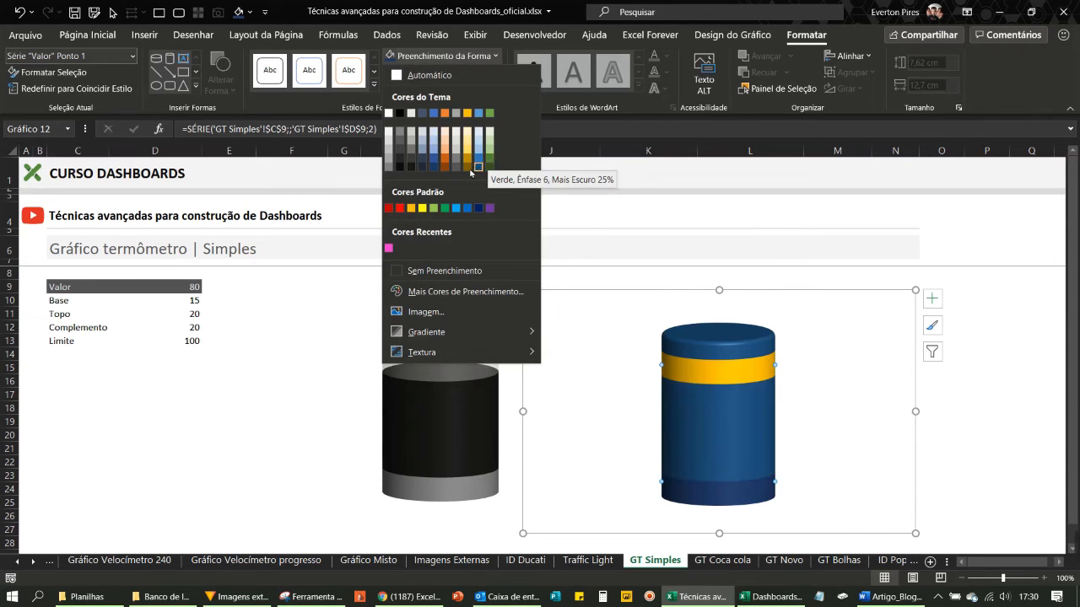
pyautogui.click(445, 209)
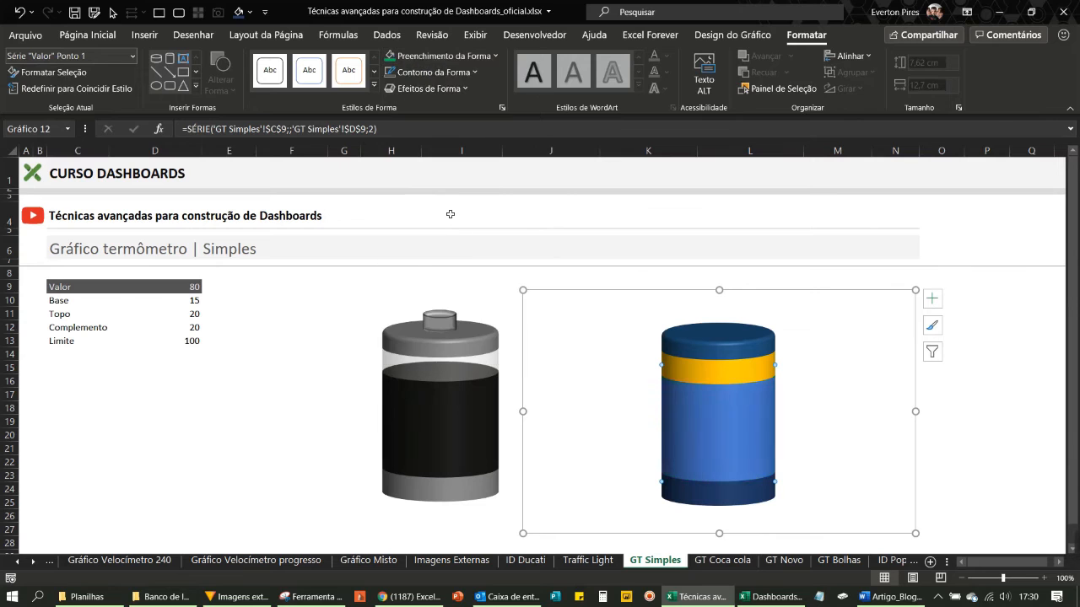
pyautogui.click(1029, 369)
# Fill the yellow segment of the cylinder, the Complemento series, with a light grey shade of the white theme color
pyautogui.click(703, 379)
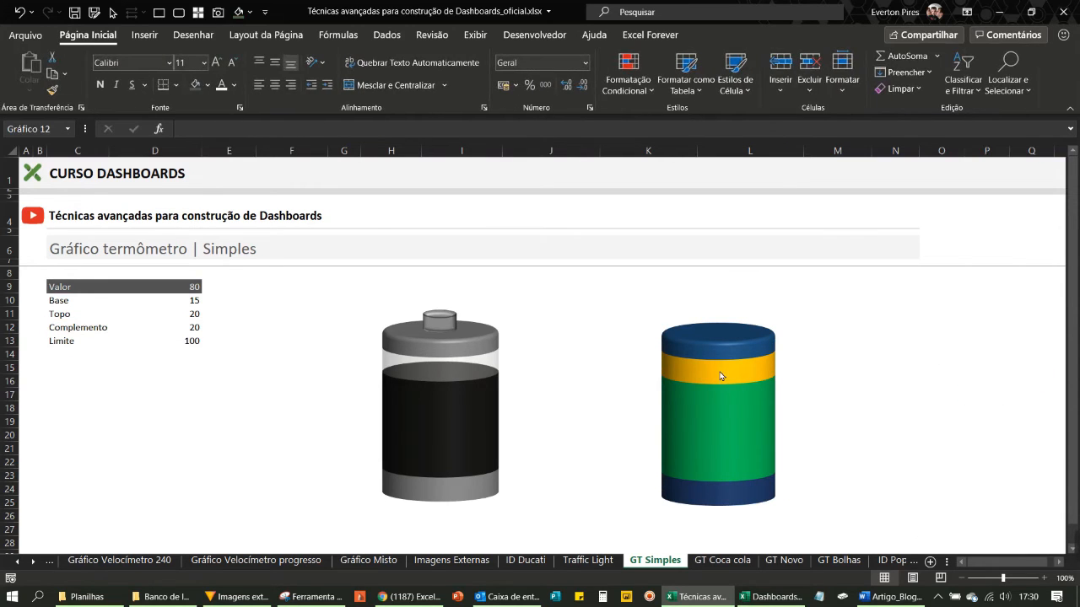
pyautogui.click(721, 380)
pyautogui.click(713, 372)
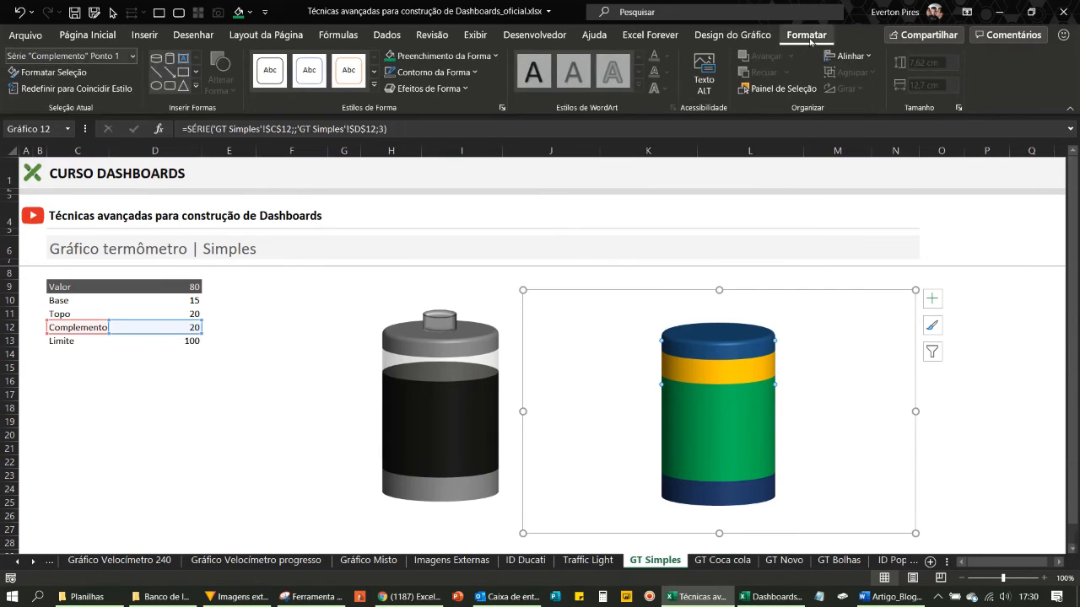
pyautogui.click(411, 56)
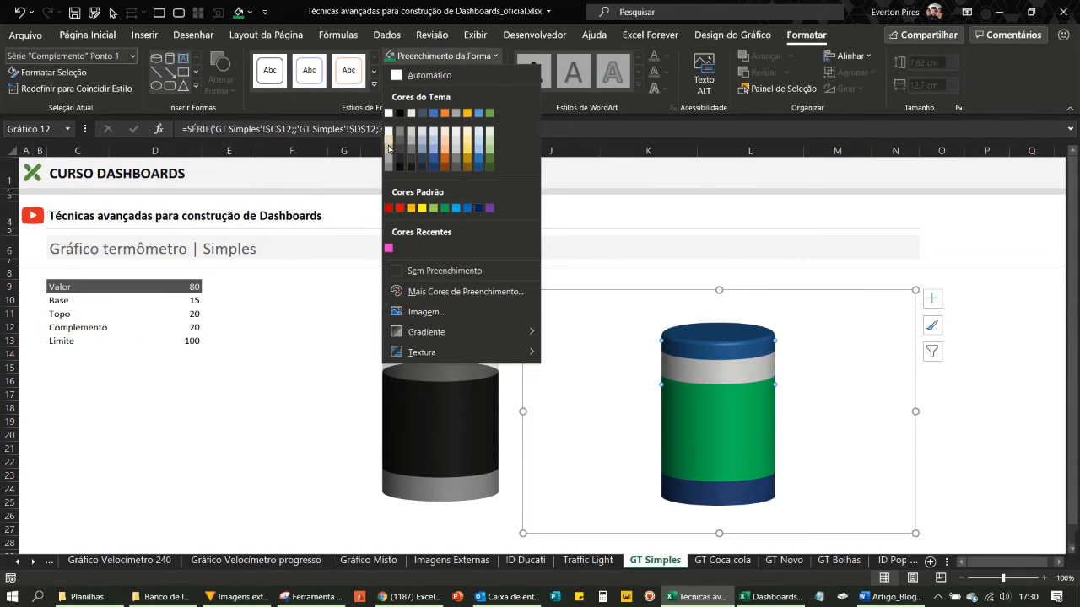
pyautogui.click(388, 145)
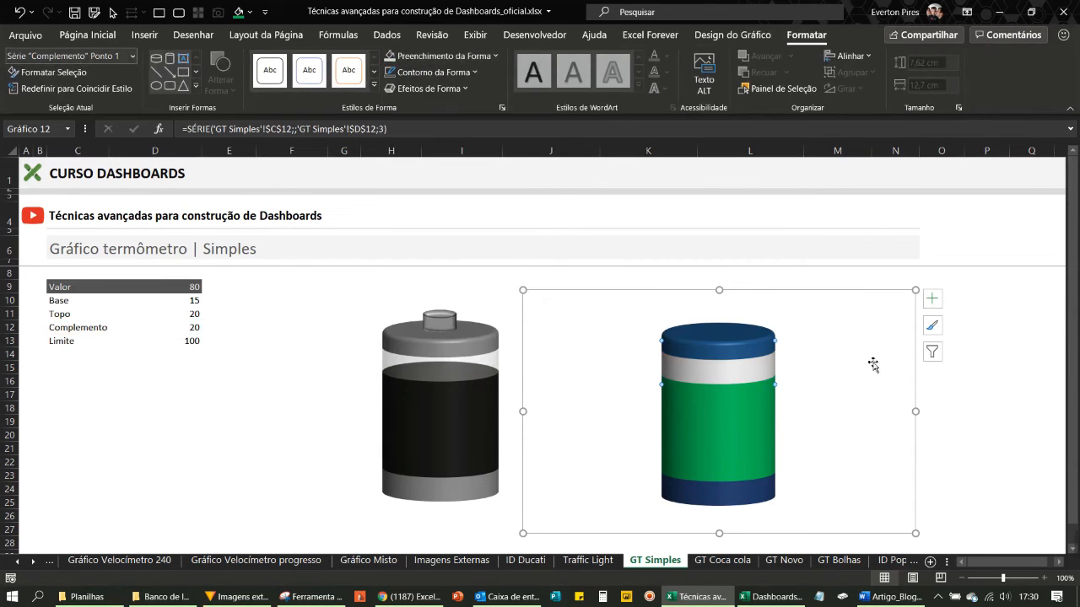
pyautogui.click(1027, 369)
# Set the fill transparency of the light grey Complemento segment to 30% and close the formatting options
pyautogui.click(749, 381)
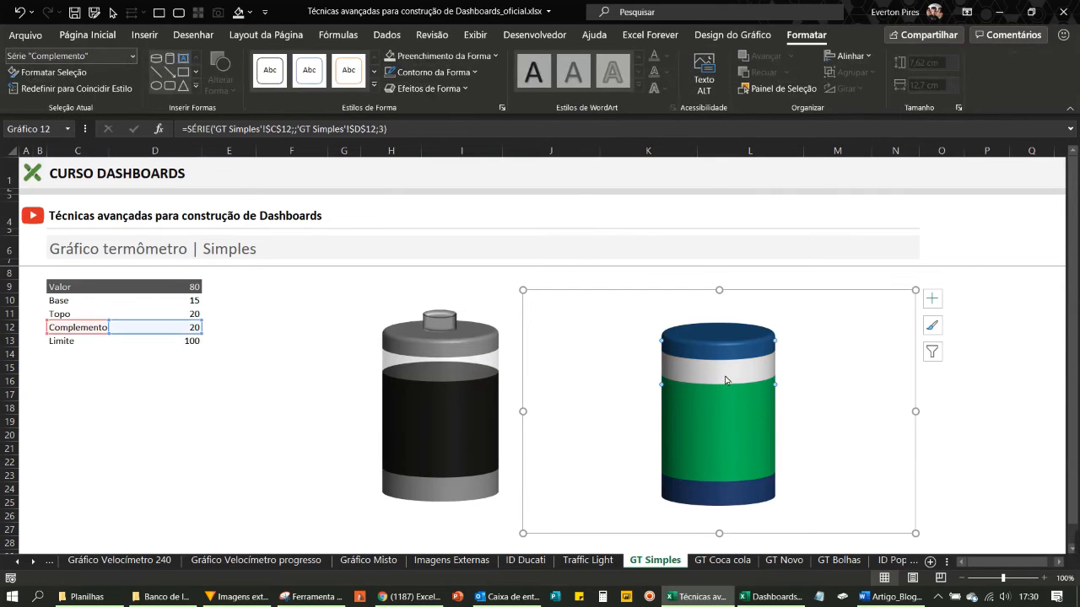
pyautogui.rightClick(726, 380)
pyautogui.click(772, 531)
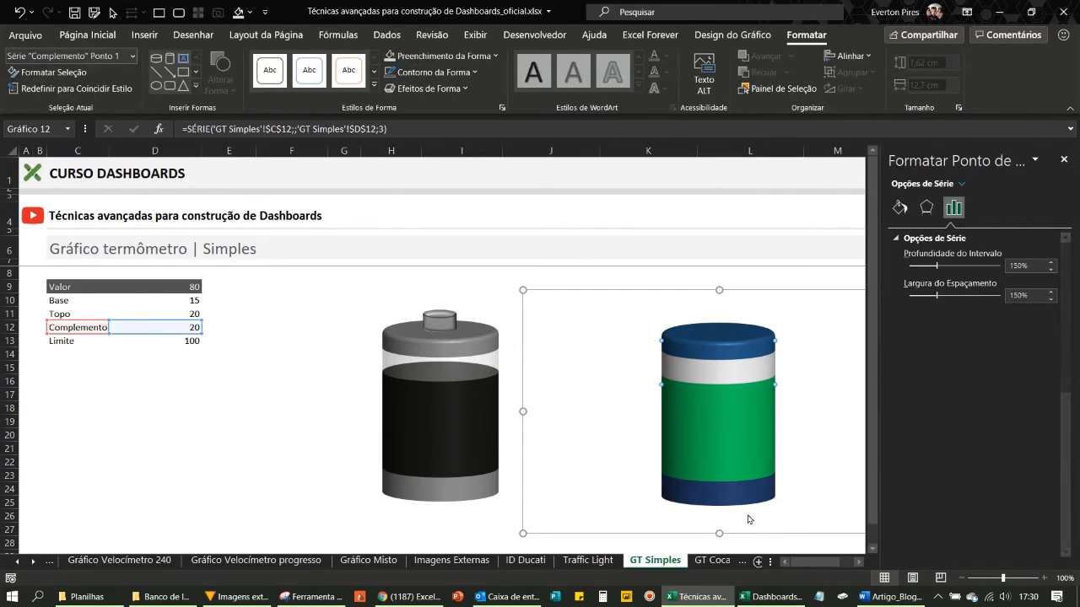
pyautogui.click(900, 207)
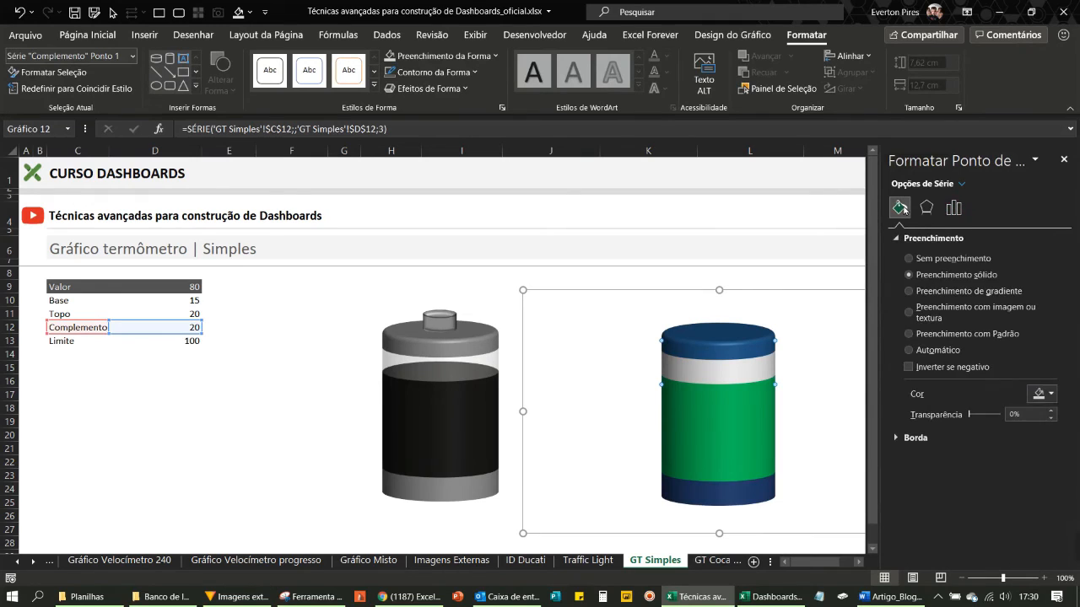
pyautogui.click(1051, 417)
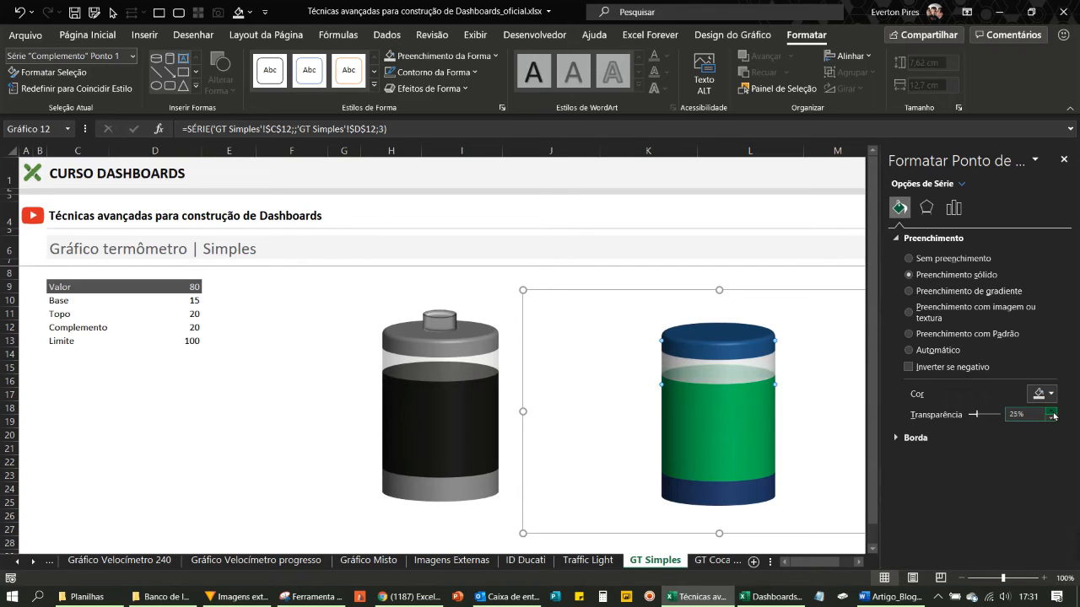
pyautogui.click(1052, 413)
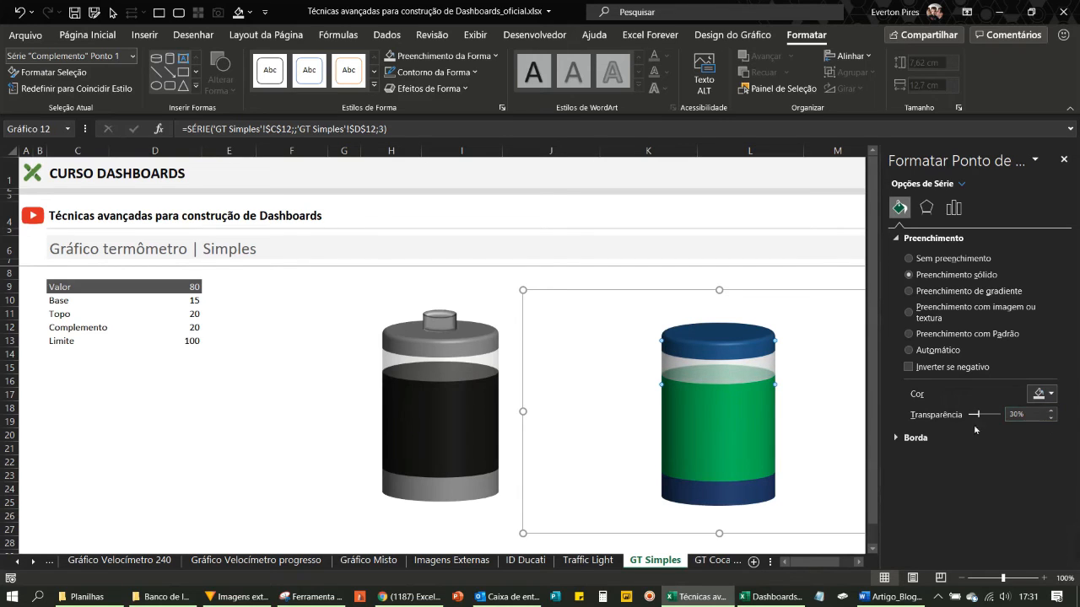
pyautogui.click(836, 423)
pyautogui.click(1064, 160)
pyautogui.click(1031, 341)
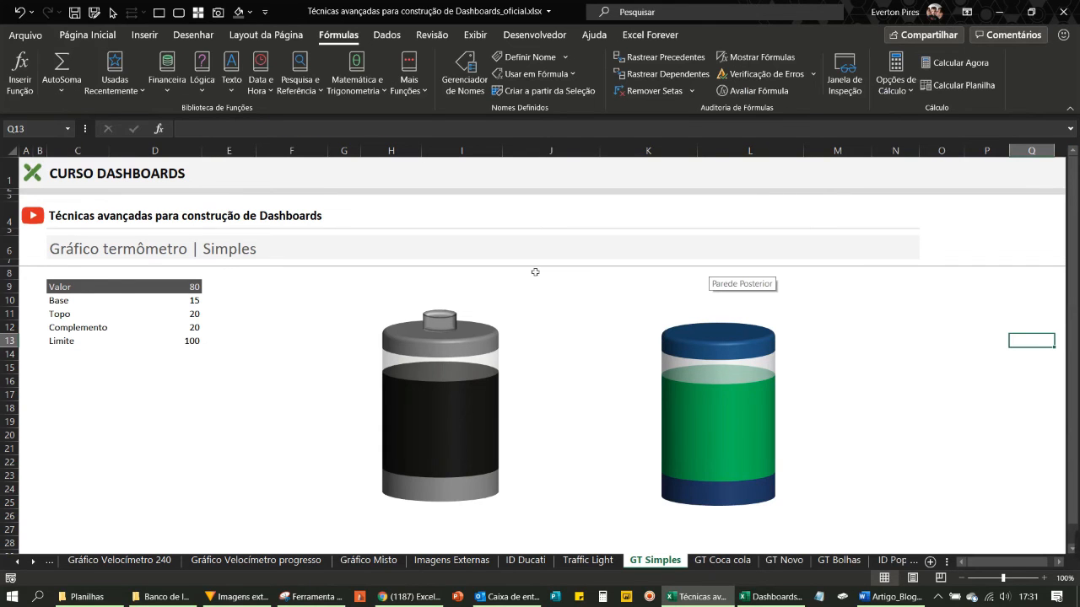
# Enter the formula =ALEATÓRIOENTRE(1;100) as the Valor amount in cell D9
pyautogui.click(189, 289)
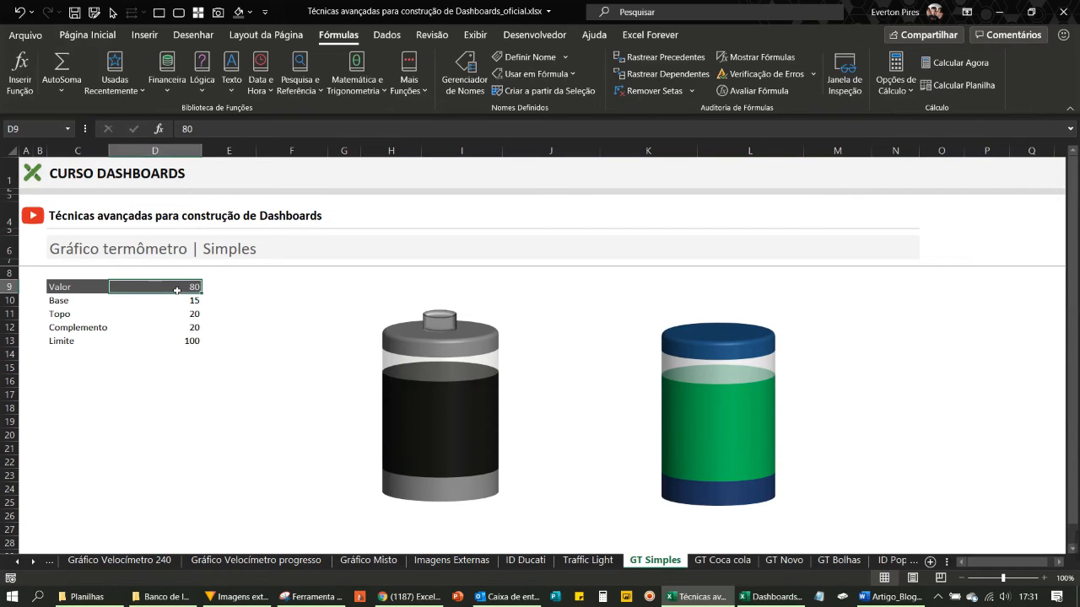
pyautogui.write('=ale')
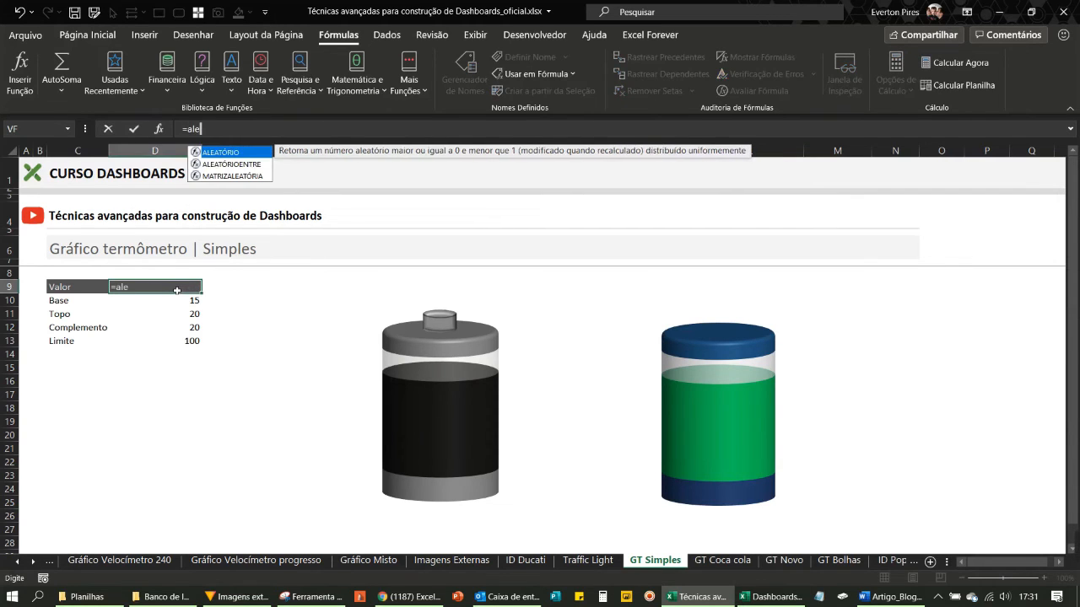
pyautogui.doubleClick(230, 164)
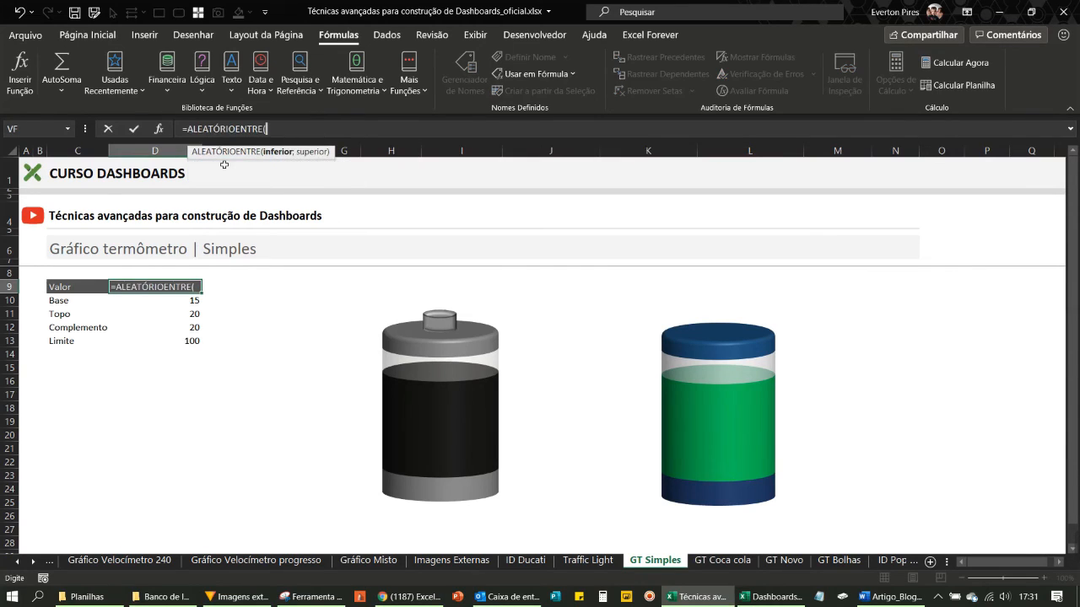
pyautogui.write('1;10')
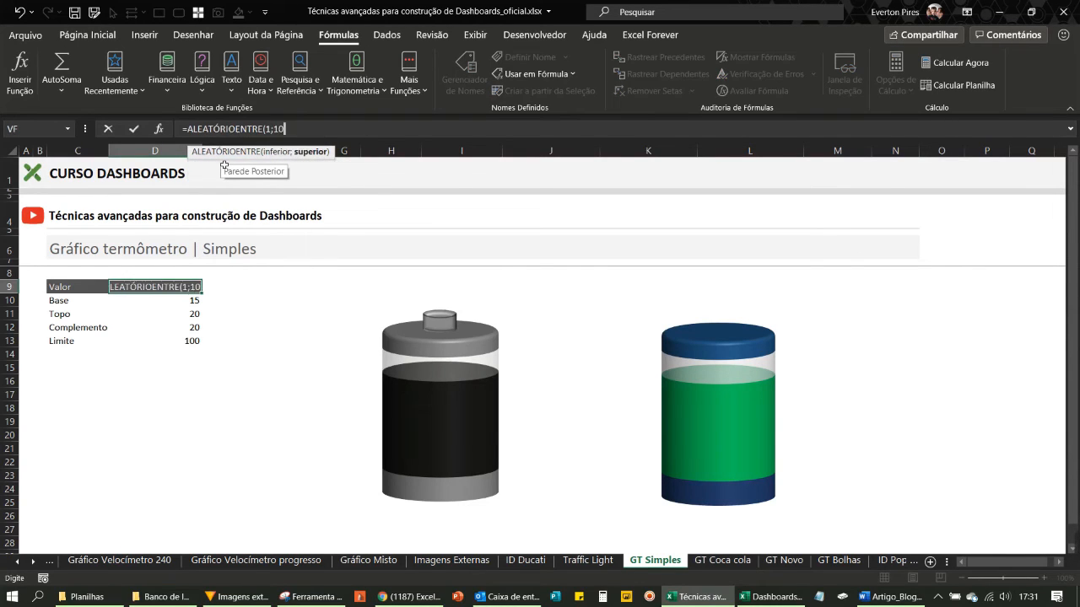
pyautogui.write('0)')
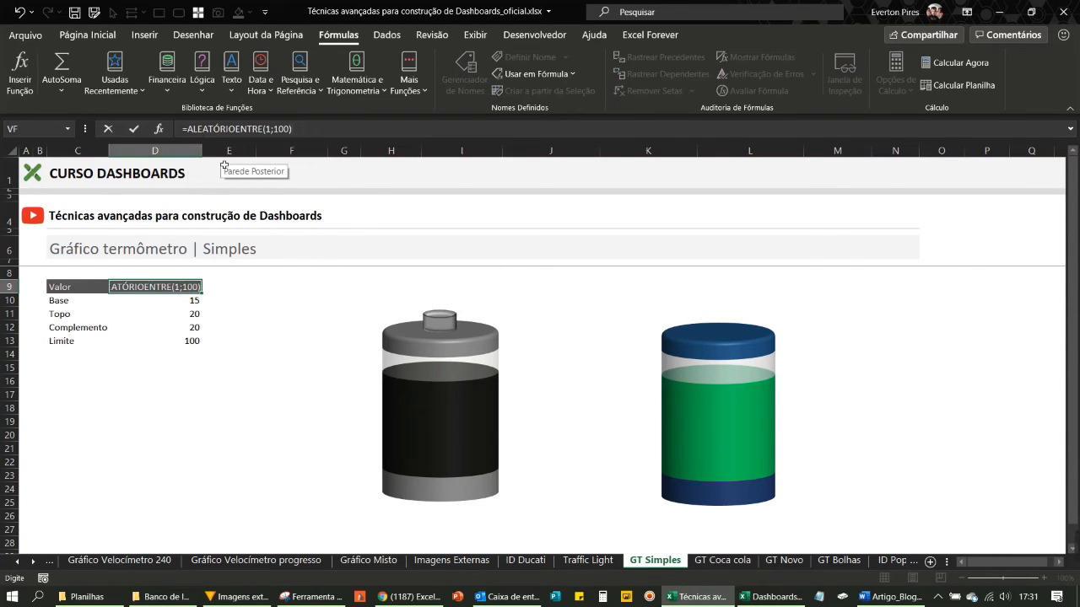
pyautogui.press('Return')
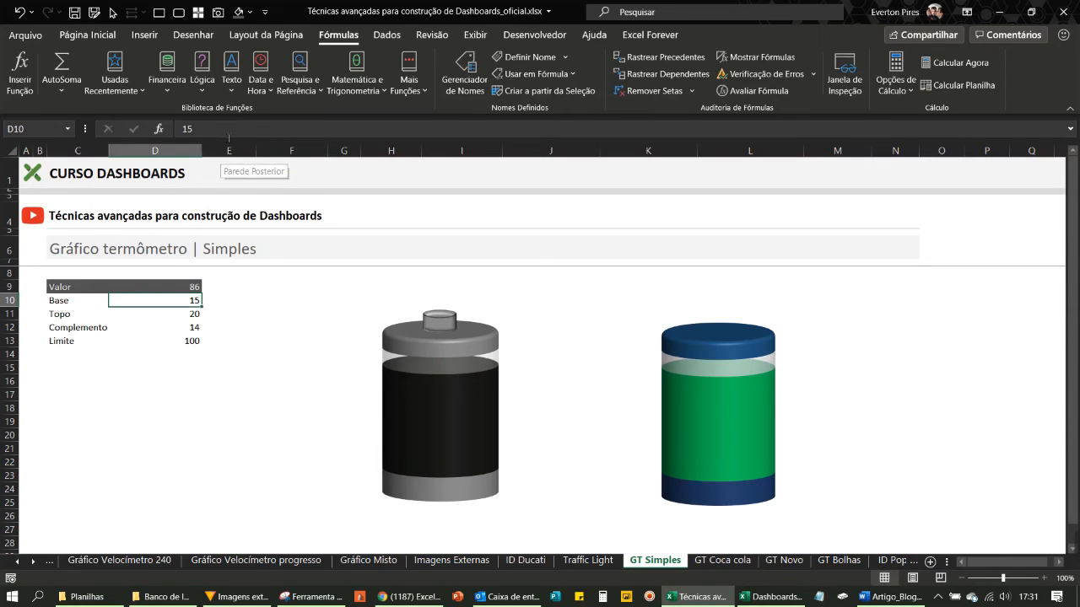
# Recalculate the workbook repeatedly to check how the battery's fill level reacts to the random Valor amounts
pyautogui.click(177, 287)
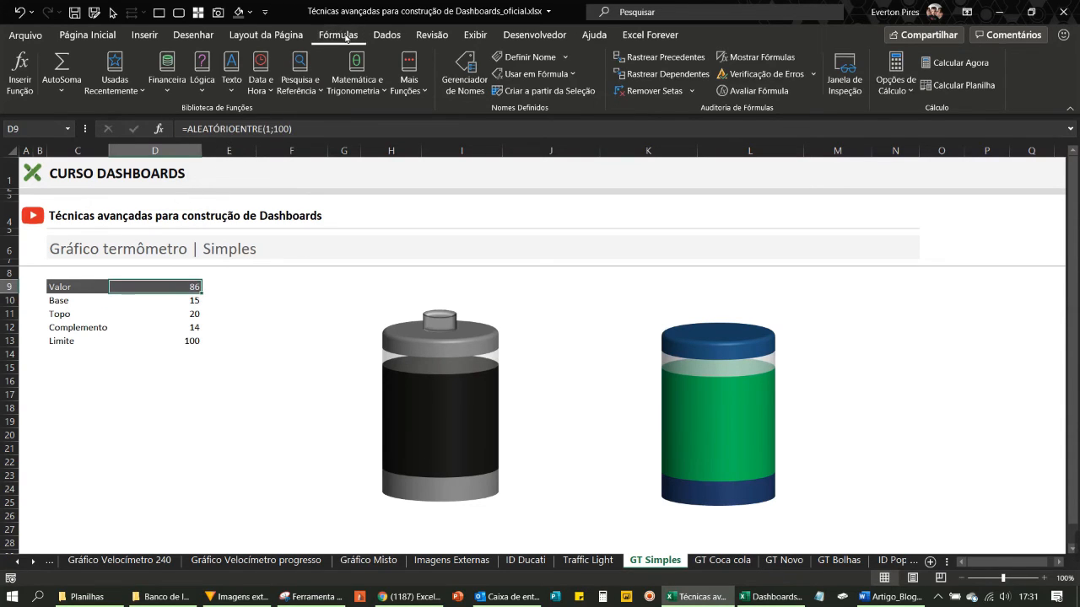
pyautogui.click(955, 64)
pyautogui.click(956, 64)
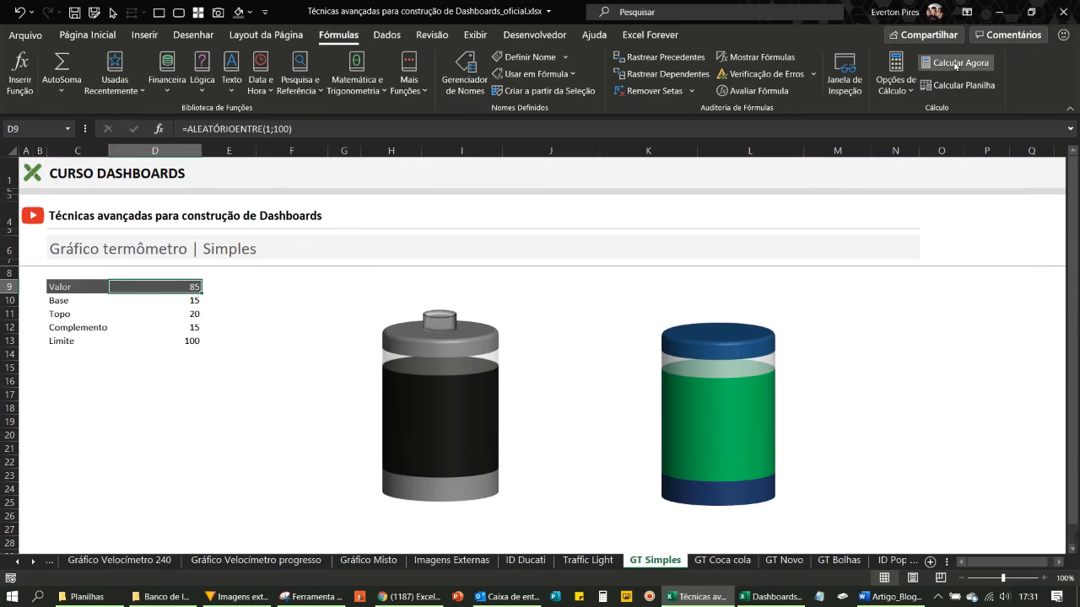
pyautogui.click(956, 64)
pyautogui.click(956, 64)
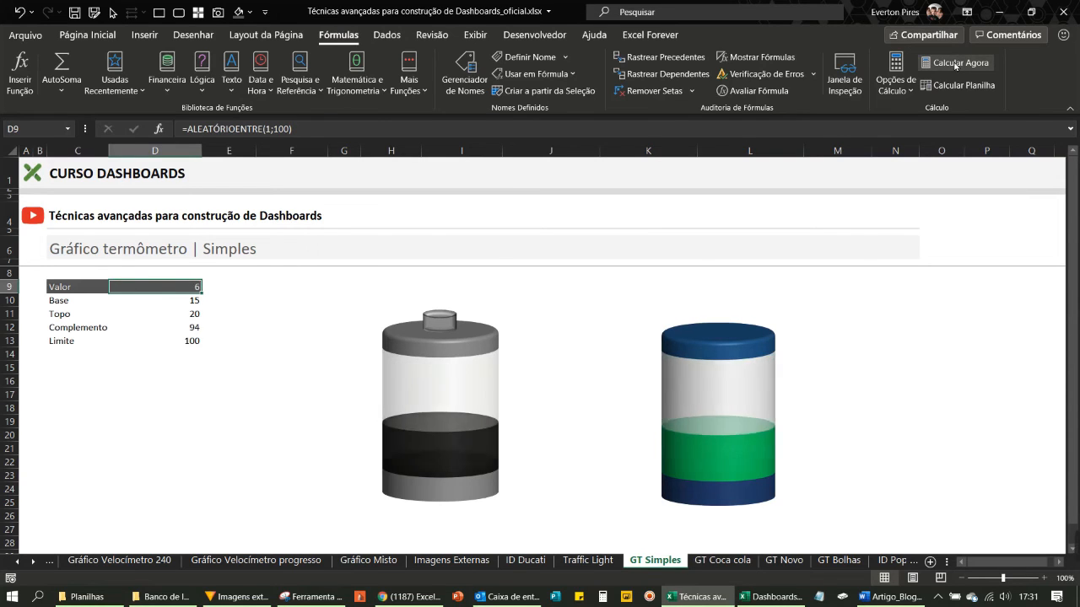
pyautogui.click(955, 64)
pyautogui.click(955, 64)
pyautogui.click(955, 65)
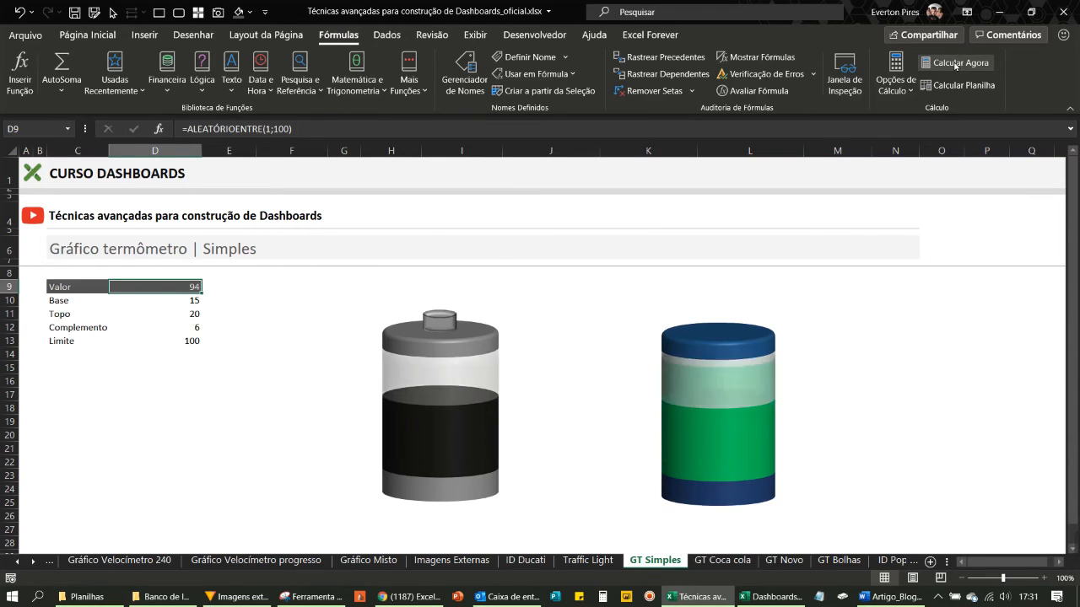
pyautogui.click(956, 64)
pyautogui.click(955, 64)
pyautogui.click(956, 64)
pyautogui.click(956, 64)
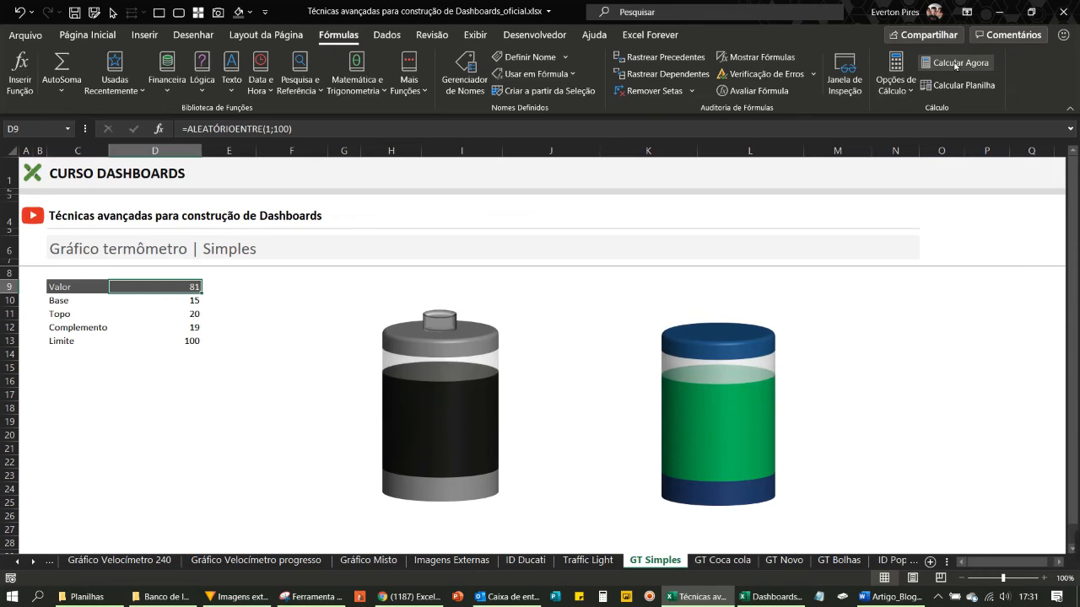
pyautogui.click(955, 64)
pyautogui.click(956, 64)
pyautogui.click(956, 64)
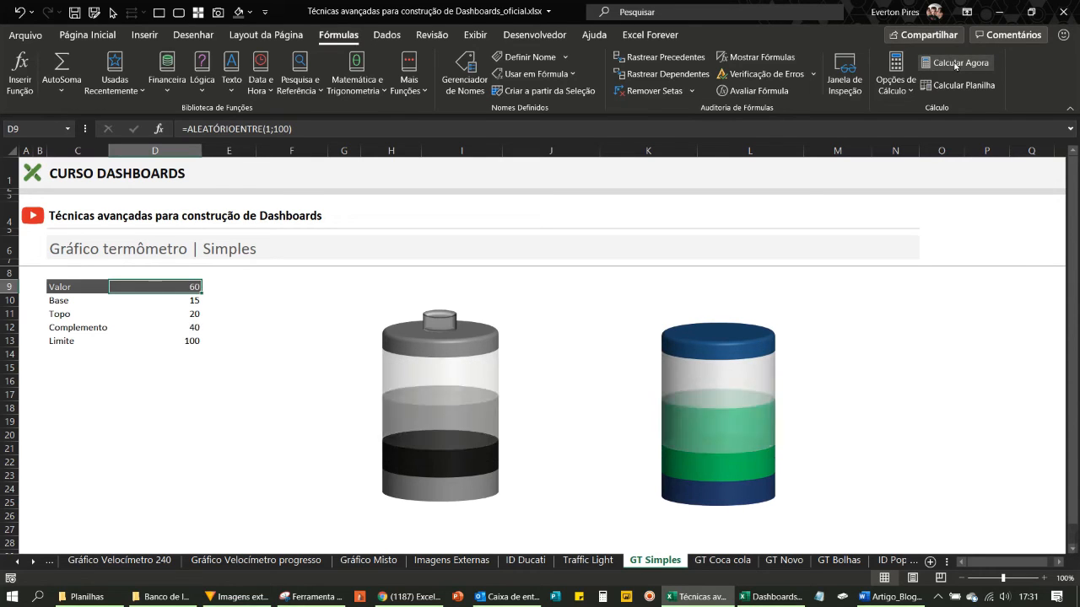
pyautogui.click(956, 64)
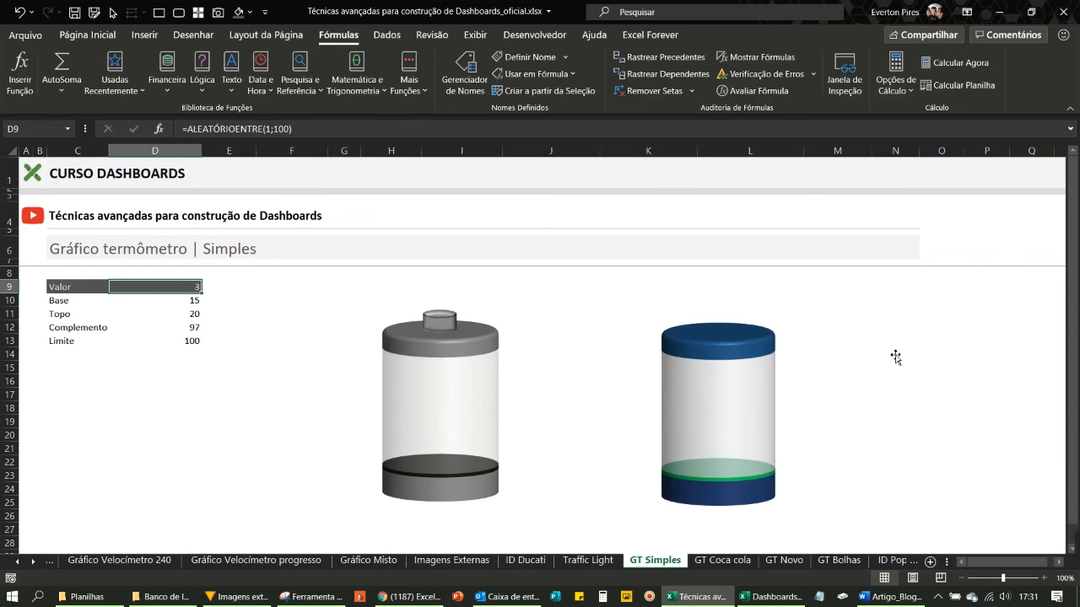
pyautogui.click(758, 349)
pyautogui.hotkey('ctrl', 'alt', 'd')
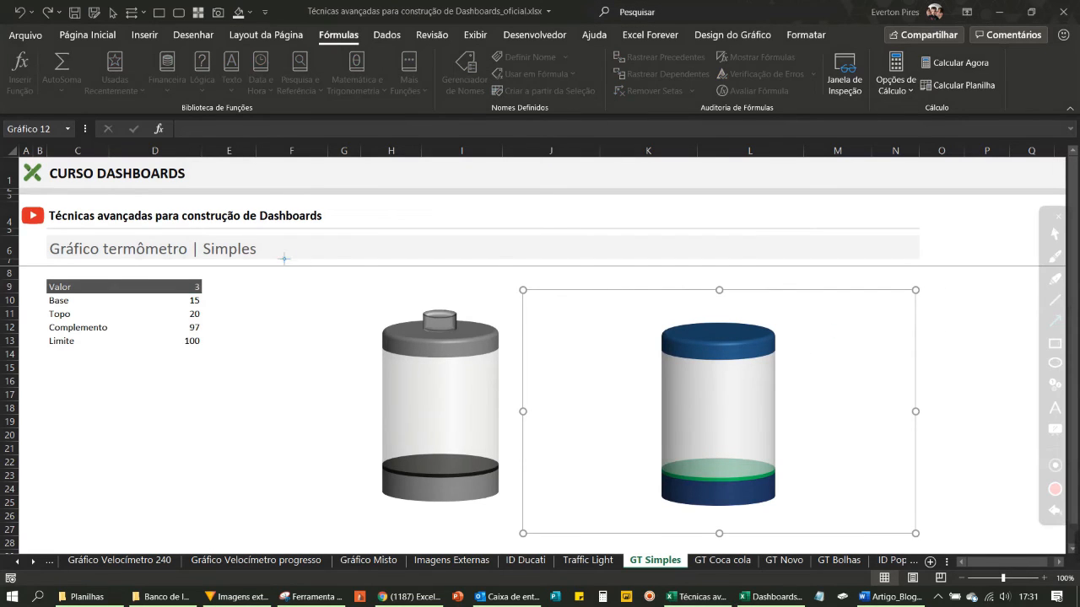
pyautogui.moveTo(281, 273)
pyautogui.mouseDown()
pyautogui.moveTo(410, 331)
pyautogui.moveTo(428, 319)
pyautogui.mouseUp()
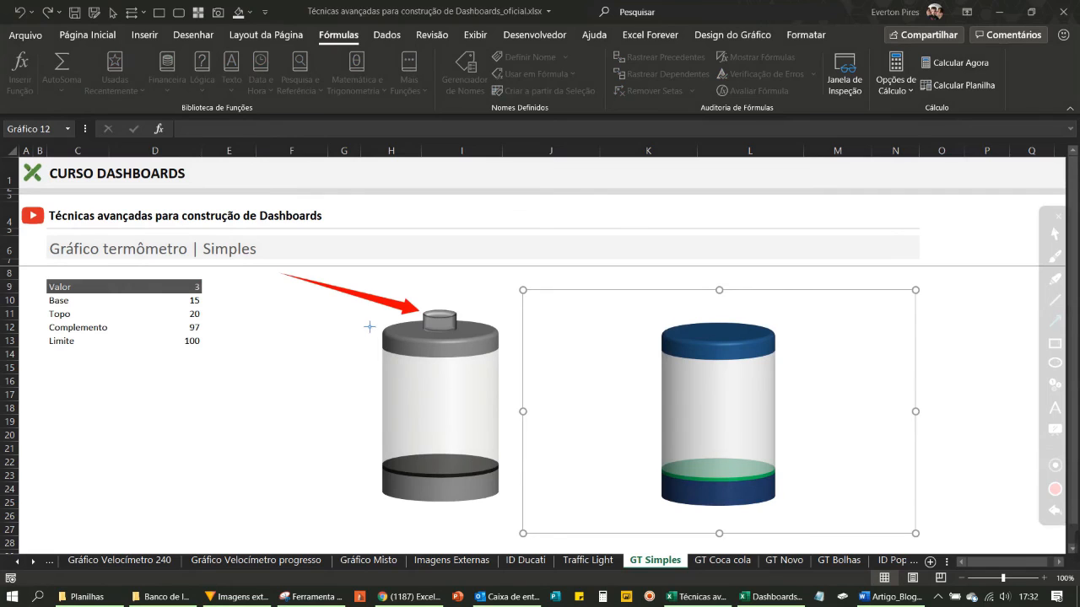
pyautogui.hotkey('ctrl', 'alt', 'd')
# Insert a flowchart cylinder shape about 0.95 cm high and 1.42 cm wide, centered on the blue battery's lid as its terminal
pyautogui.click(159, 34)
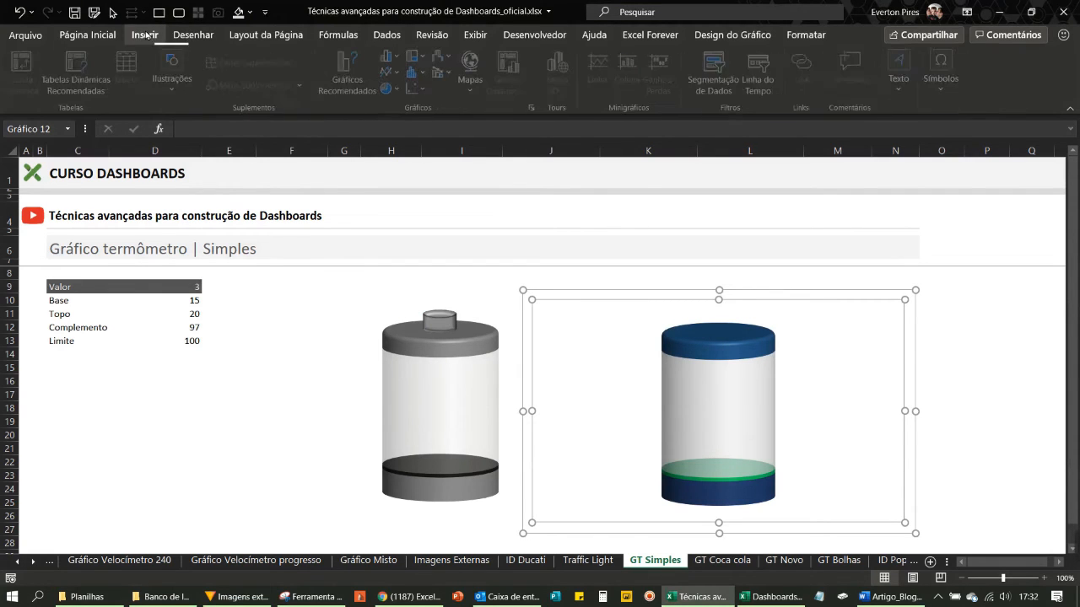
pyautogui.click(175, 76)
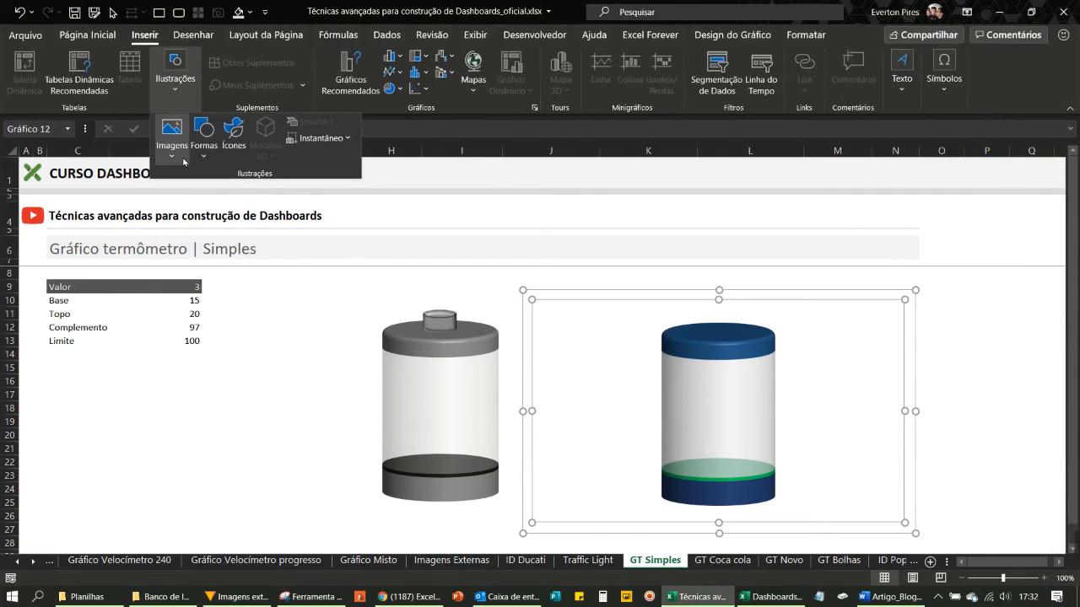
pyautogui.click(193, 155)
pyautogui.scroll(-1, 250, 414)
pyautogui.scroll(-1, 251, 413)
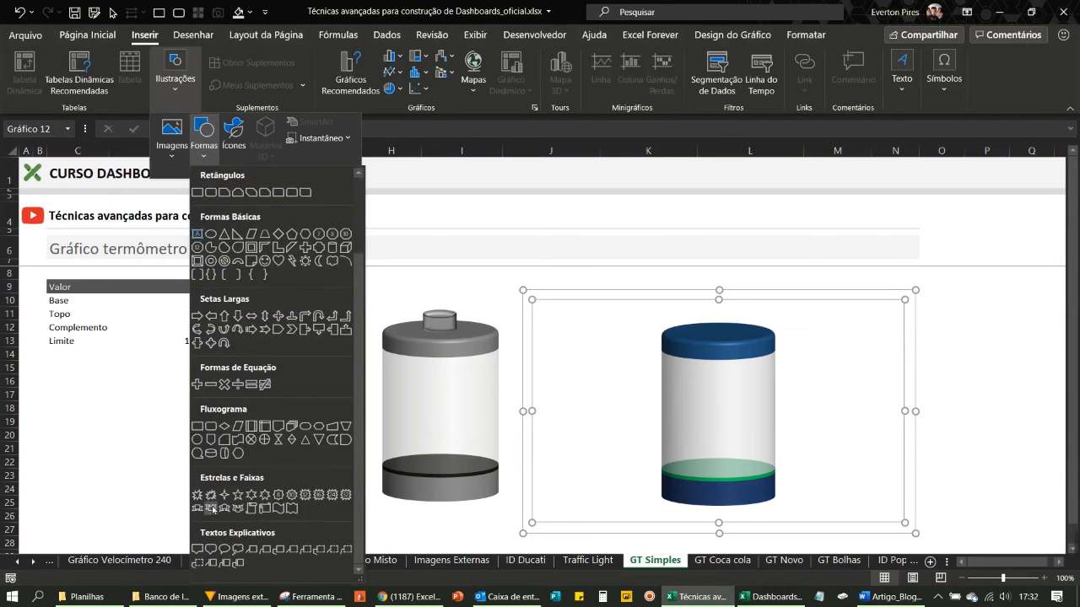
pyautogui.click(211, 454)
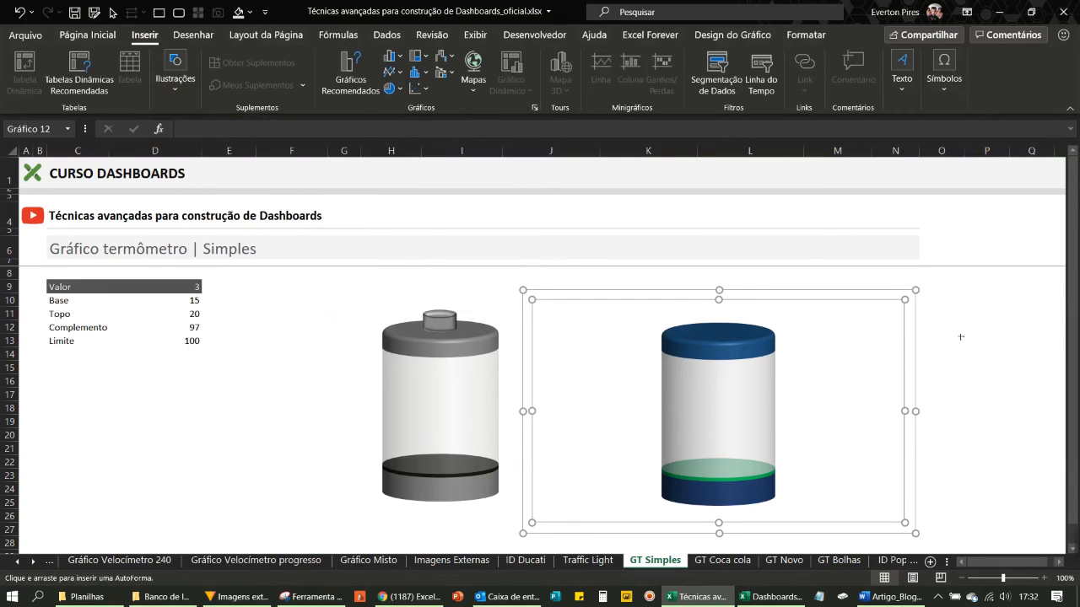
pyautogui.moveTo(974, 305)
pyautogui.mouseDown()
pyautogui.moveTo(1043, 348)
pyautogui.moveTo(748, 318)
pyautogui.moveTo(724, 302)
pyautogui.moveTo(726, 331)
pyautogui.mouseUp()
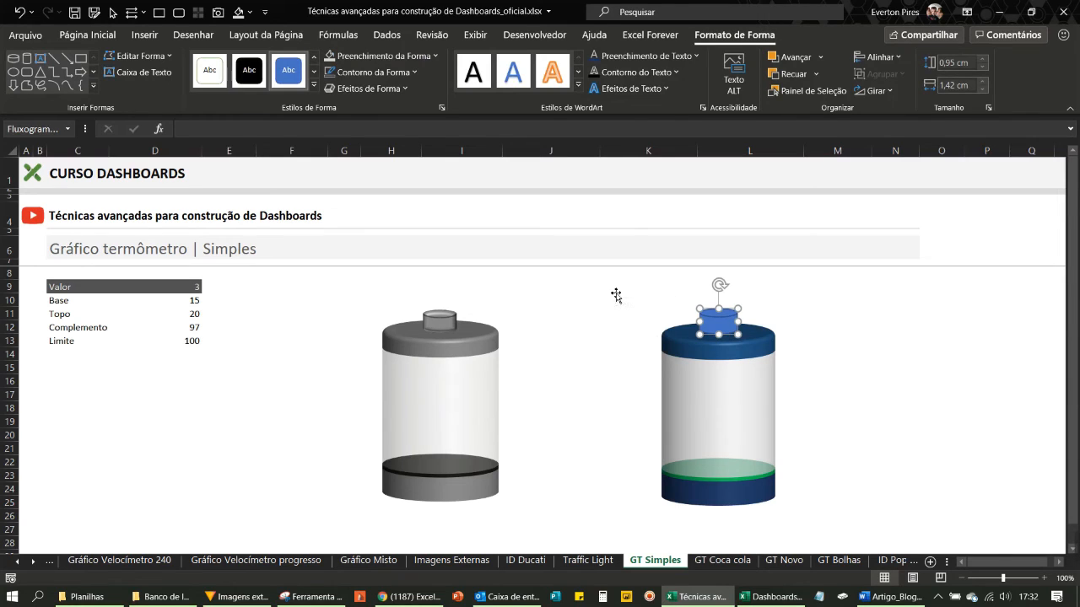
# Fill the blue battery's terminal shape with the darkest shade of the theme blue and recolor its outline
pyautogui.click(403, 56)
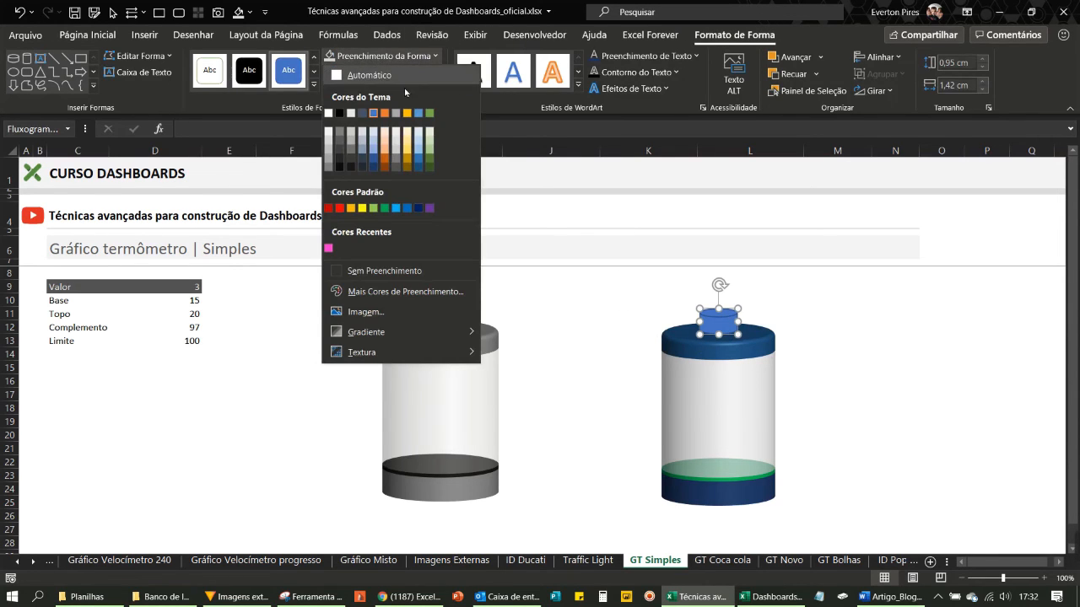
pyautogui.click(376, 167)
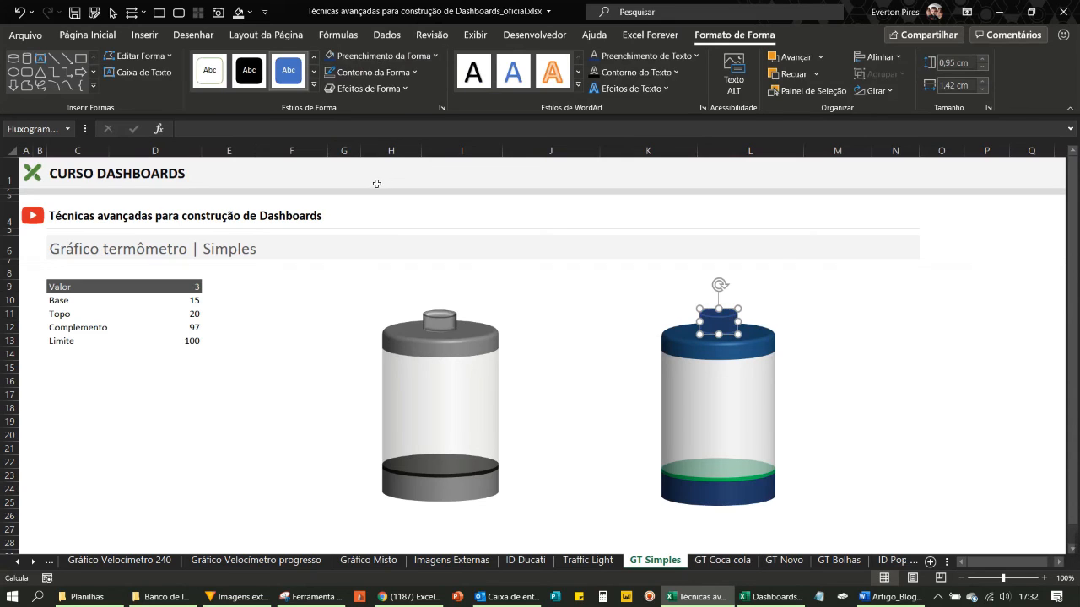
pyautogui.click(371, 72)
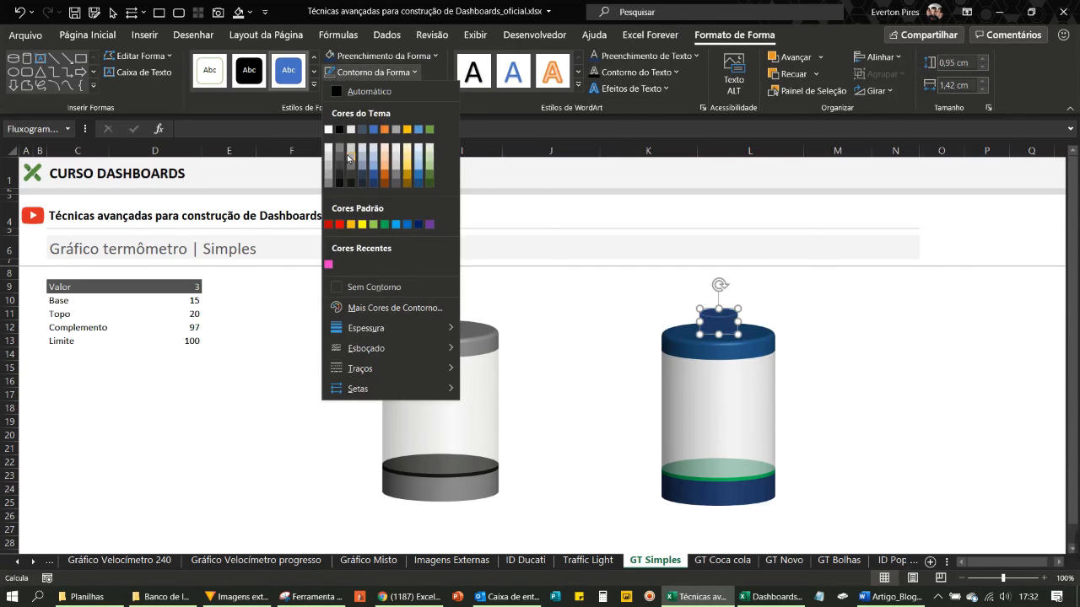
pyautogui.click(334, 158)
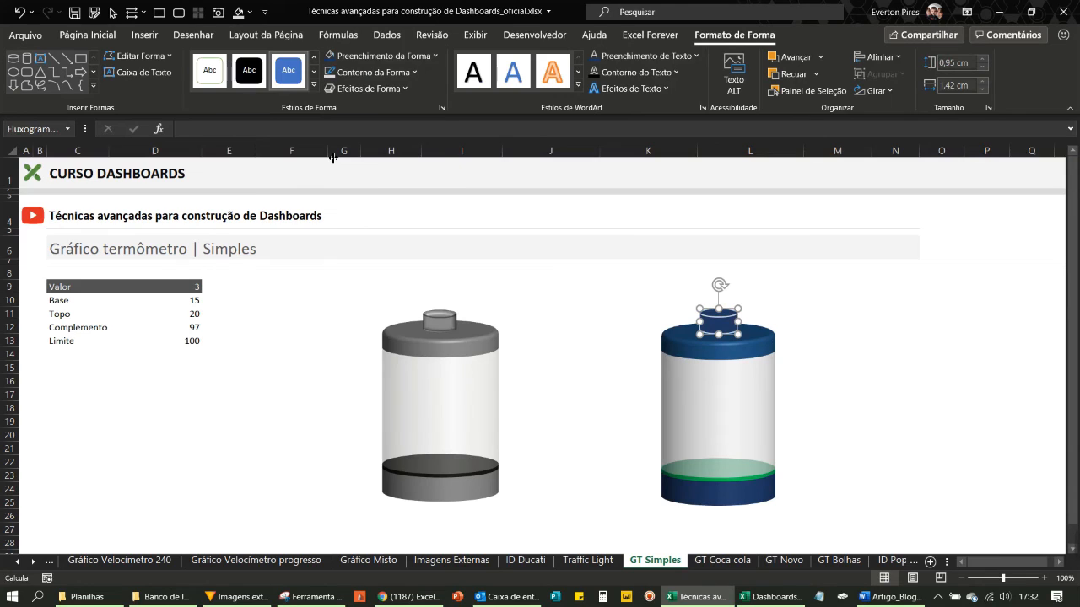
pyautogui.click(333, 73)
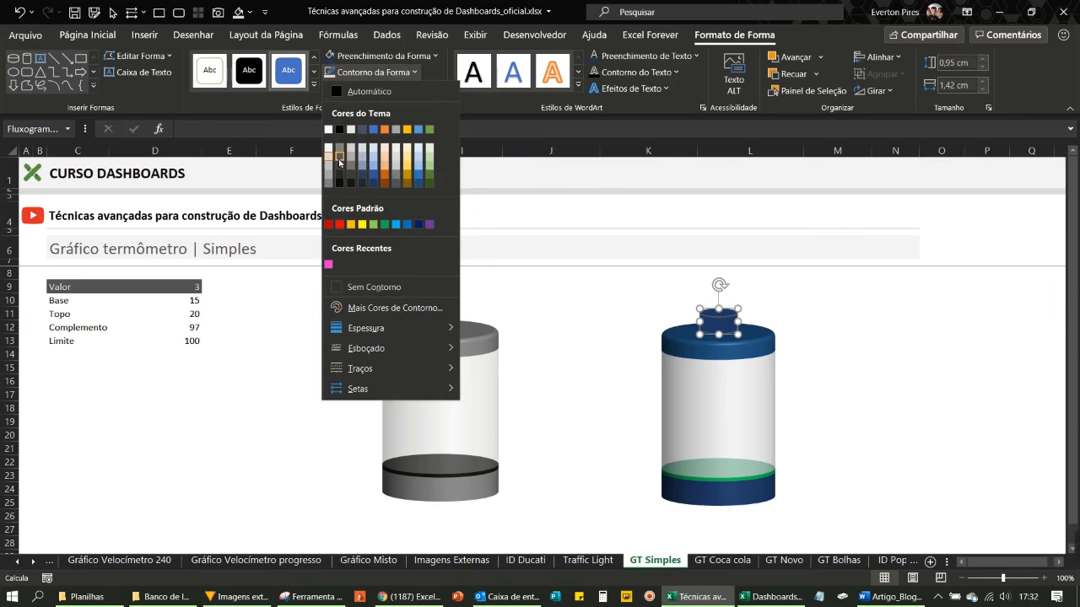
pyautogui.click(373, 131)
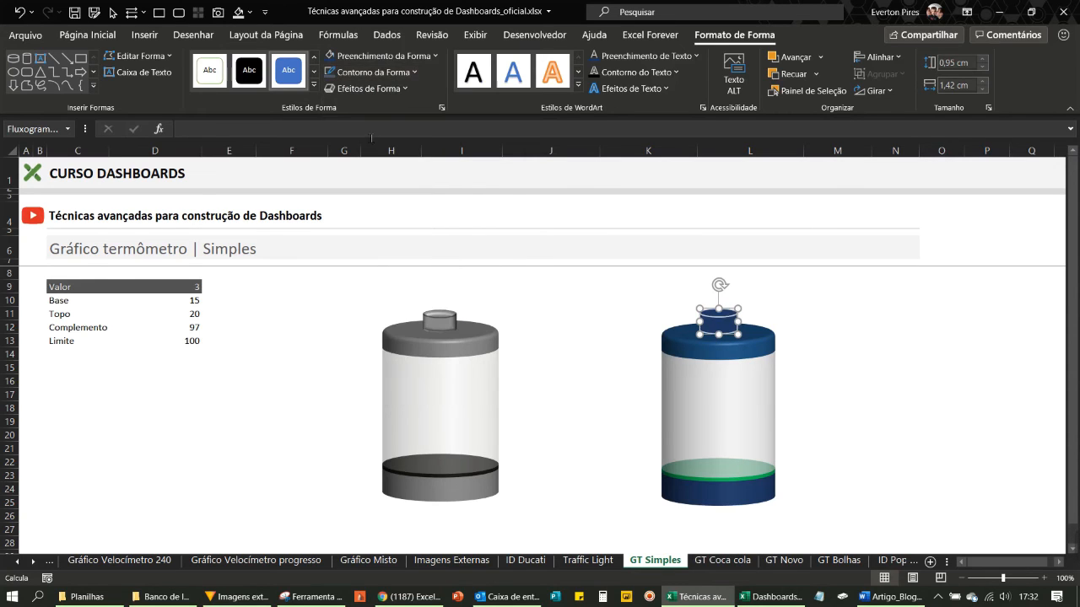
pyautogui.click(911, 382)
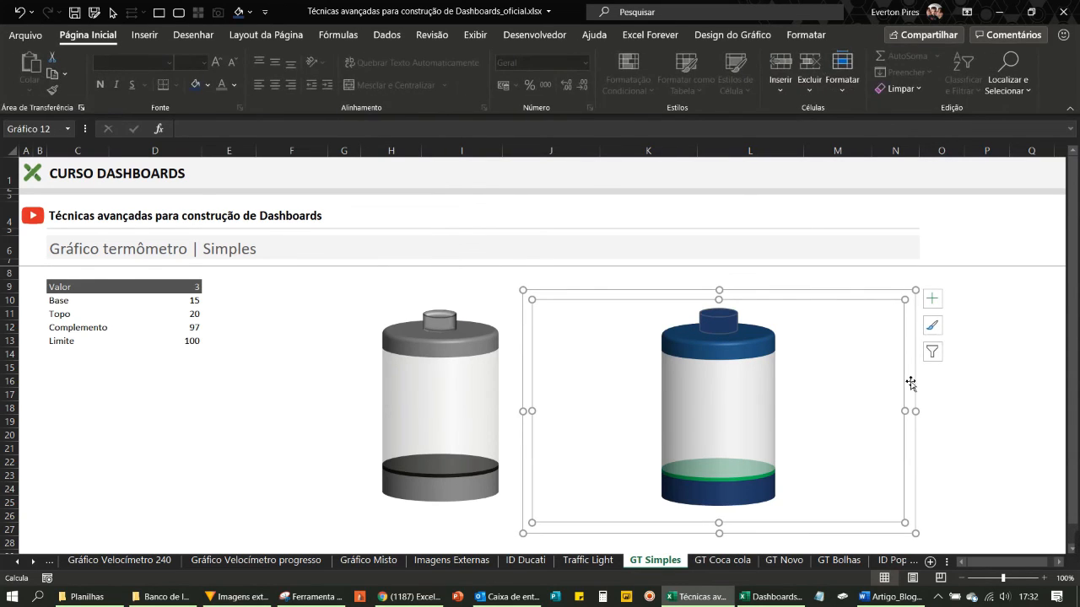
# Apply the first preset bevel effect to the blue battery's terminal shape
pyautogui.click(719, 326)
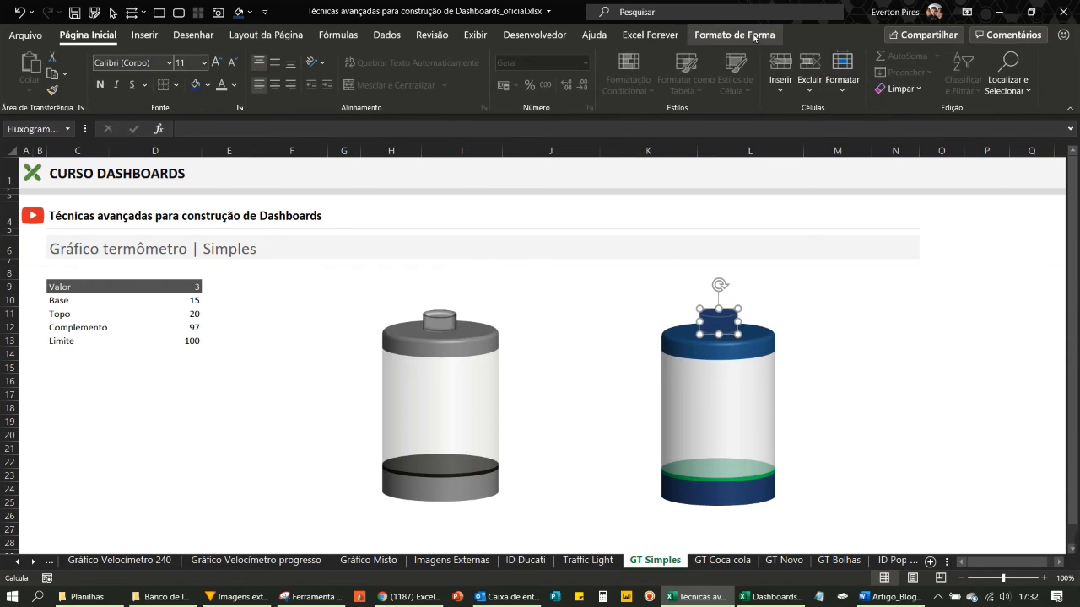
pyautogui.click(733, 35)
pyautogui.click(368, 89)
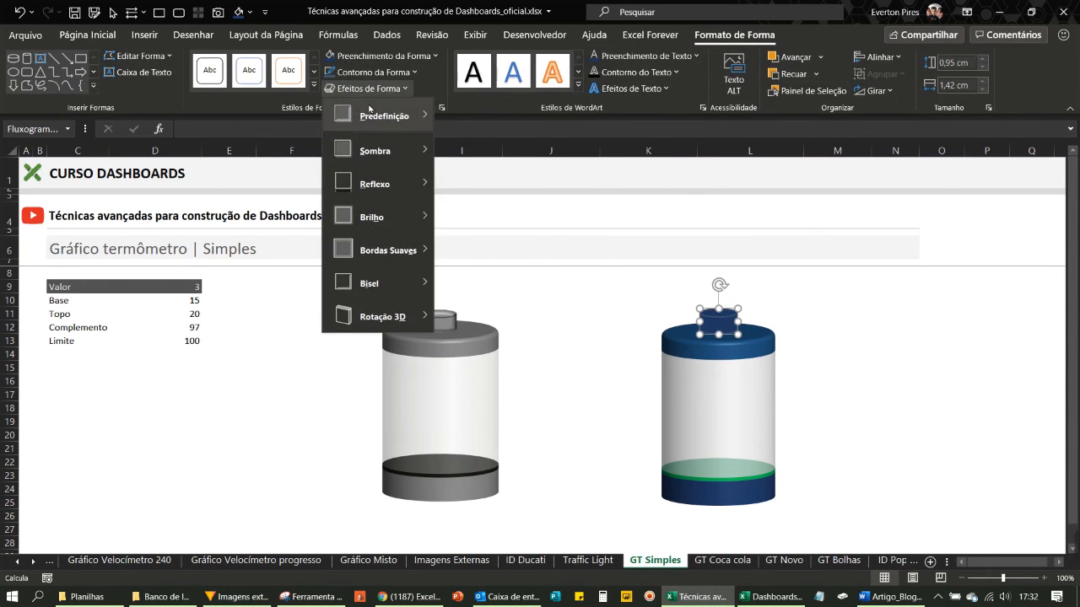
pyautogui.moveTo(369, 283)
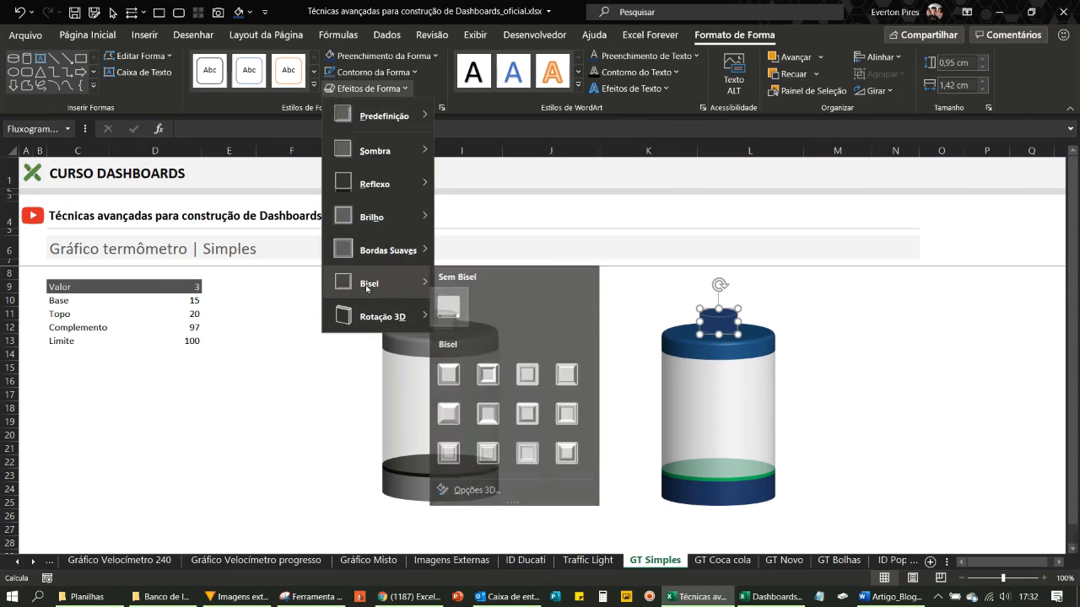
pyautogui.click(450, 376)
pyautogui.click(862, 392)
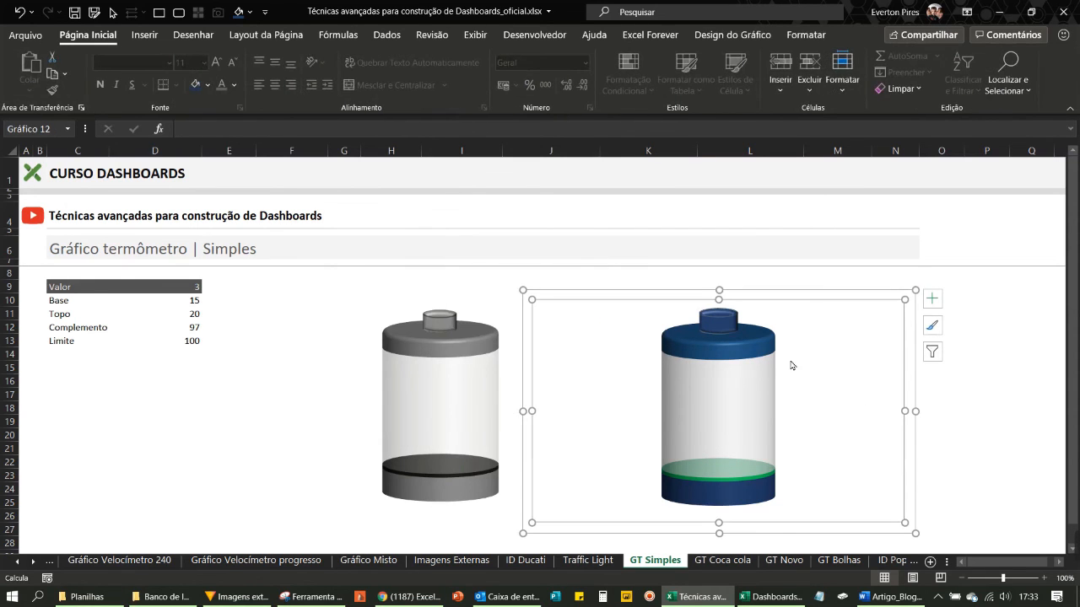
# Shrink the beveled terminal shape slightly, keeping it in place on the blue battery's lid
pyautogui.click(729, 324)
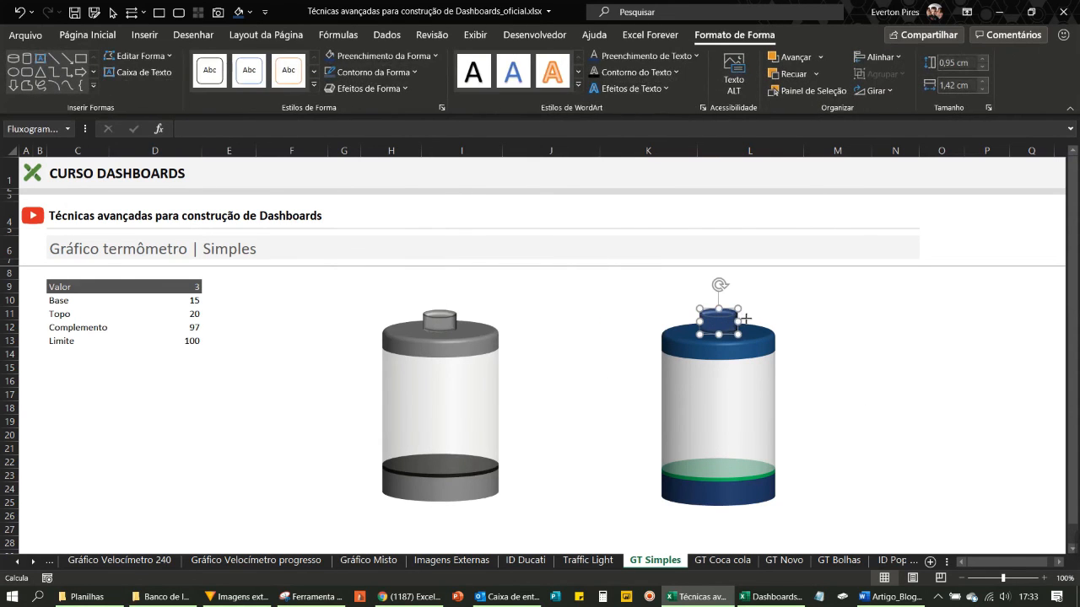
pyautogui.moveTo(745, 319); pyautogui.dragTo(725, 330)
pyautogui.click(874, 367)
pyautogui.click(987, 325)
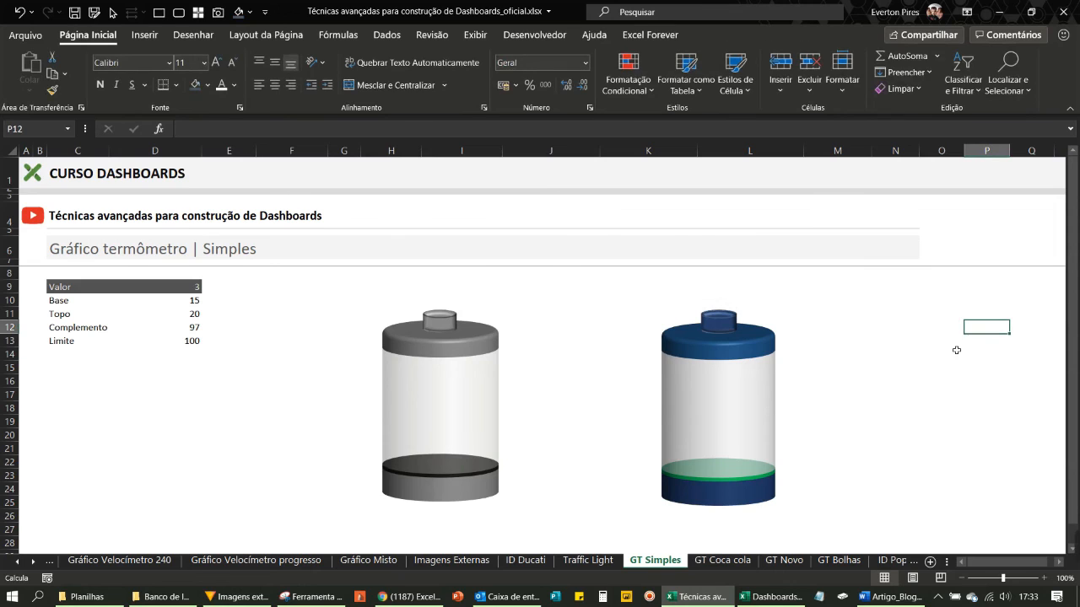
# Center the terminal shape horizontally with the blue battery chart
pyautogui.click(719, 326)
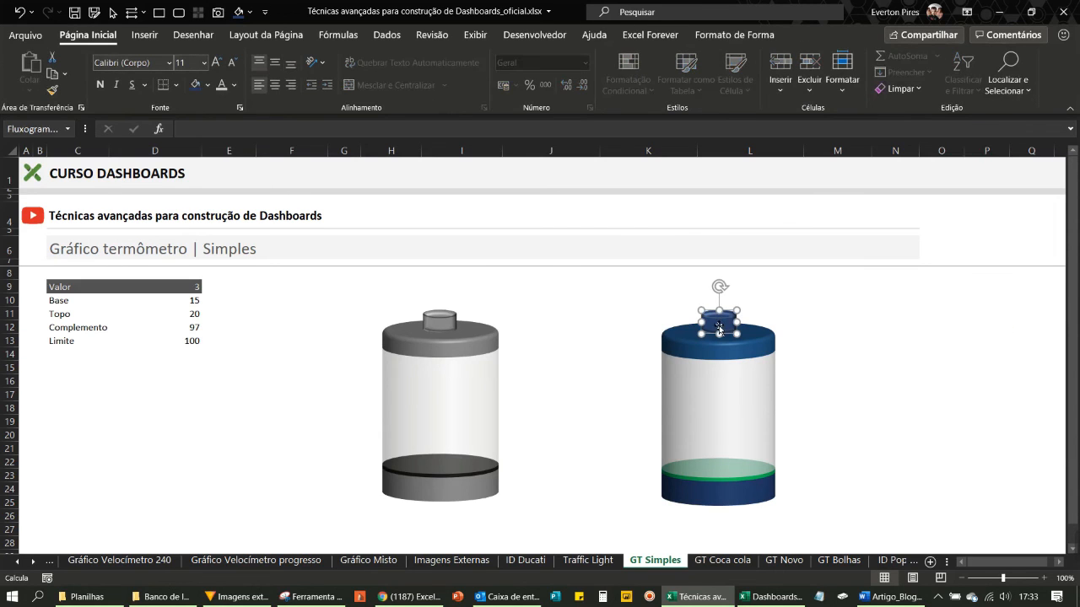
pyautogui.keyDown('ctrl'); pyautogui.click(739, 453); pyautogui.keyUp('ctrl')
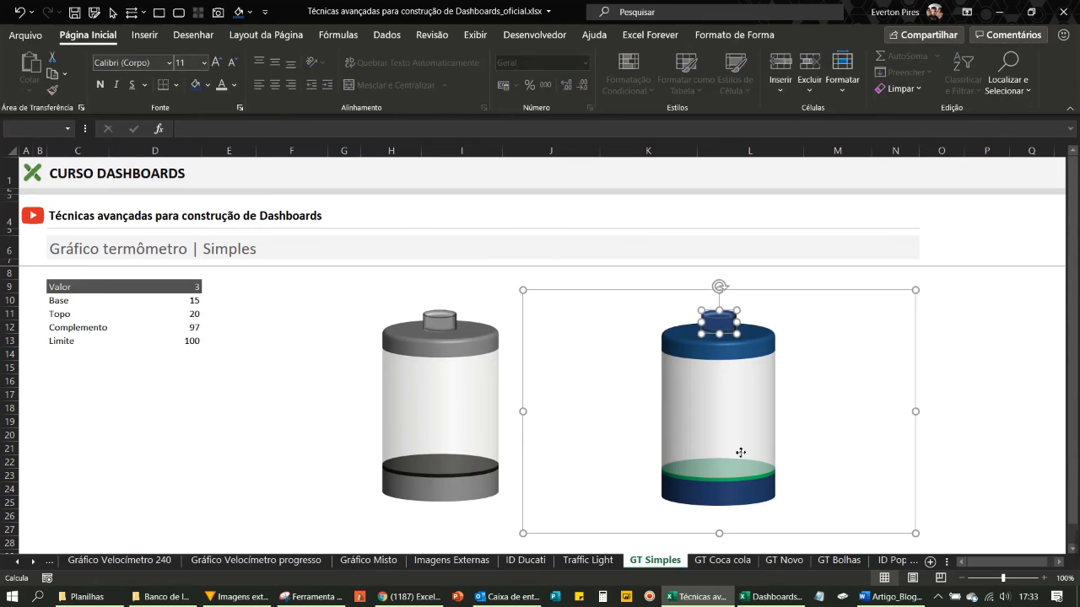
pyautogui.click(746, 36)
pyautogui.click(878, 56)
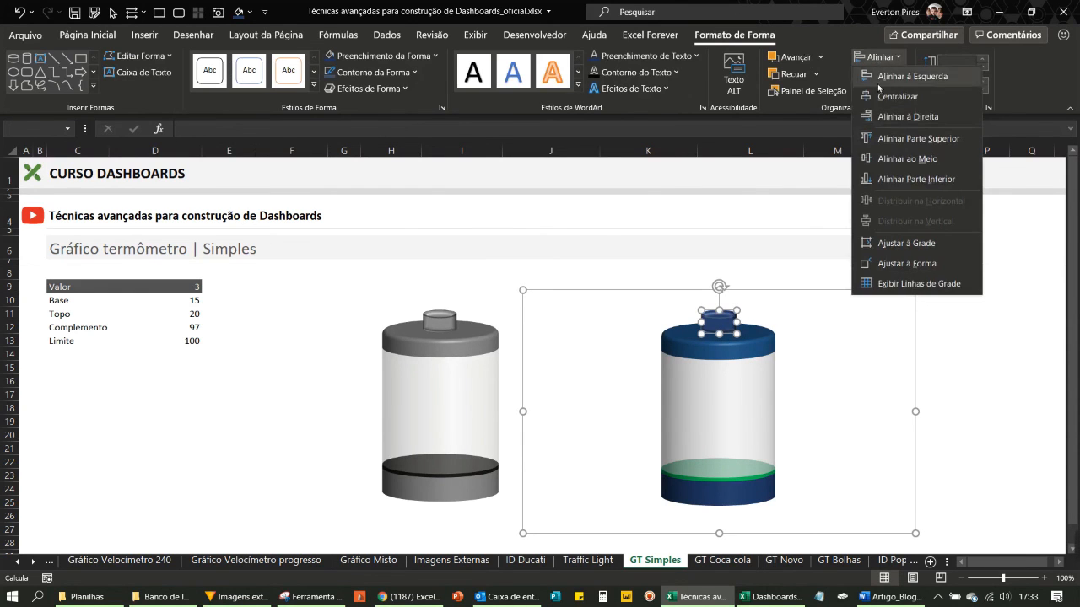
pyautogui.click(887, 96)
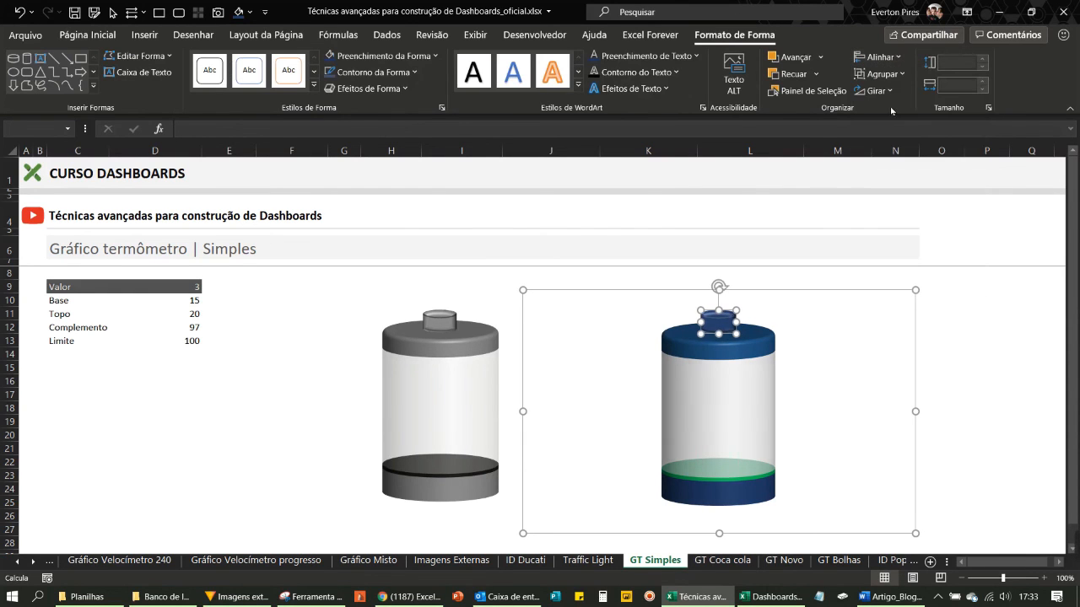
pyautogui.click(986, 396)
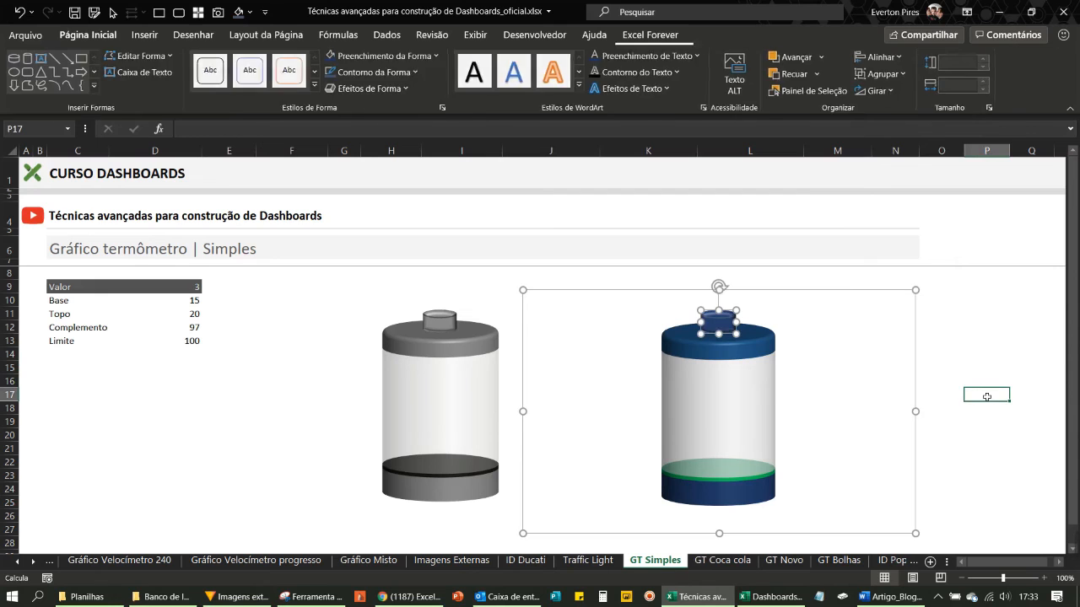
# Recalculate the workbook several times to compare both batteries' fill levels, with the terminal in place, against new random Valor amounts
pyautogui.click(338, 35)
pyautogui.click(961, 63)
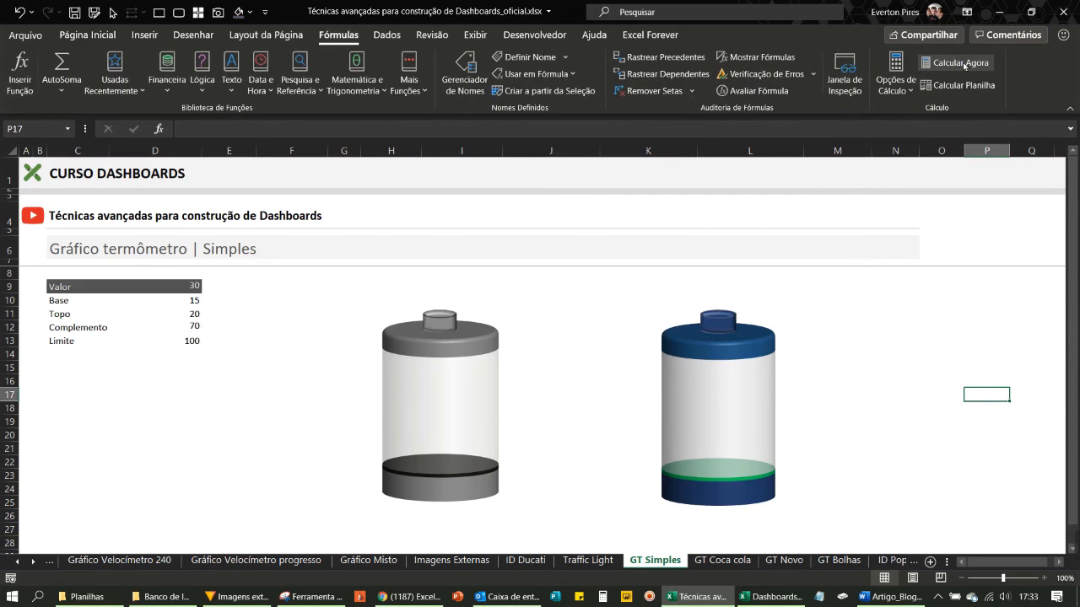
pyautogui.click(962, 64)
pyautogui.click(962, 64)
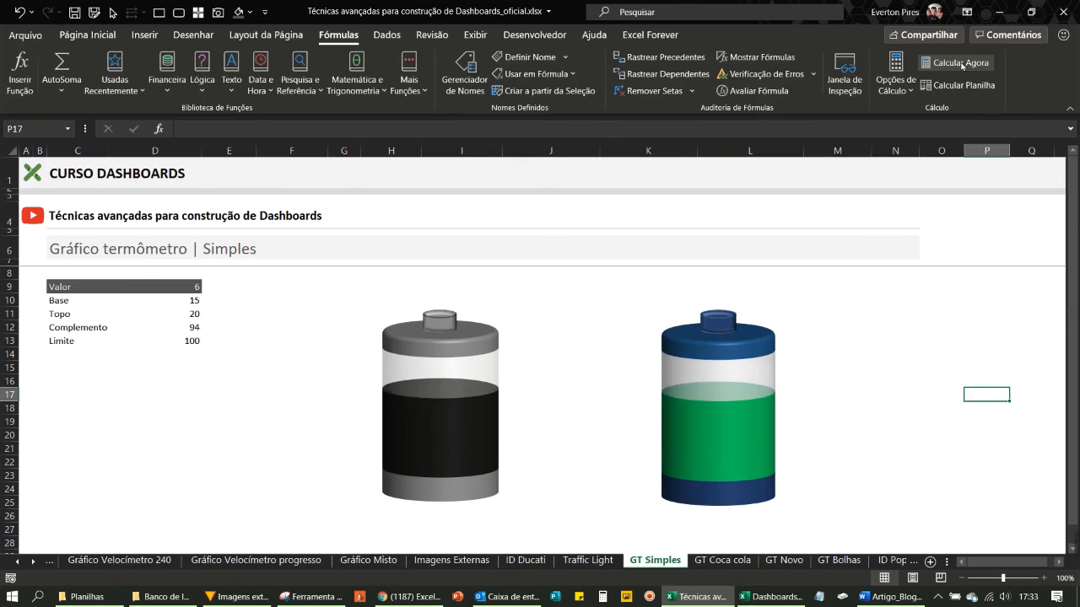
pyautogui.click(962, 63)
pyautogui.click(962, 64)
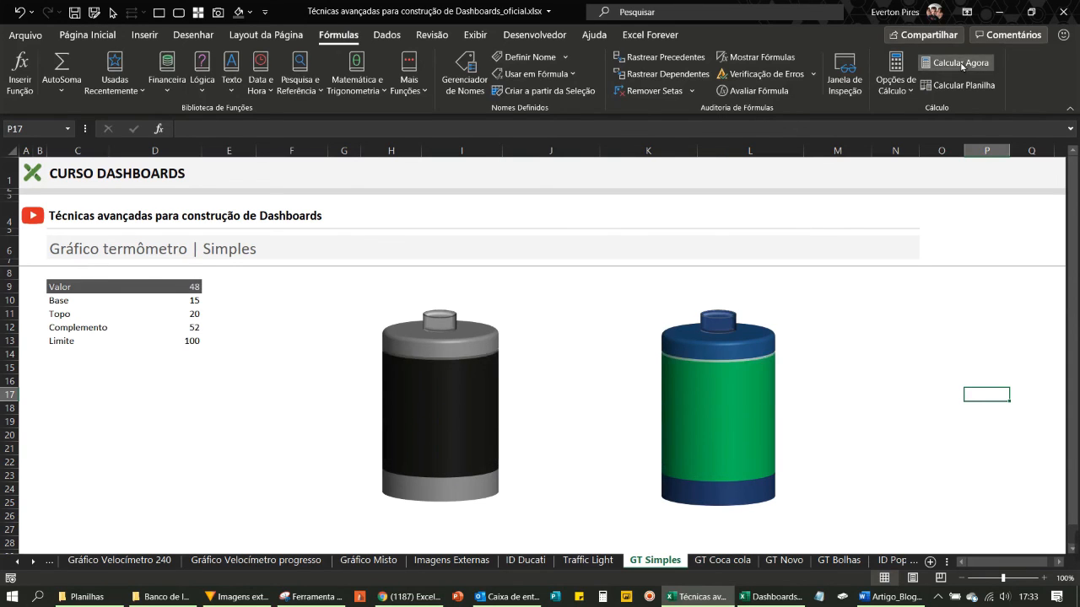
pyautogui.click(961, 66)
pyautogui.click(961, 65)
pyautogui.click(961, 65)
pyautogui.click(960, 65)
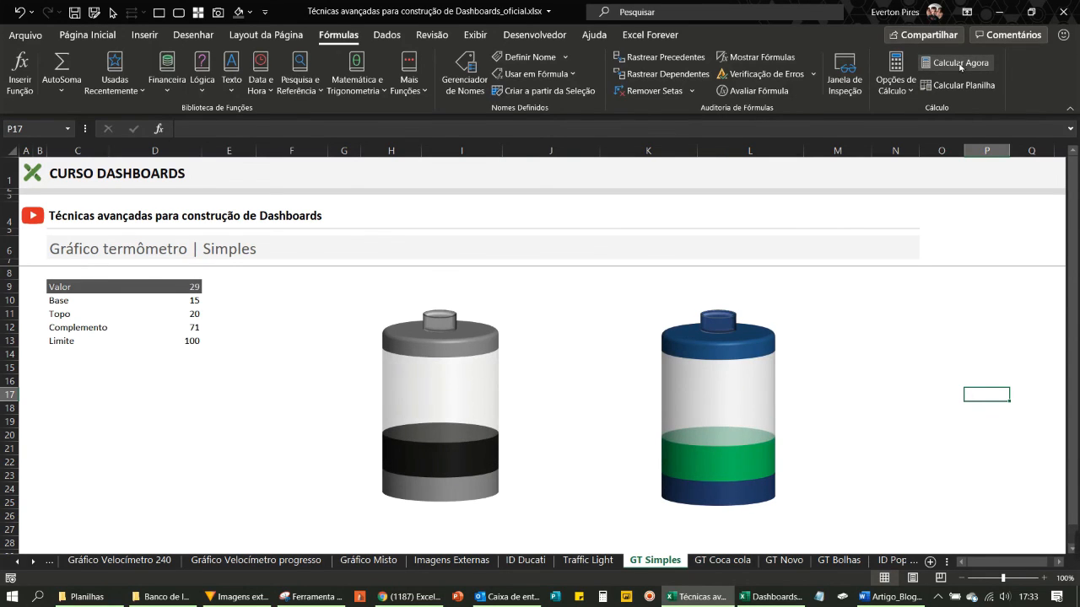